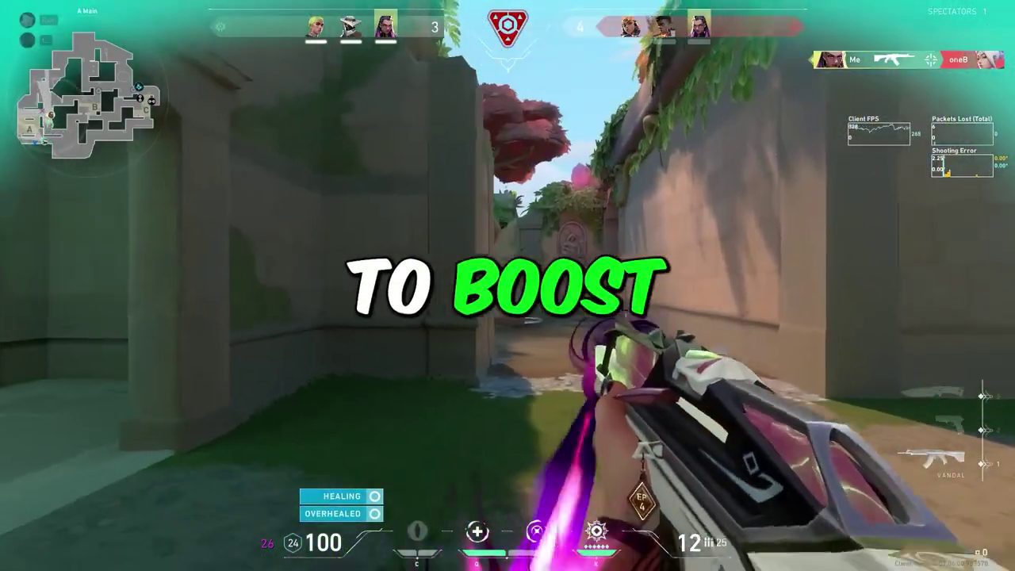
{"action": "left_click", "coordinate": [507, 285]}
{"action": "left_click", "coordinate": [507, 285]}
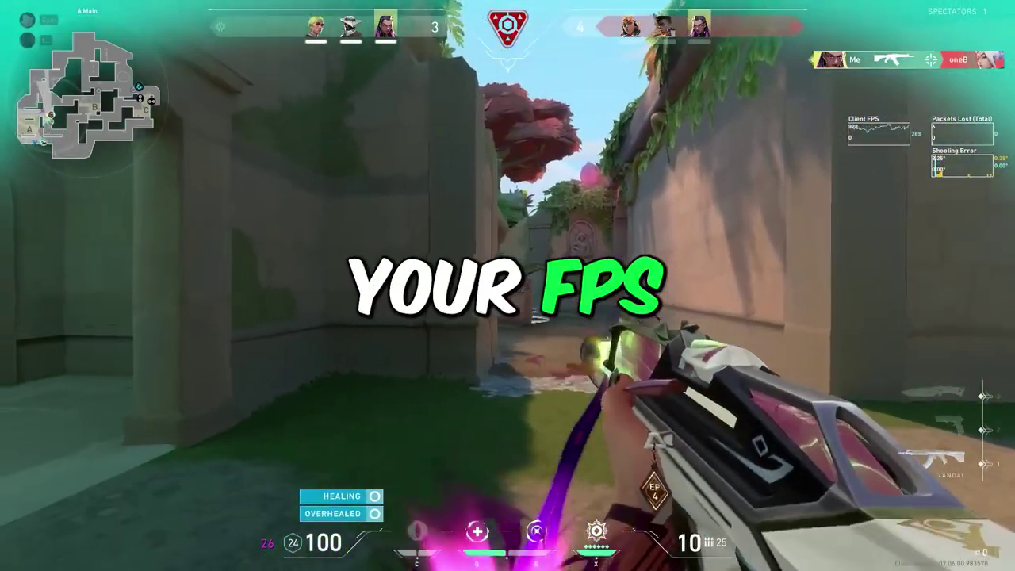
{"action": "left_click", "coordinate": [508, 285]}
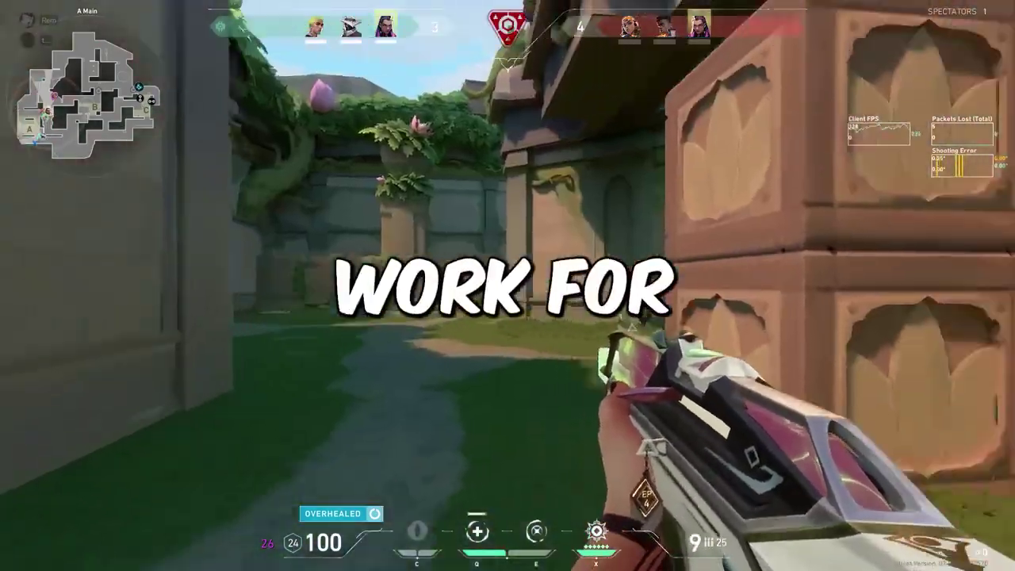
{"action": "left_click", "coordinate": [507, 285]}
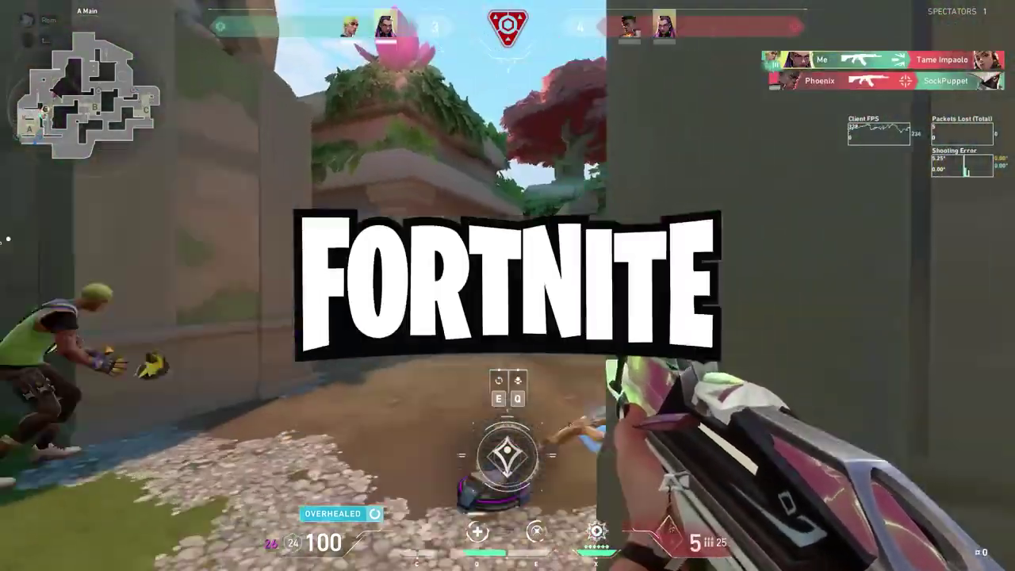
{"action": "key", "text": "r"}
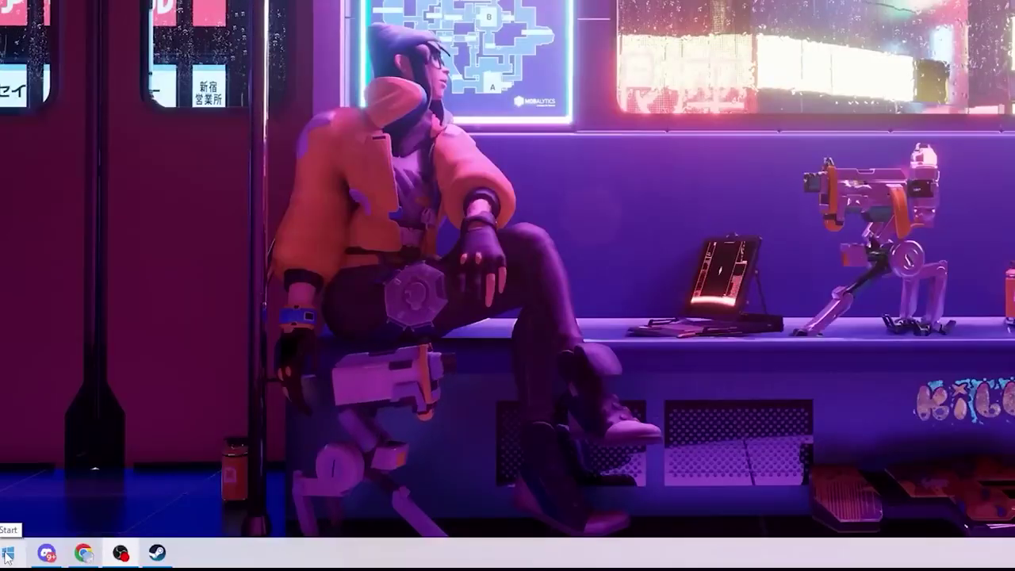
Step: Create a Windows restore point with the description "subscribe", and open System Restore
{"action": "key", "text": "super"}
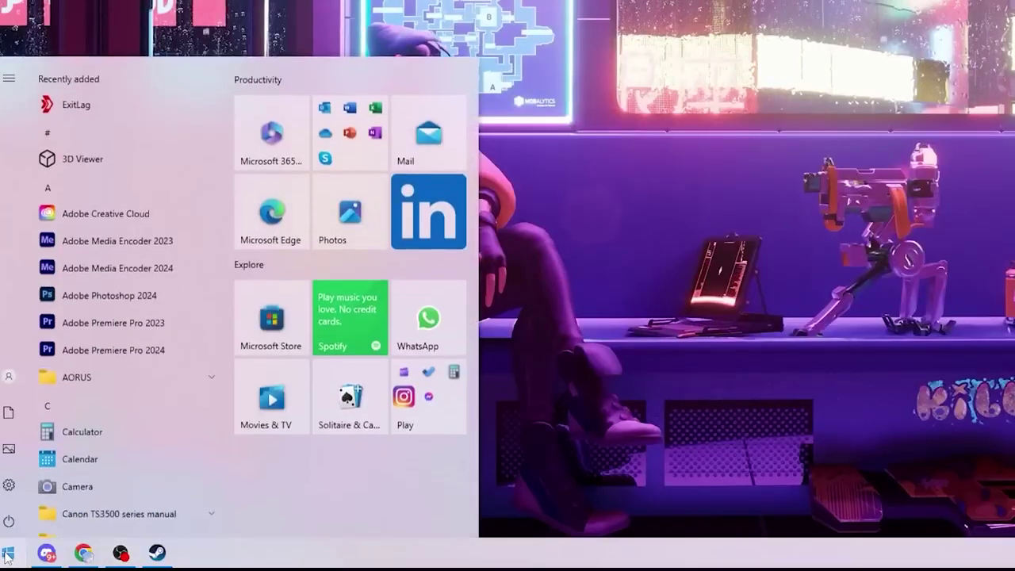
{"action": "type", "text": "create a"}
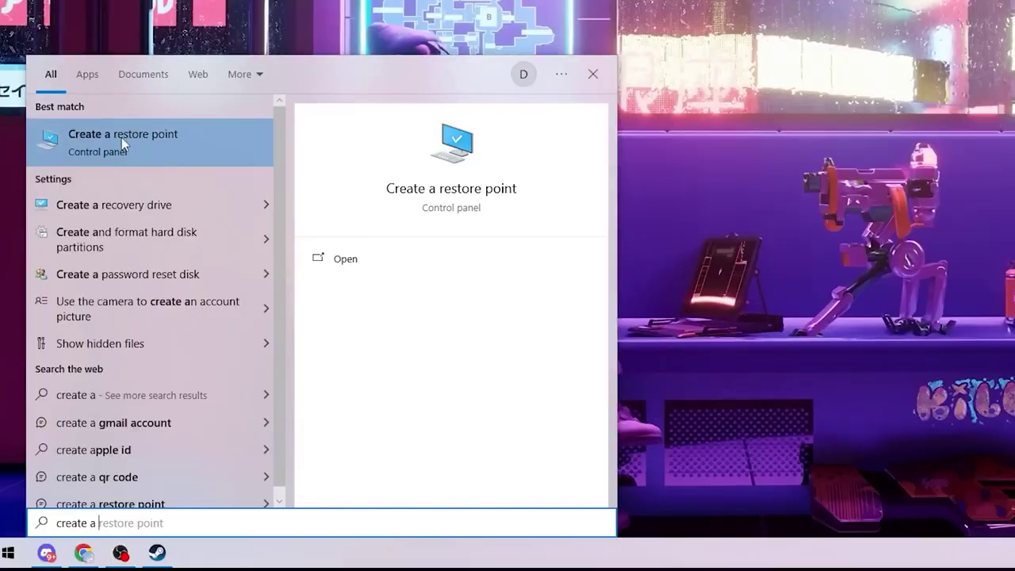
{"action": "left_click", "coordinate": [121, 137]}
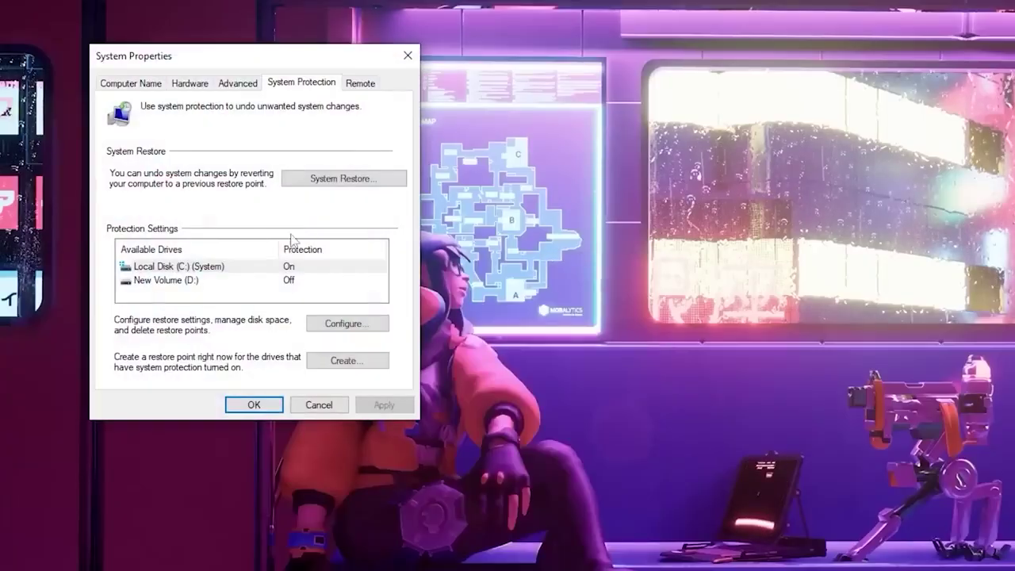
{"action": "left_click", "coordinate": [350, 366]}
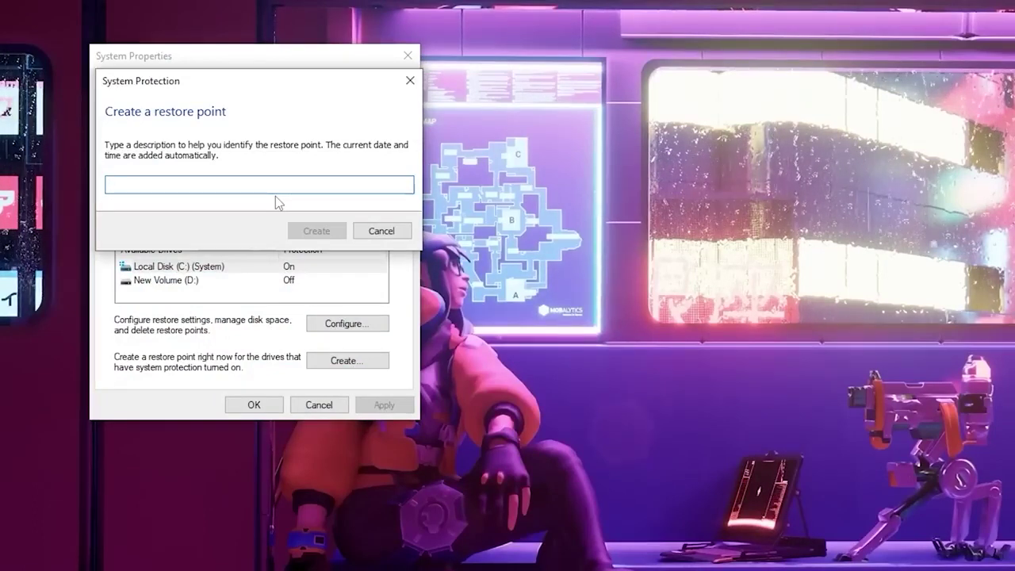
{"action": "type", "text": "subscribe"}
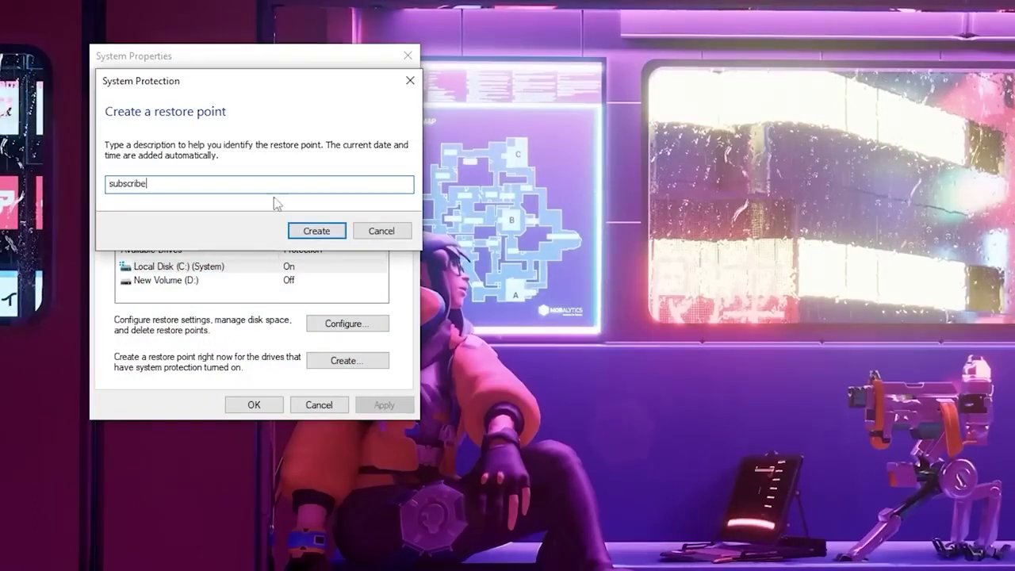
{"action": "left_click", "coordinate": [316, 230]}
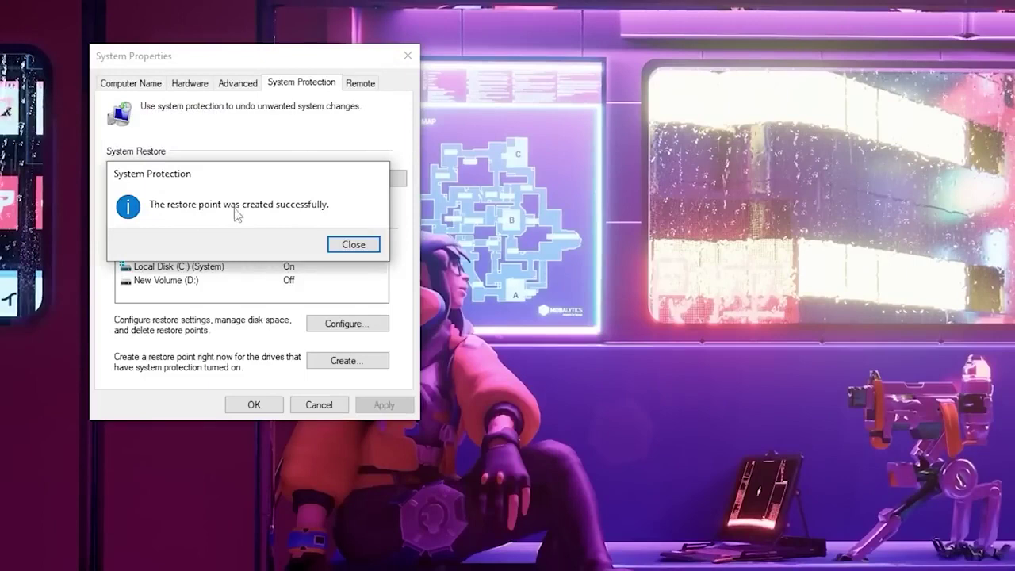
{"action": "left_click", "coordinate": [353, 245]}
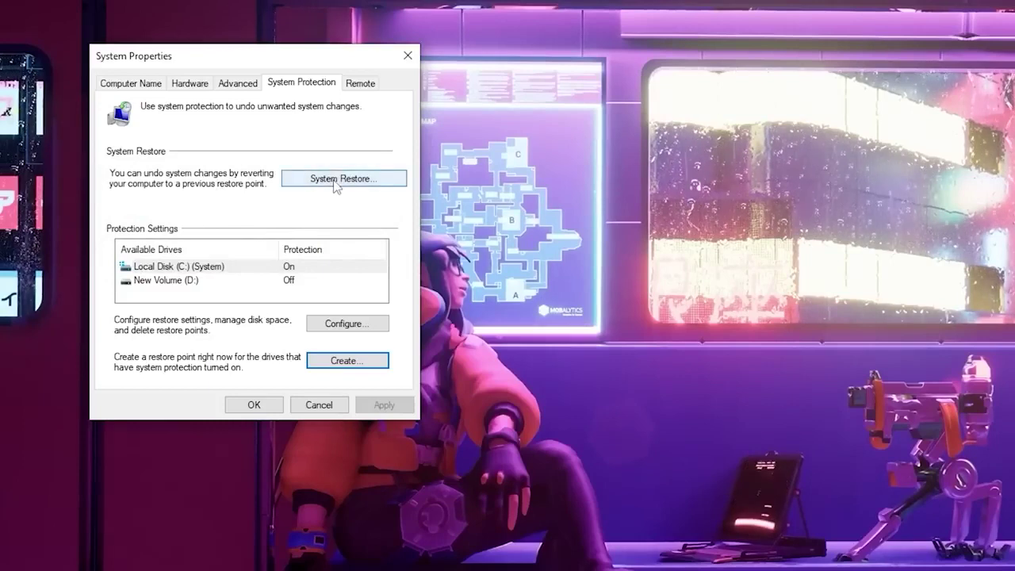
{"action": "left_click", "coordinate": [363, 180]}
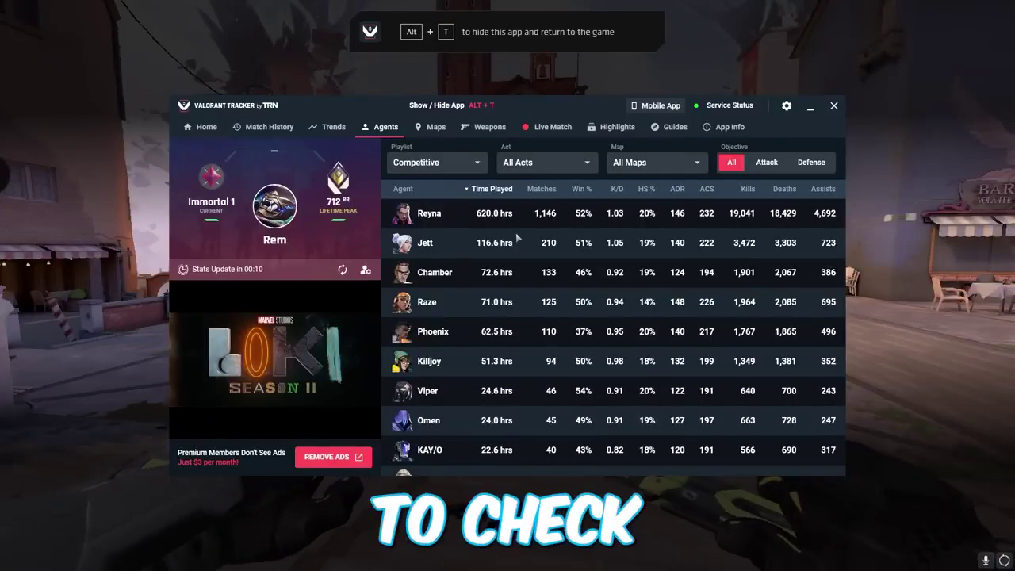
Step: Examine the competitive agent, weapon, map and match history statistics in Valorant Tracker
{"action": "scroll", "coordinate": [517, 237], "scroll_direction": "down", "scroll_amount": 8}
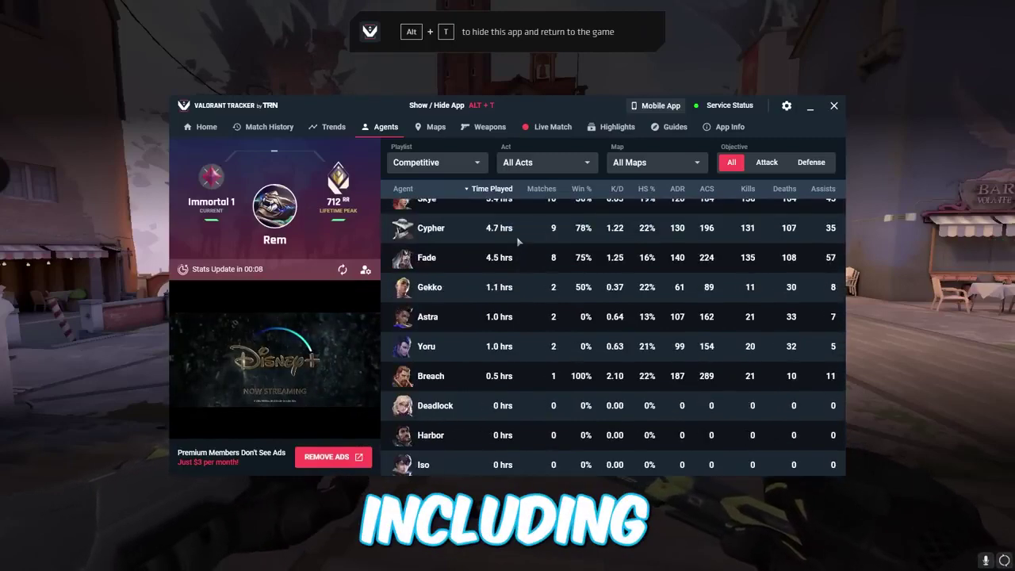
{"action": "scroll", "coordinate": [517, 241], "scroll_direction": "down", "scroll_amount": 1}
{"action": "scroll", "coordinate": [517, 237], "scroll_direction": "up", "scroll_amount": 9}
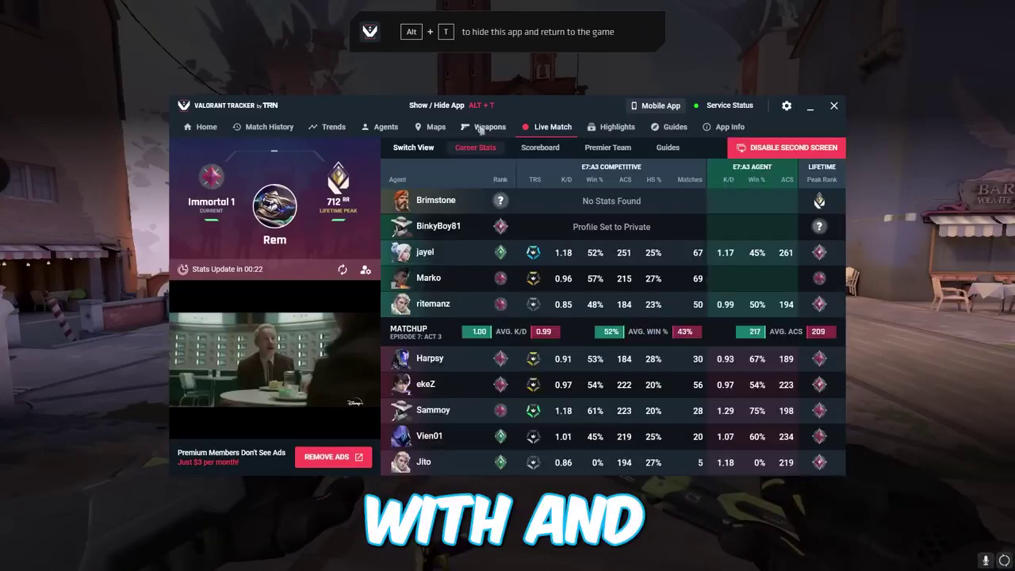
{"action": "left_click", "coordinate": [483, 127]}
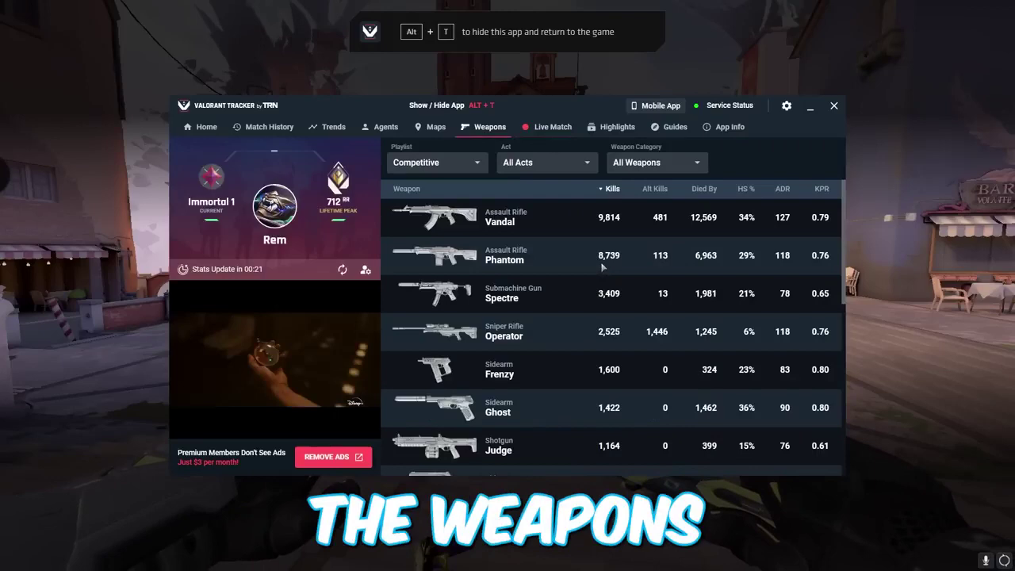
{"action": "scroll", "coordinate": [603, 268], "scroll_direction": "down", "scroll_amount": 5}
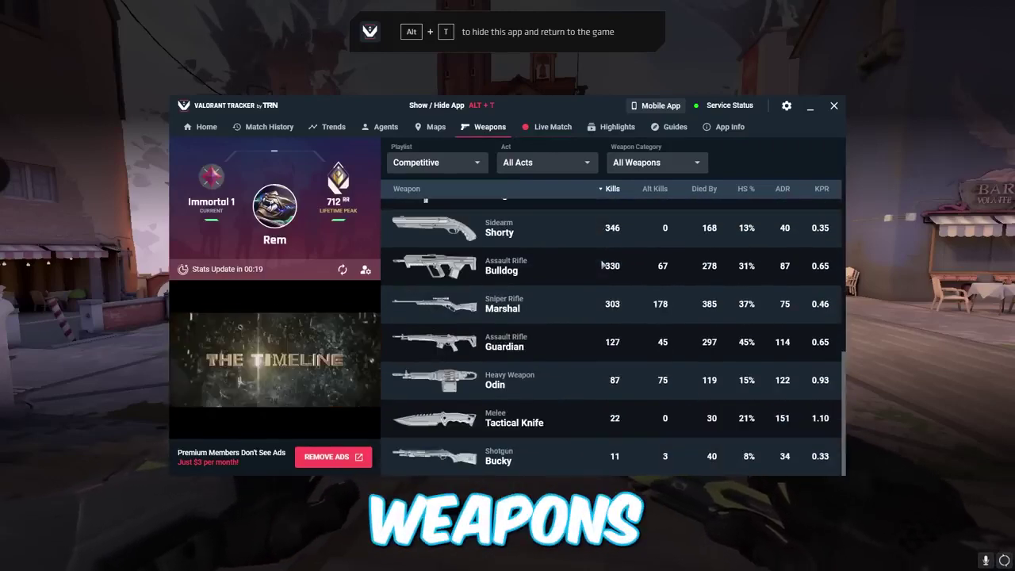
{"action": "scroll", "coordinate": [602, 266], "scroll_direction": "up", "scroll_amount": 5}
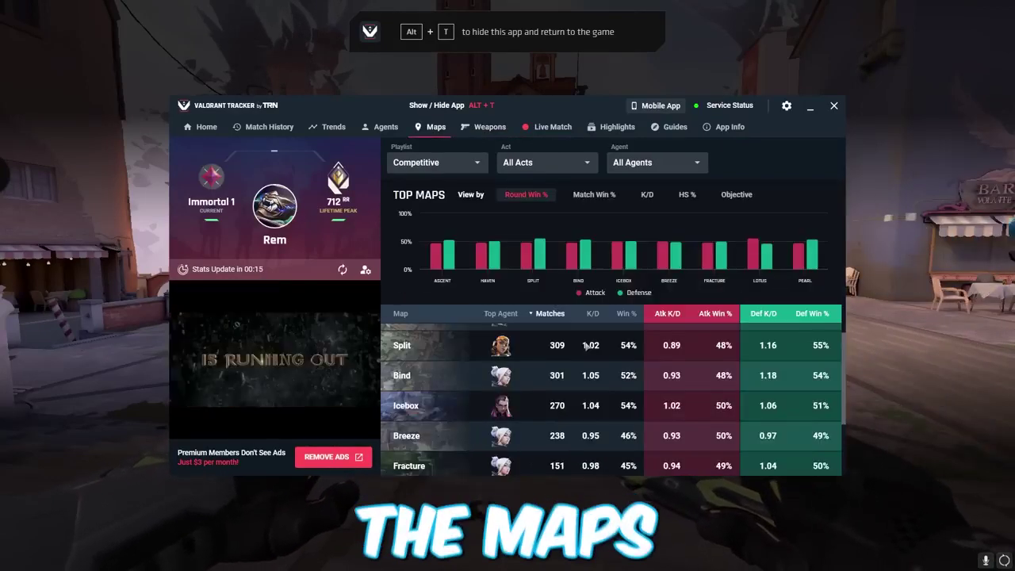
{"action": "scroll", "coordinate": [587, 346], "scroll_direction": "down", "scroll_amount": 3}
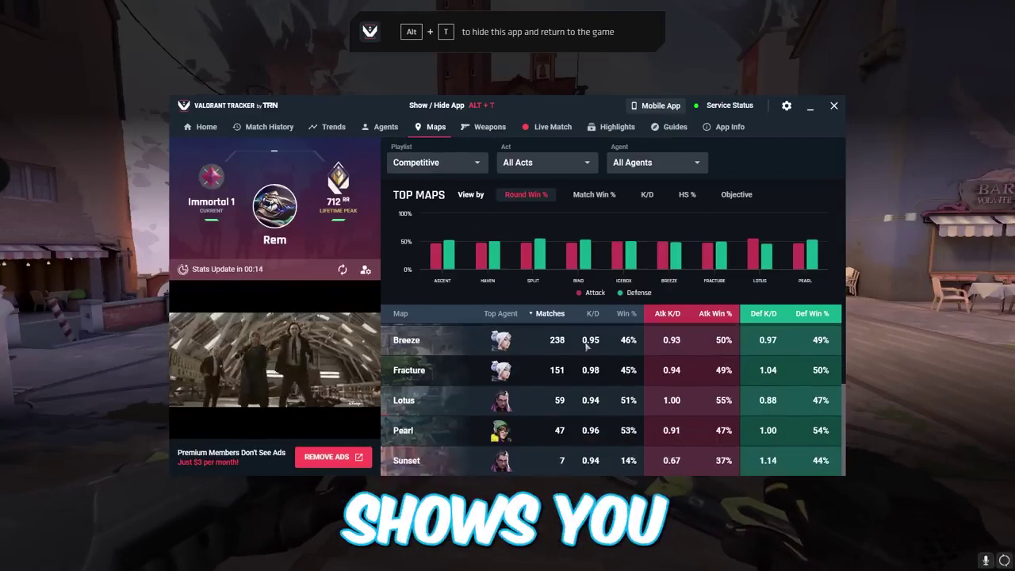
{"action": "scroll", "coordinate": [587, 346], "scroll_direction": "up", "scroll_amount": 3}
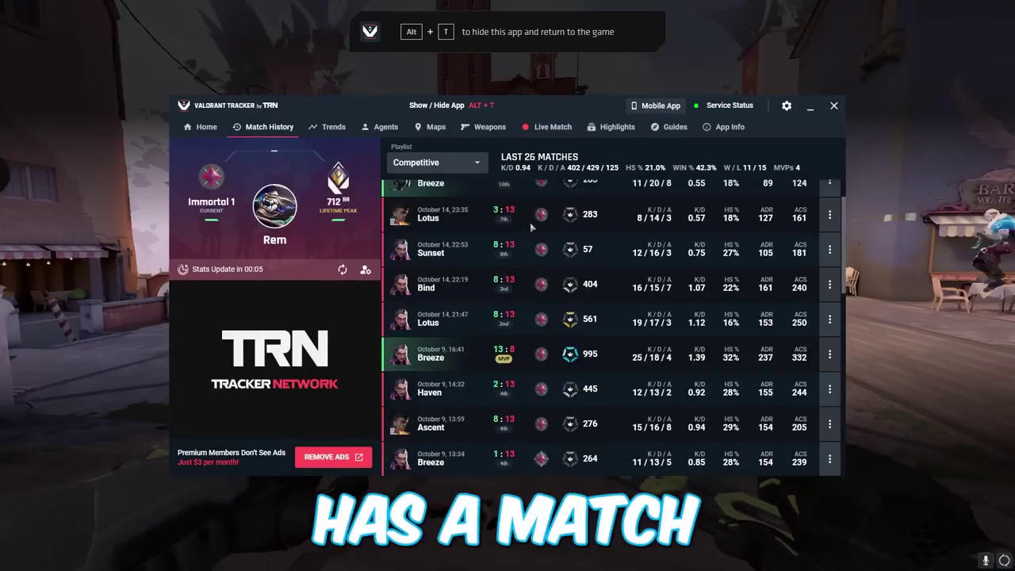
{"action": "scroll", "coordinate": [533, 229], "scroll_direction": "down", "scroll_amount": 2}
{"action": "scroll", "coordinate": [533, 229], "scroll_direction": "up", "scroll_amount": 2}
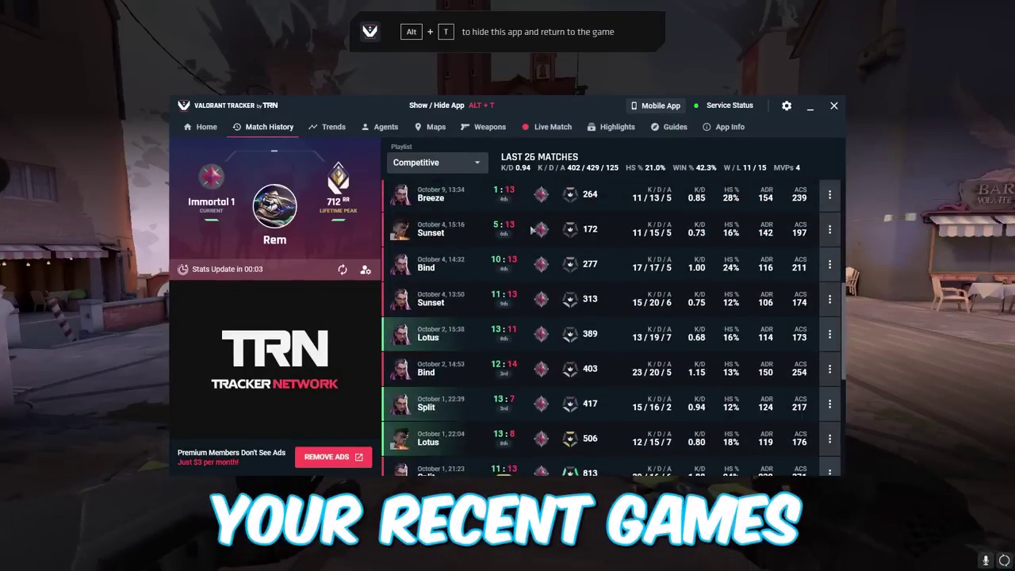
{"action": "scroll", "coordinate": [532, 229], "scroll_direction": "down", "scroll_amount": 5}
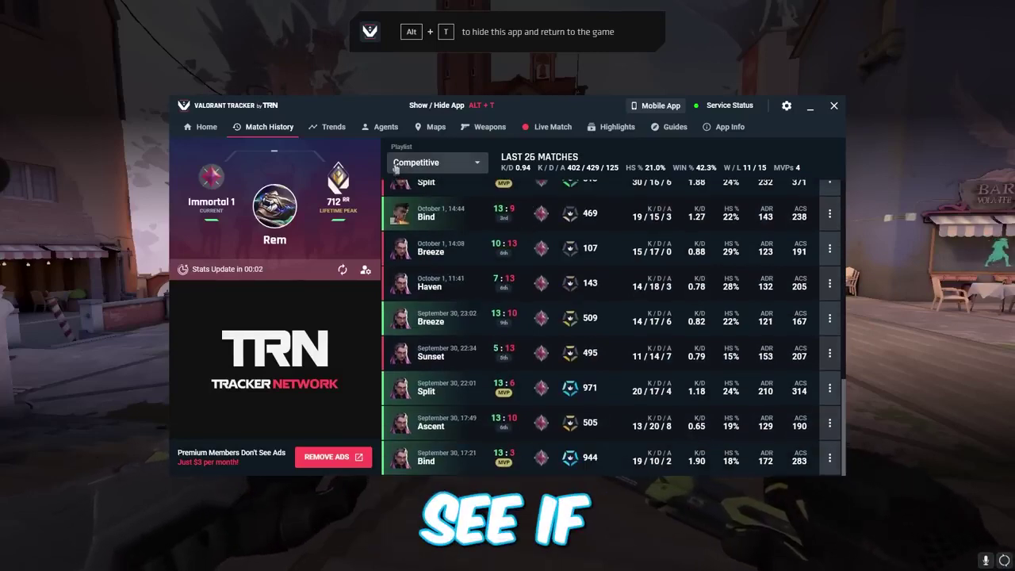
{"action": "scroll", "coordinate": [521, 264], "scroll_direction": "up", "scroll_amount": 7}
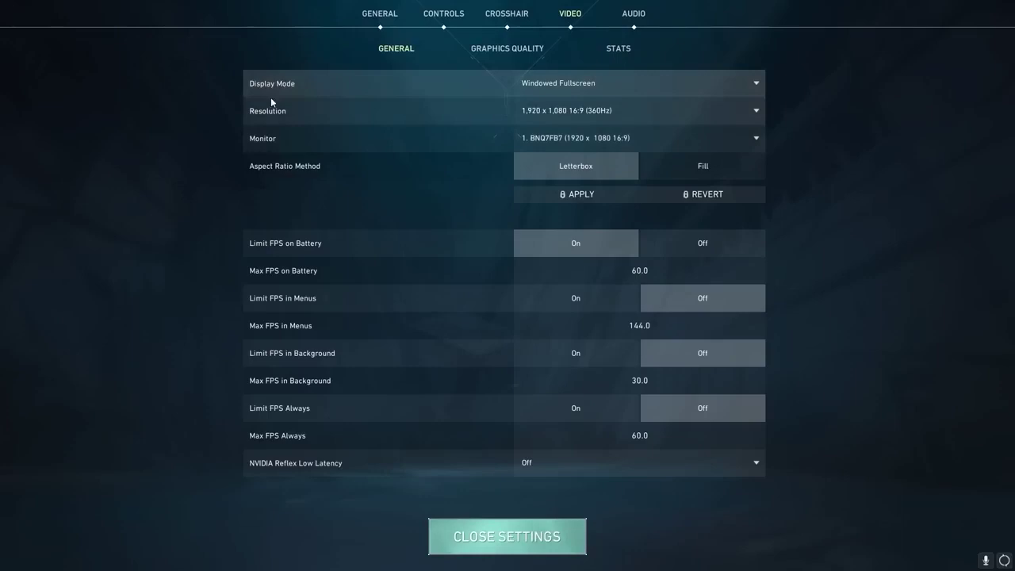
Step: Set the display mode to Fullscreen in Valorant's general video settings
{"action": "left_click", "coordinate": [598, 88]}
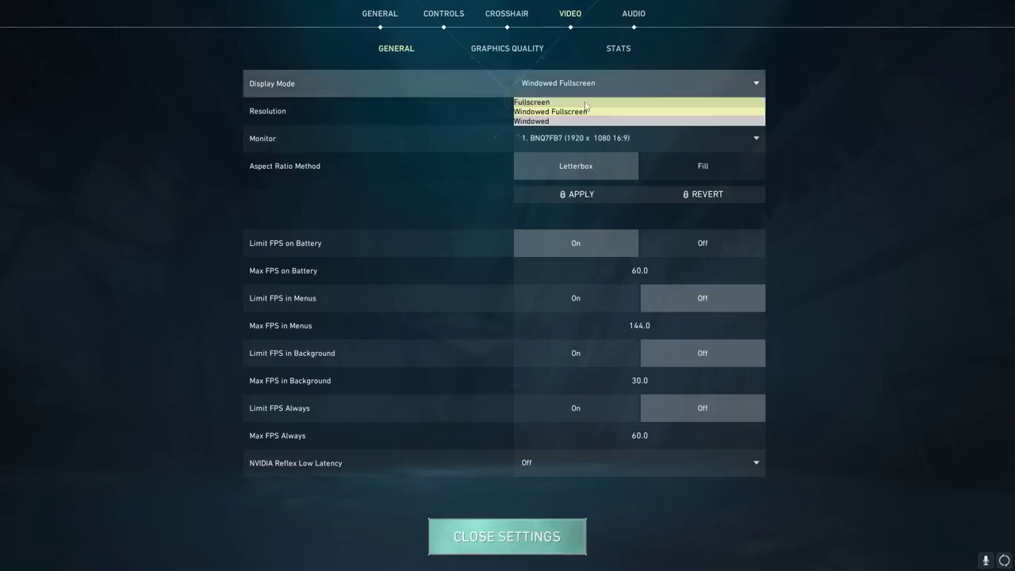
{"action": "left_click", "coordinate": [585, 102]}
{"action": "left_click", "coordinate": [580, 81]}
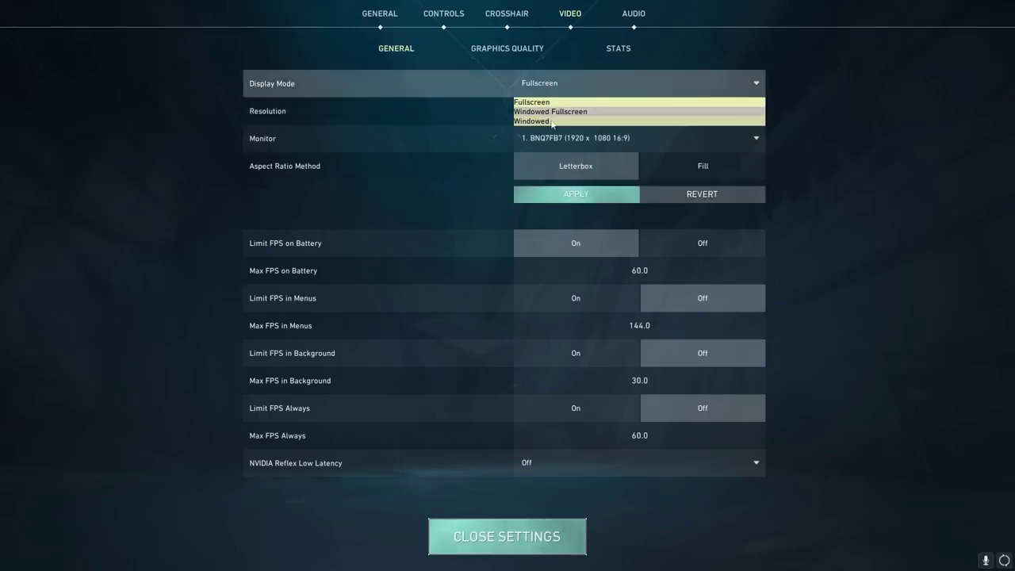
{"action": "left_click", "coordinate": [466, 106]}
Step: Set the resolution to 1,024 x 768 4:3 (360Hz) and NVIDIA Reflex Low Latency to On + Boost
{"action": "left_click", "coordinate": [579, 118]}
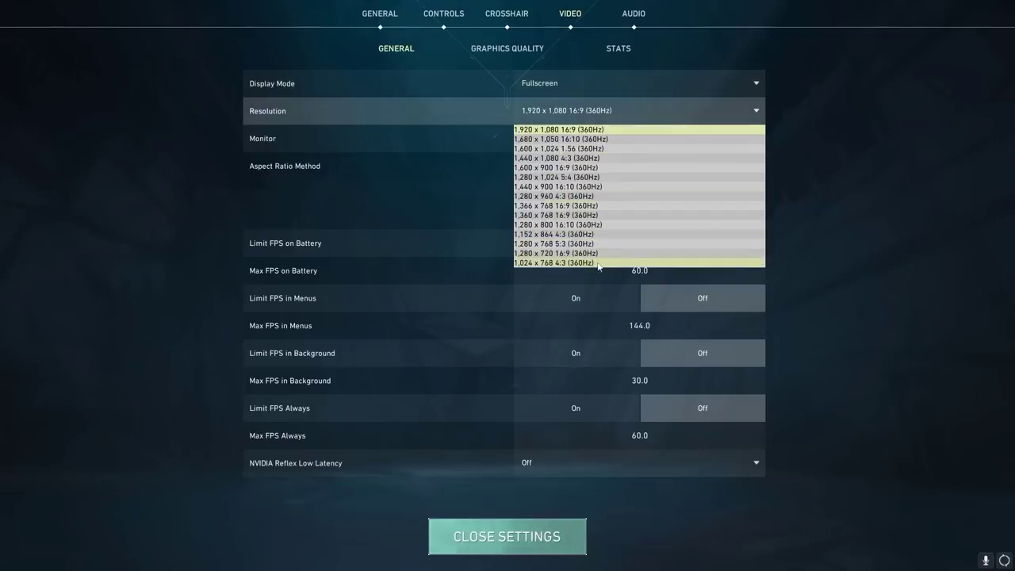
{"action": "left_click", "coordinate": [538, 263]}
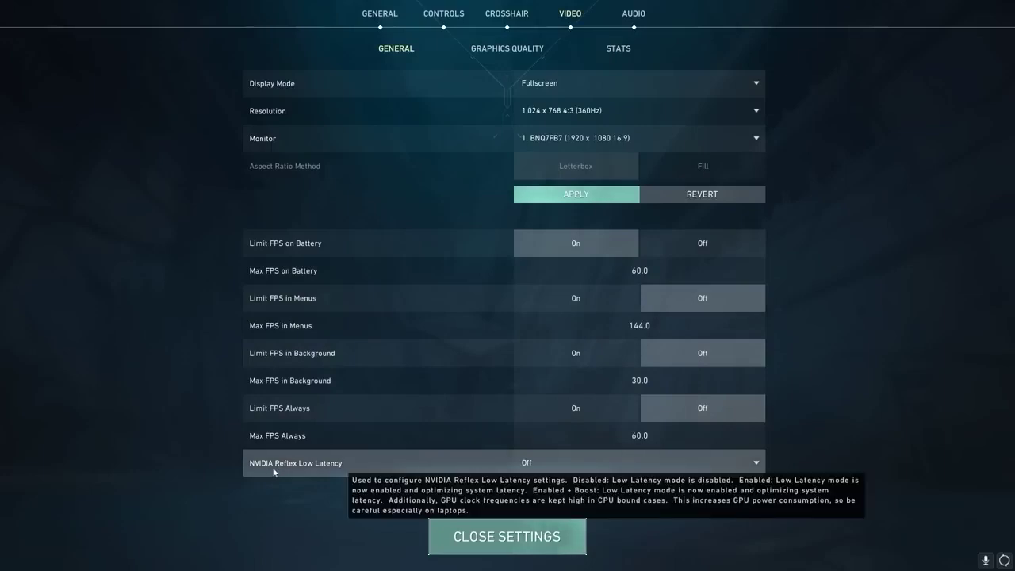
{"action": "left_click", "coordinate": [544, 461]}
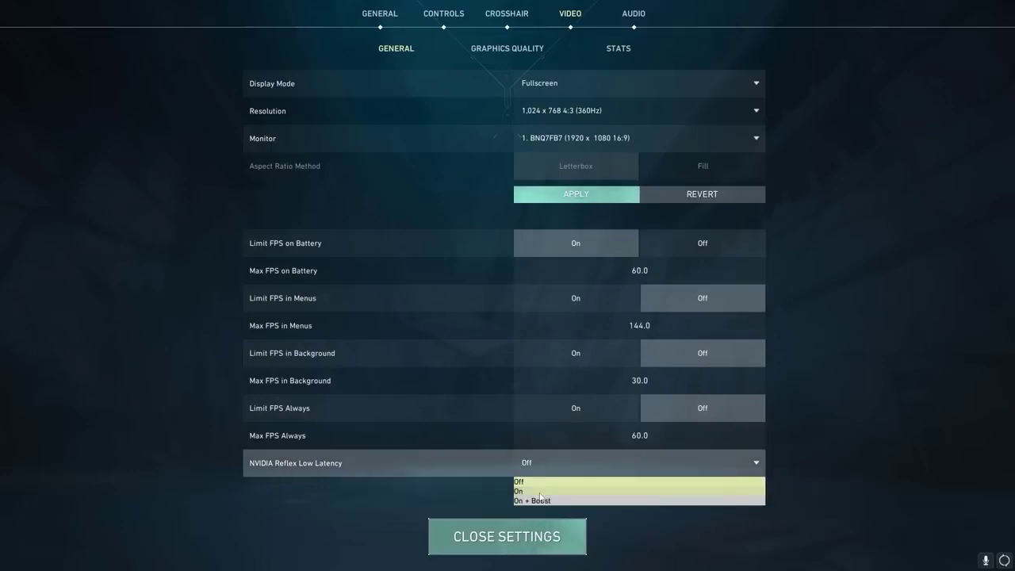
{"action": "left_click", "coordinate": [573, 500]}
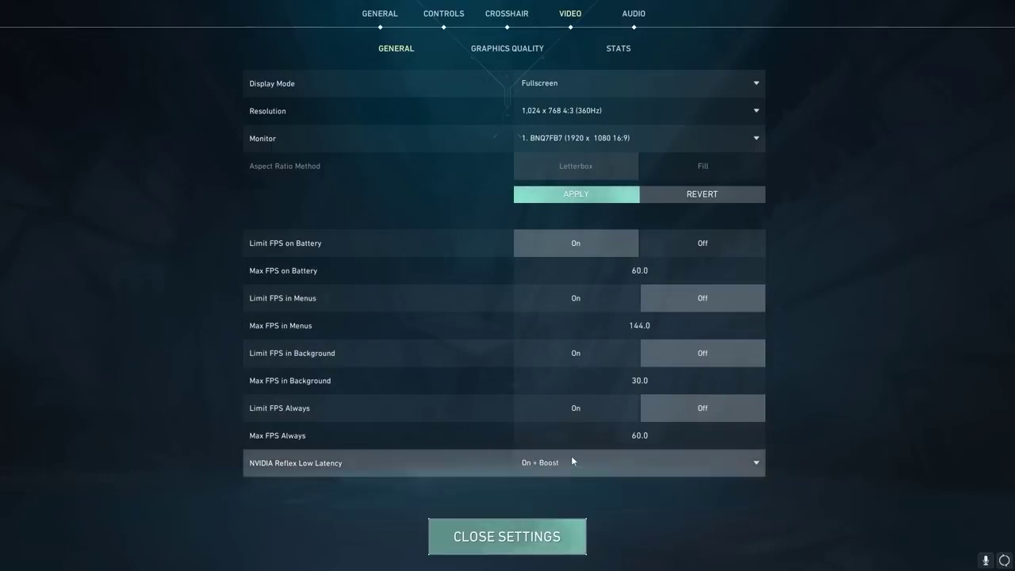
Step: Set Material, Texture, Detail and UI Quality to Low in the graphics quality settings
{"action": "left_click", "coordinate": [507, 48]}
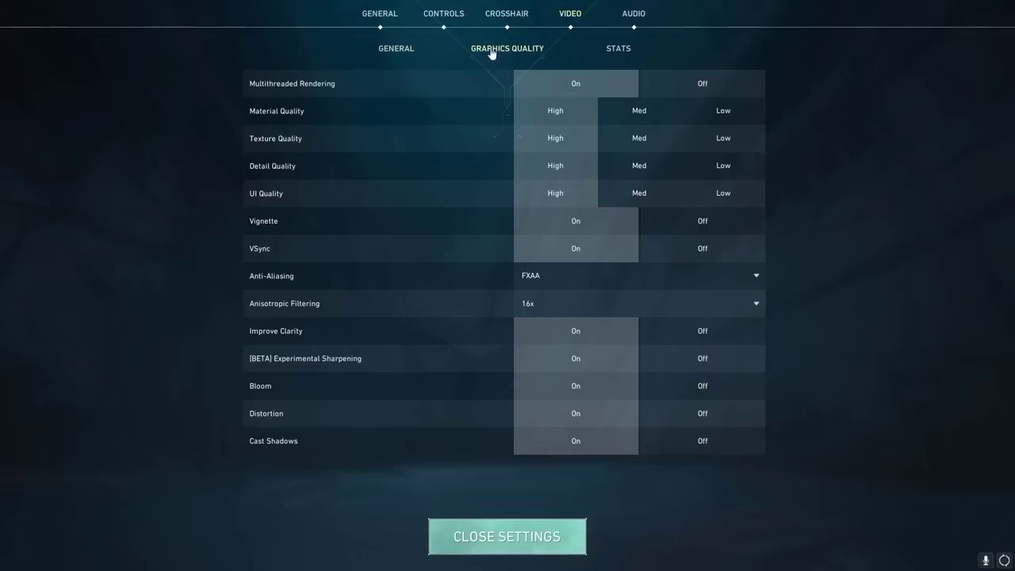
{"action": "mouse_move", "coordinate": [317, 86]}
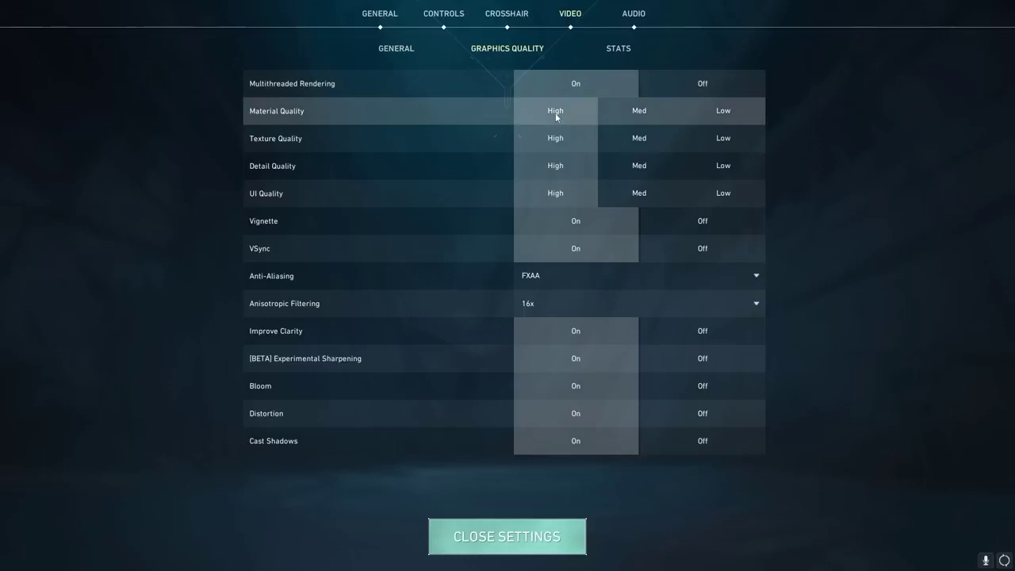
{"action": "left_click", "coordinate": [742, 114]}
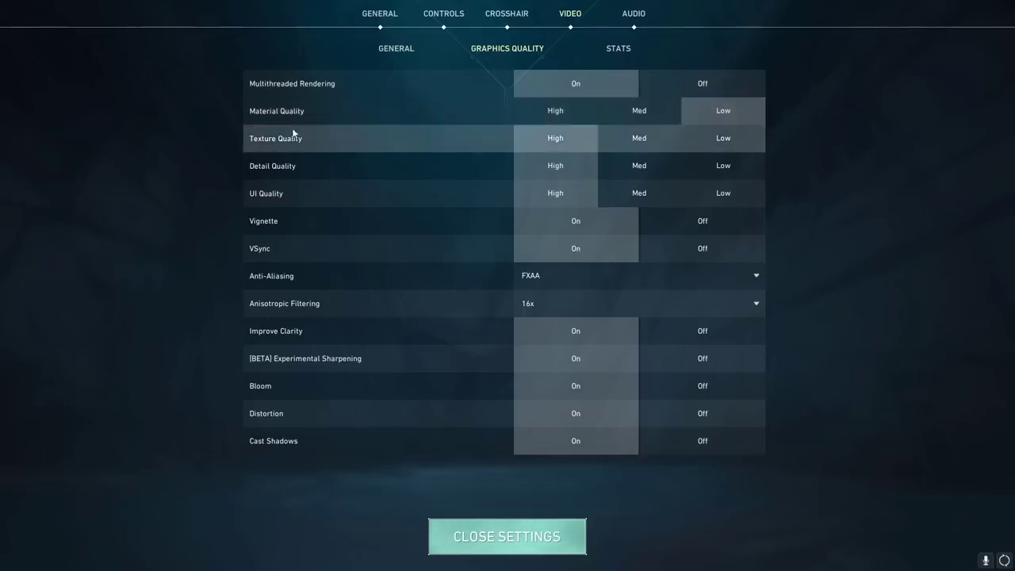
{"action": "left_click", "coordinate": [724, 141]}
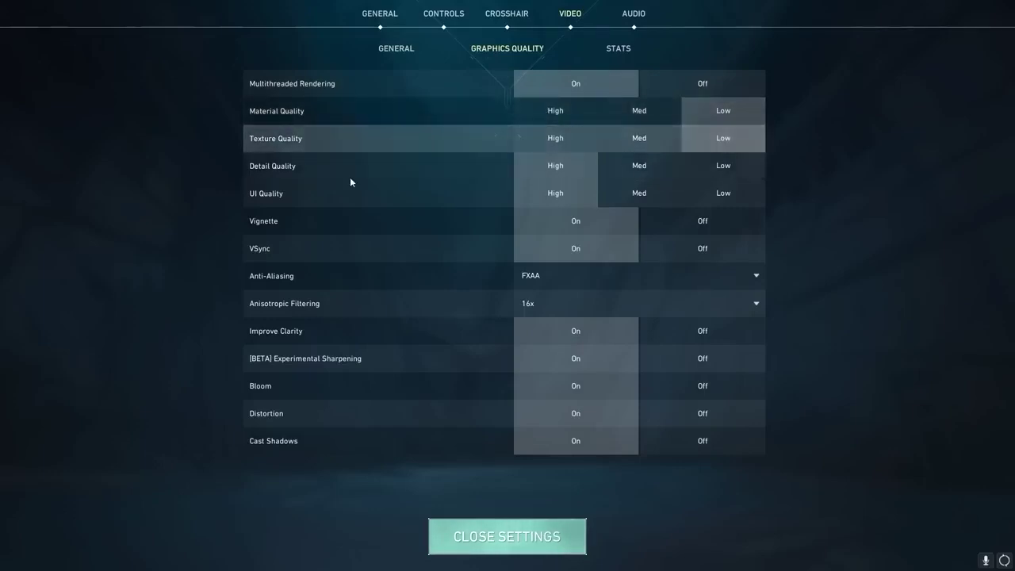
{"action": "left_click", "coordinate": [734, 165]}
{"action": "left_click", "coordinate": [723, 194]}
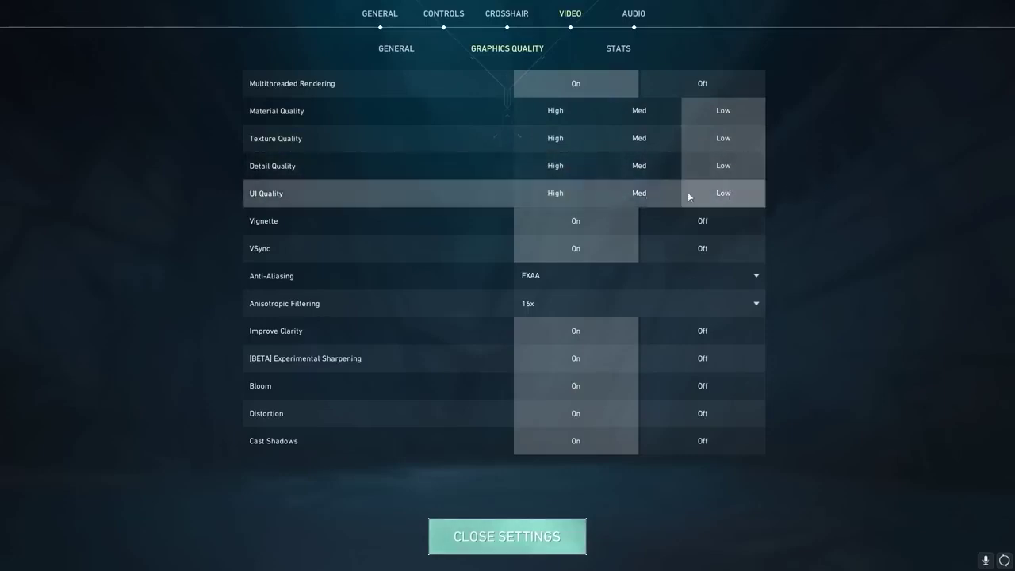
Step: Turn off Vignette and VSync, and set Anti-Aliasing to None
{"action": "left_click", "coordinate": [706, 225]}
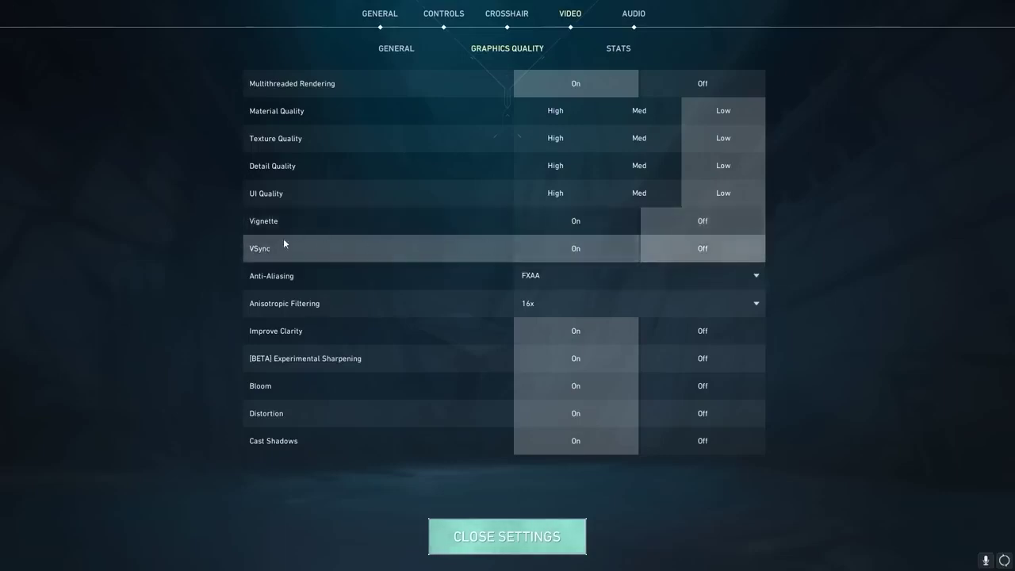
{"action": "left_click", "coordinate": [576, 276]}
{"action": "left_click", "coordinate": [563, 293]}
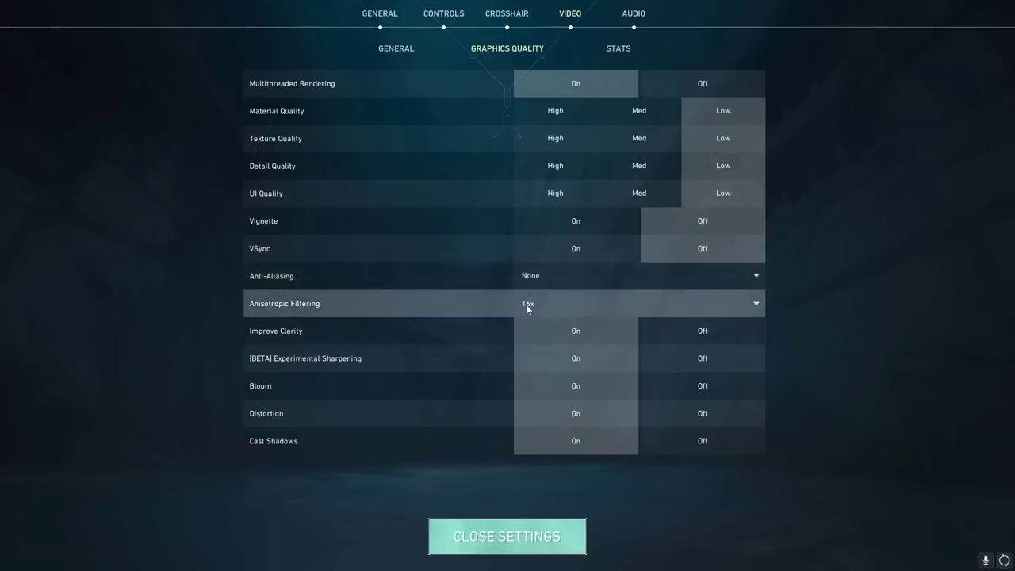
Step: Set Anisotropic Filtering to 1x and turn off Improve Clarity and Experimental Sharpening in the graphics quality settings
{"action": "left_click", "coordinate": [527, 305]}
{"action": "left_click", "coordinate": [543, 322]}
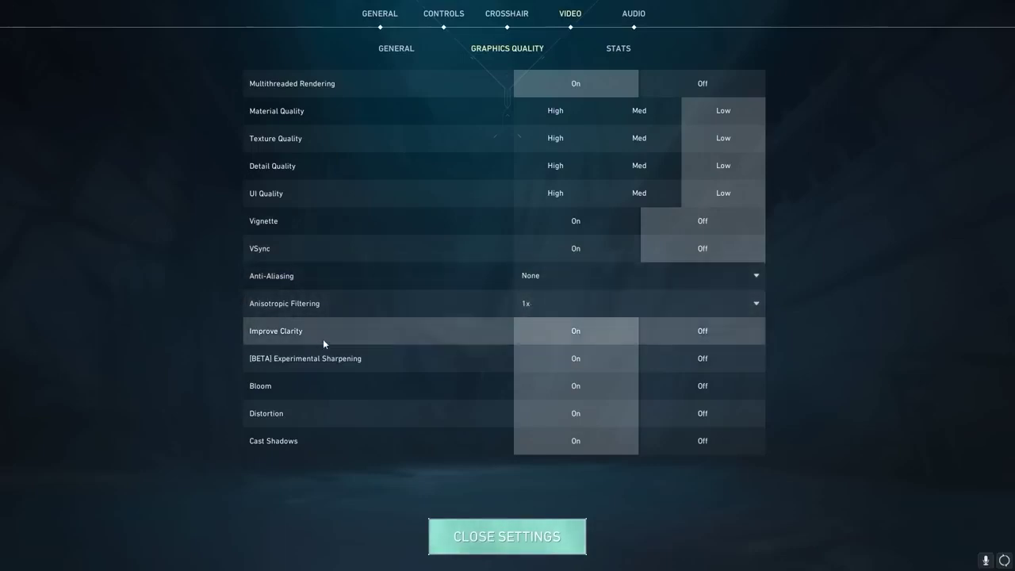
{"action": "left_click", "coordinate": [691, 337]}
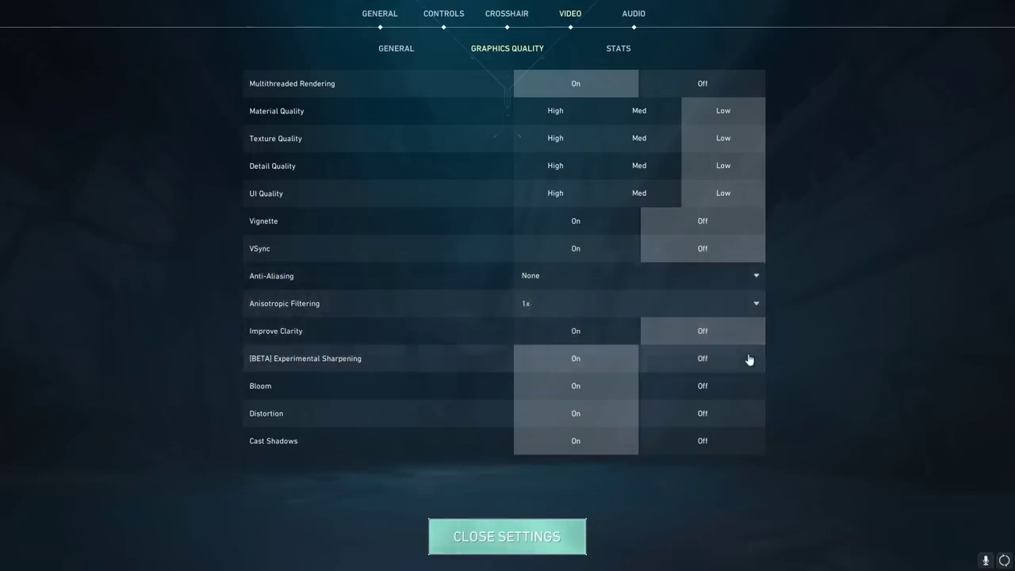
{"action": "left_click", "coordinate": [721, 361]}
Step: Turn off Bloom, Distortion and Cast Shadows in the graphics quality settings
{"action": "mouse_move", "coordinate": [255, 388]}
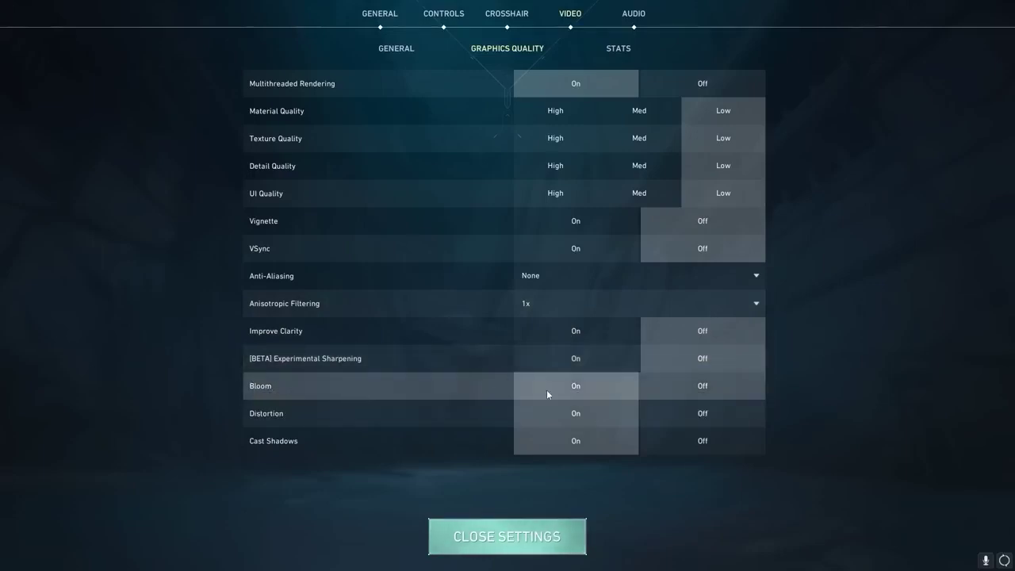
{"action": "left_click", "coordinate": [696, 388]}
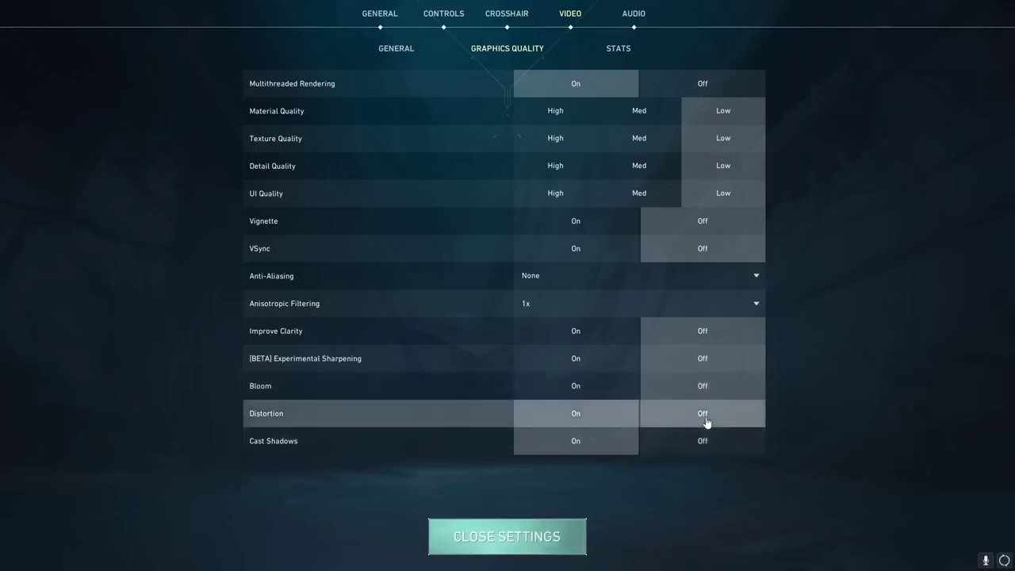
{"action": "left_click", "coordinate": [705, 421]}
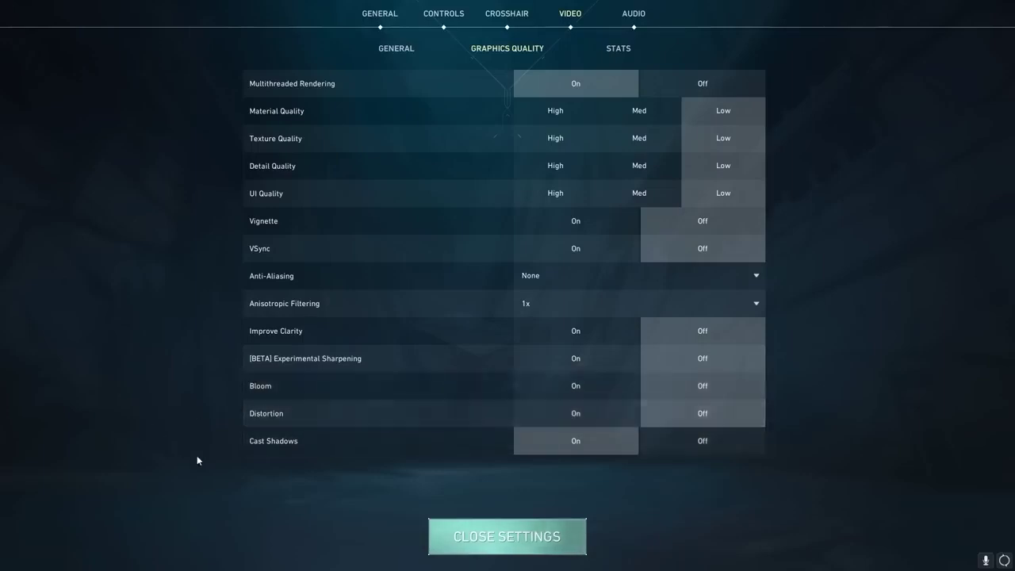
{"action": "left_click", "coordinate": [723, 440]}
Step: Leave the game for the desktop and open Task Manager with its detailed process list shown
{"action": "key", "text": "super+d"}
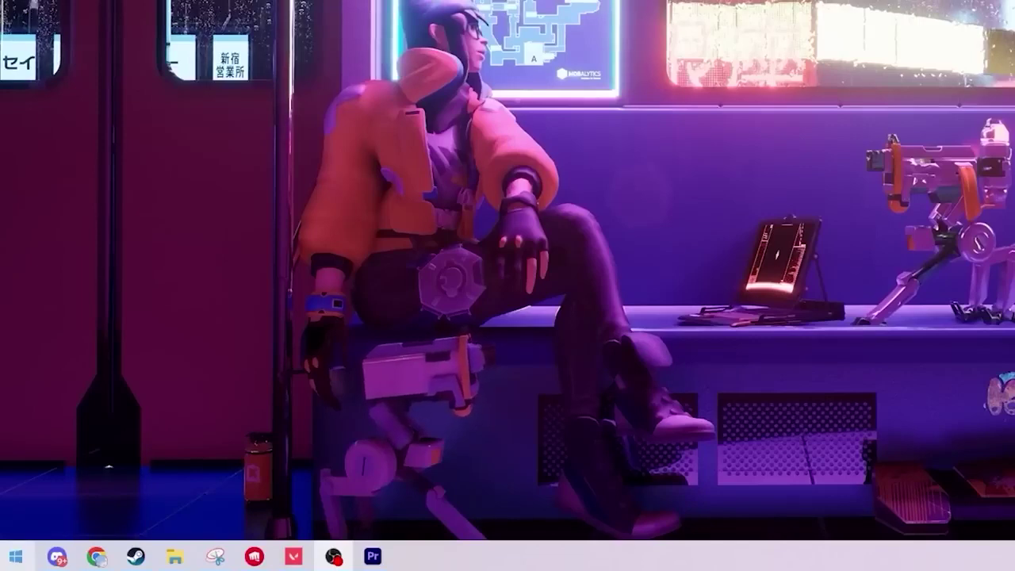
{"action": "left_click", "coordinate": [16, 554]}
{"action": "type", "text": "tas"}
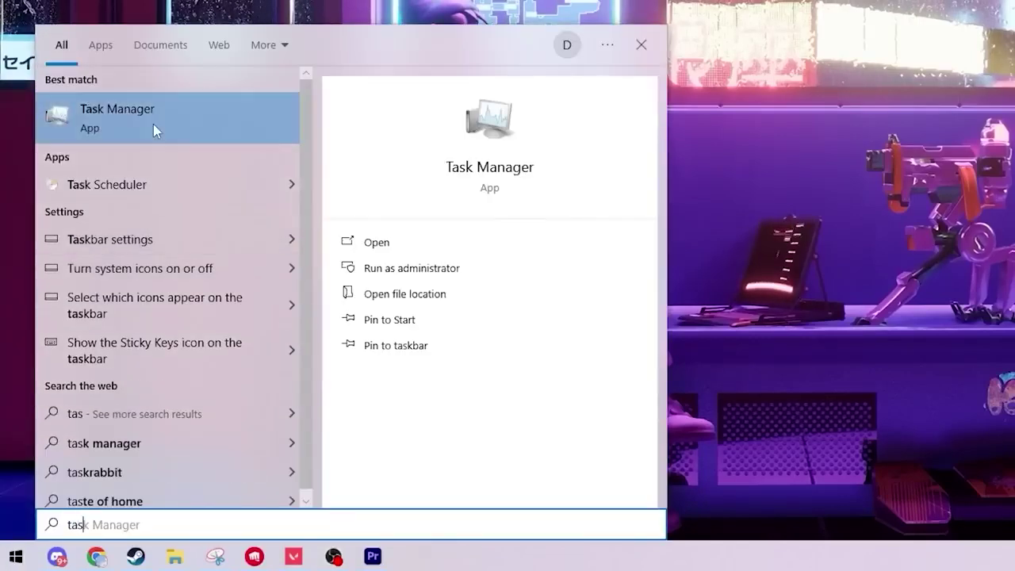
{"action": "left_click", "coordinate": [153, 115]}
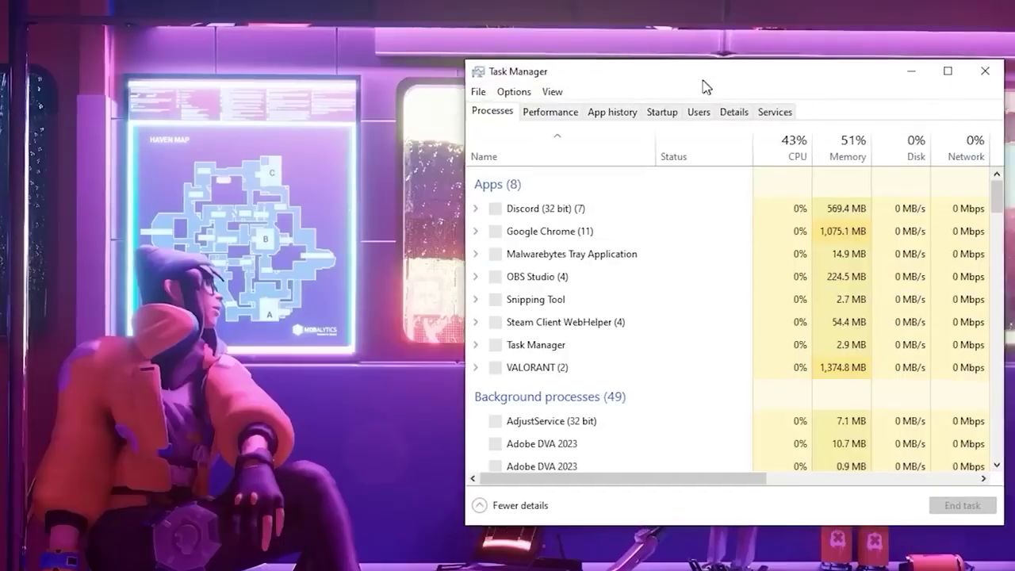
{"action": "left_click_drag", "start_coordinate": [703, 80], "coordinate": [315, 71]}
{"action": "left_click", "coordinate": [336, 107]}
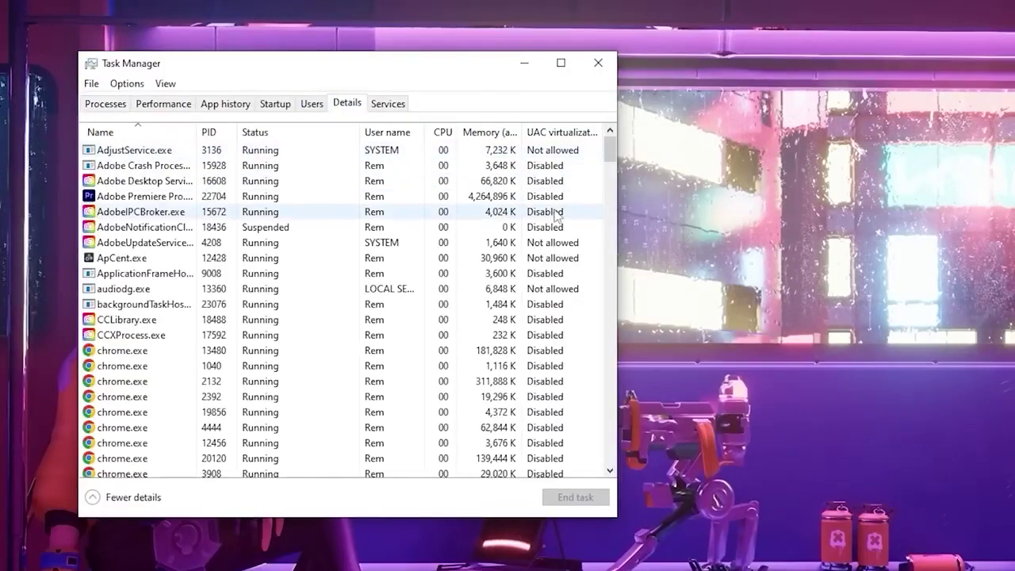
Step: Raise the priority of the VALORANT-Win64-Shipping.exe process above Normal and confirm the change
{"action": "left_click_drag", "start_coordinate": [607, 154], "coordinate": [607, 460]}
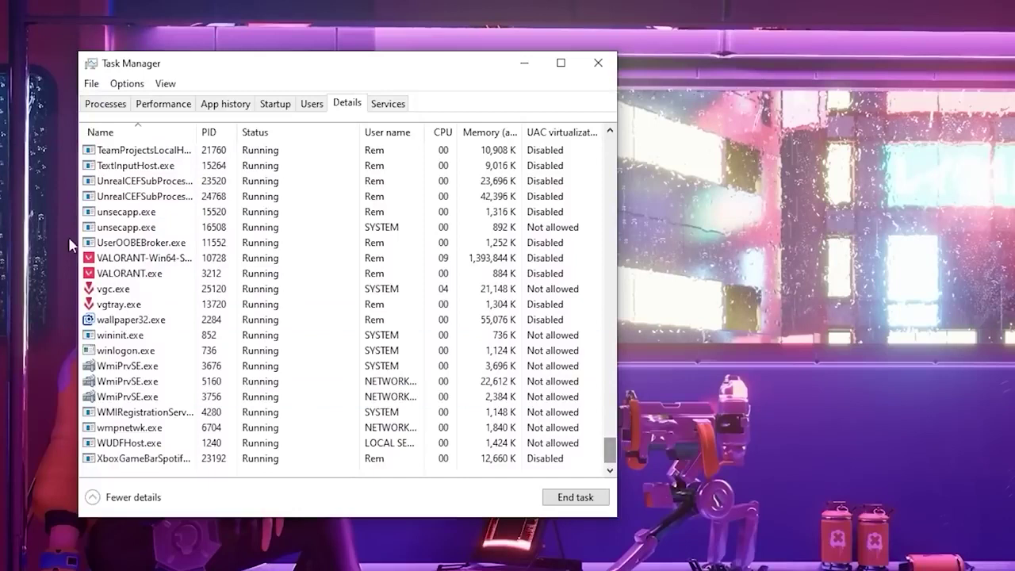
{"action": "left_click", "coordinate": [186, 259]}
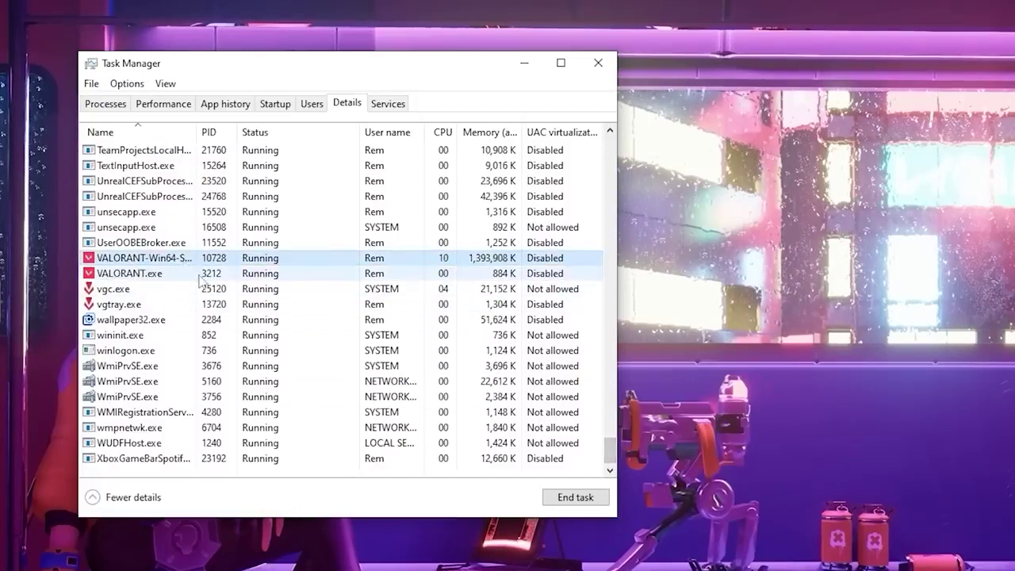
{"action": "left_click", "coordinate": [167, 273]}
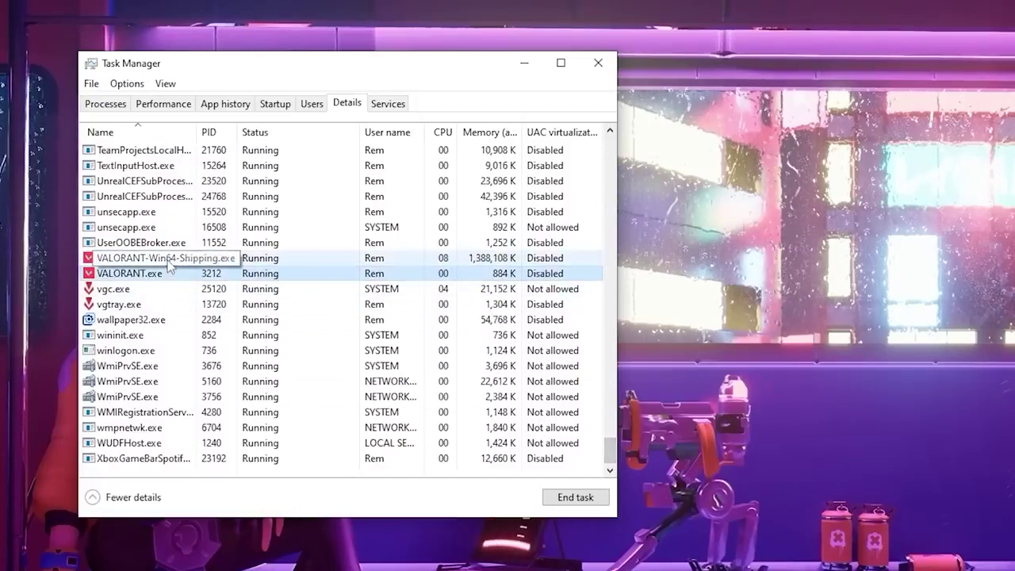
{"action": "right_click", "coordinate": [168, 258]}
{"action": "mouse_move", "coordinate": [229, 328]}
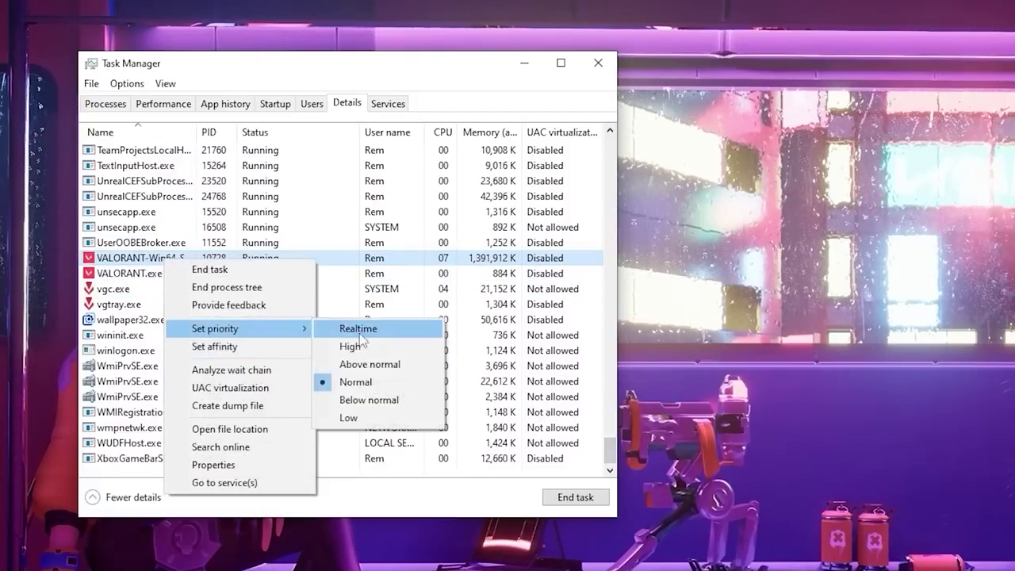
{"action": "left_click", "coordinate": [349, 364]}
{"action": "left_click", "coordinate": [515, 406]}
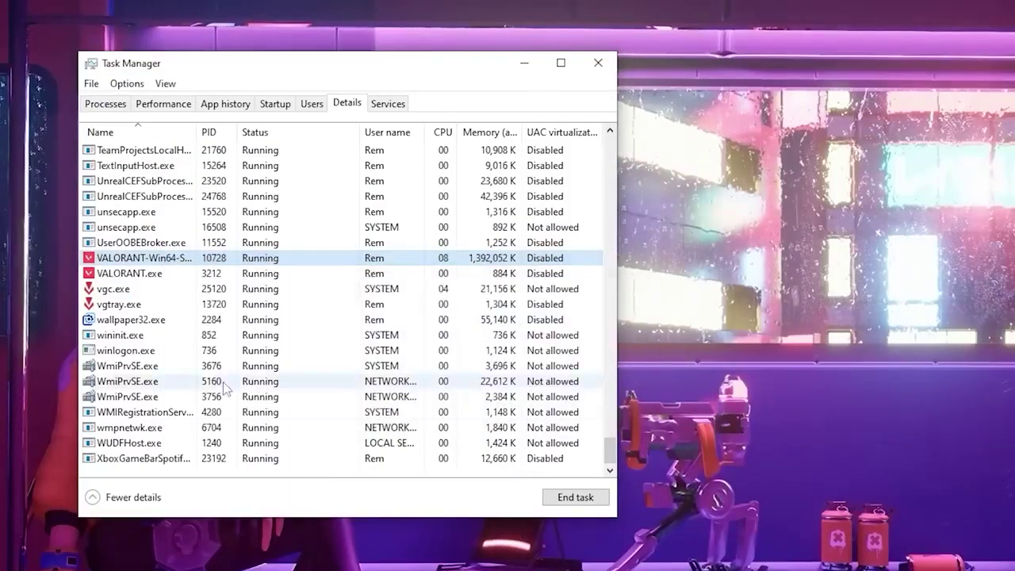
Step: Set the priority of the VALORANT.exe process to High and confirm the change
{"action": "right_click", "coordinate": [140, 275]}
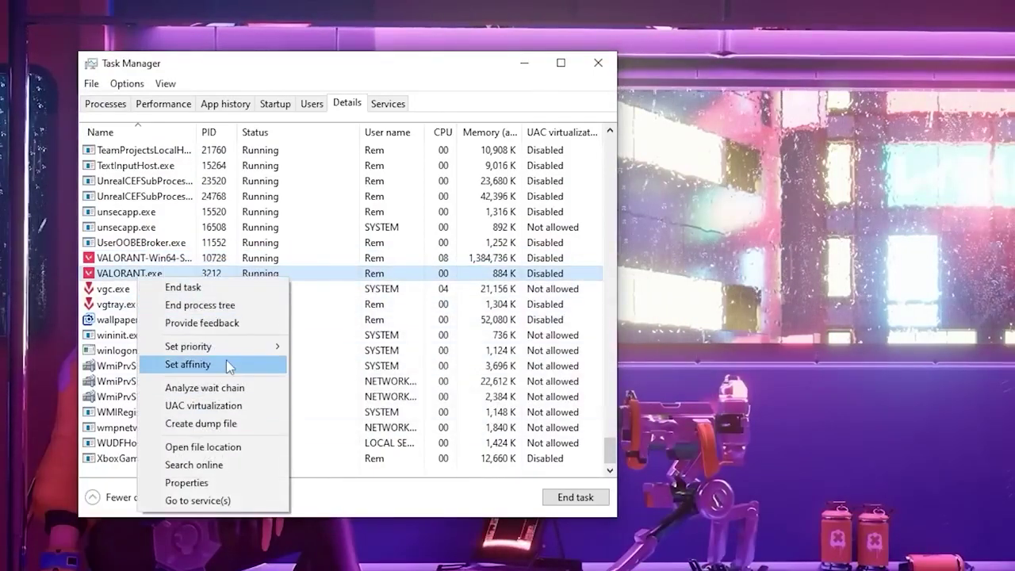
{"action": "mouse_move", "coordinate": [230, 346]}
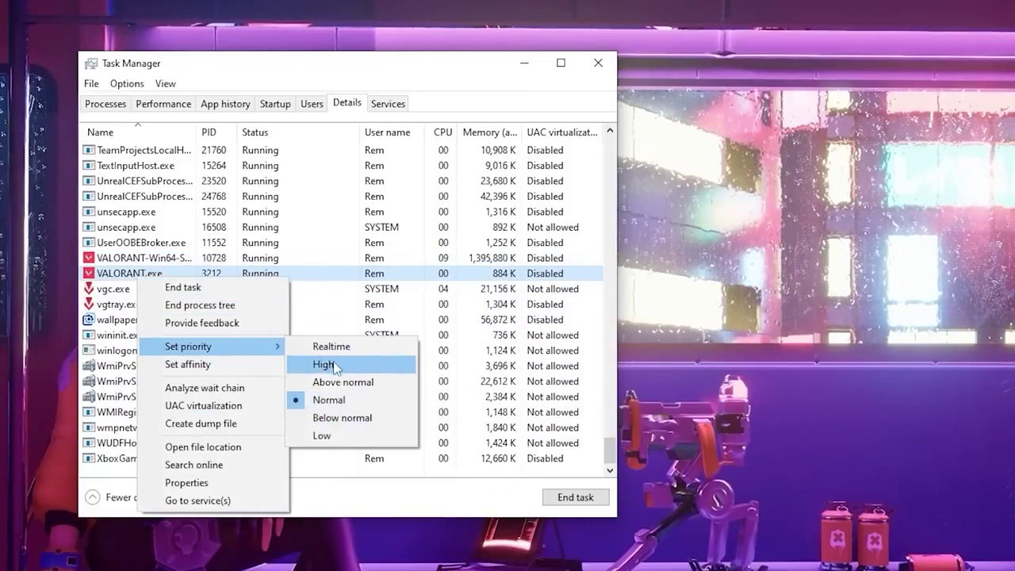
{"action": "left_click", "coordinate": [324, 364]}
{"action": "left_click", "coordinate": [518, 405]}
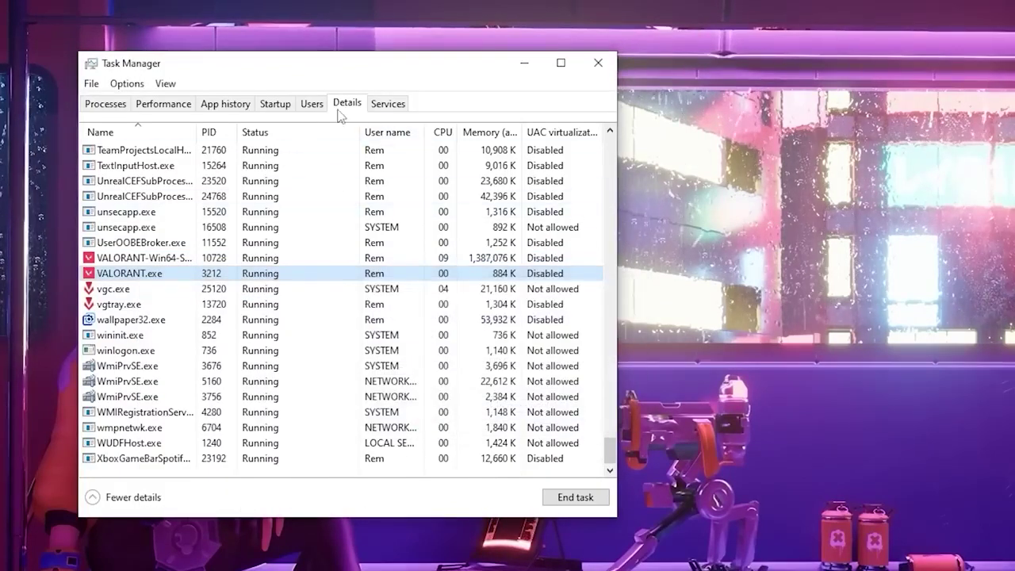
Step: Disable the Canon IJ Network Scanner startup program and look through the rest of the startup list, including Vanguard tray notification
{"action": "left_click", "coordinate": [275, 104]}
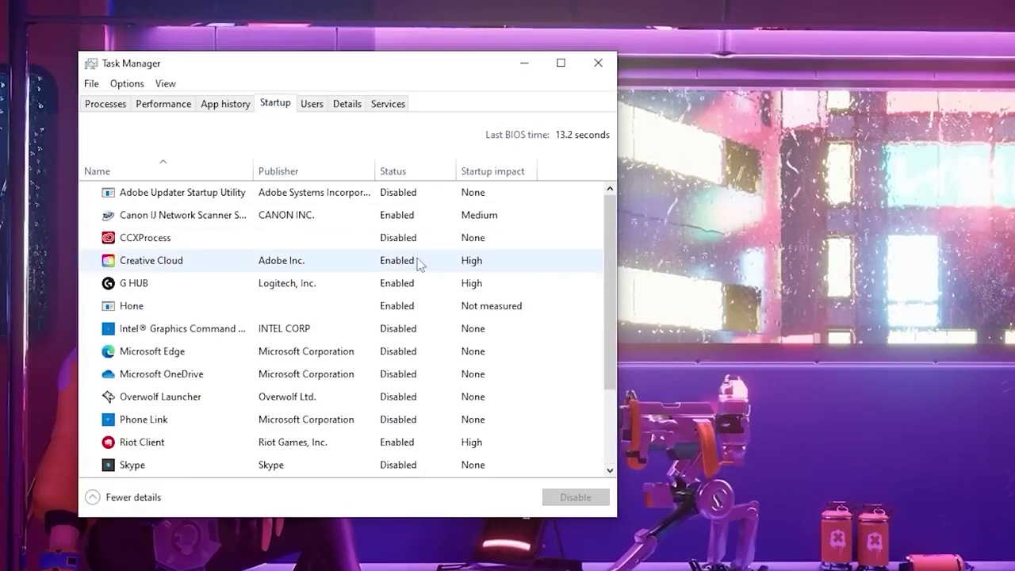
{"action": "right_click", "coordinate": [165, 218]}
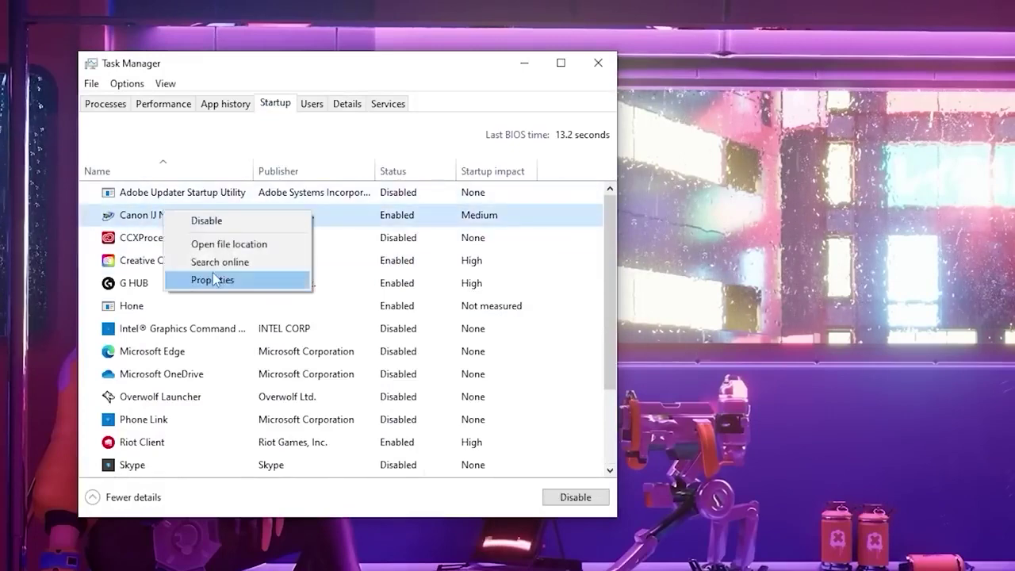
{"action": "left_click", "coordinate": [218, 222]}
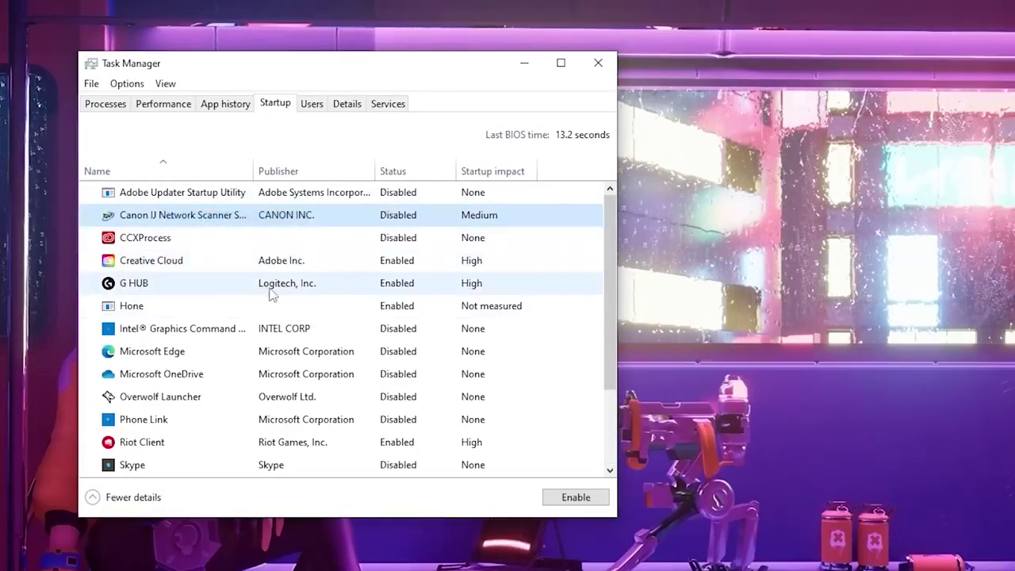
{"action": "left_click_drag", "start_coordinate": [604, 349], "coordinate": [607, 428]}
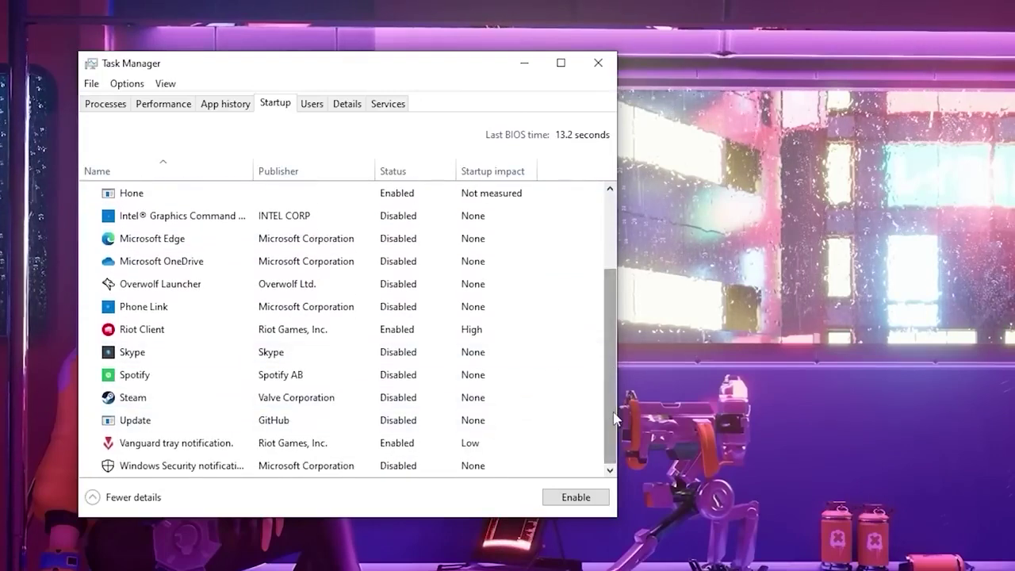
{"action": "left_click", "coordinate": [168, 446]}
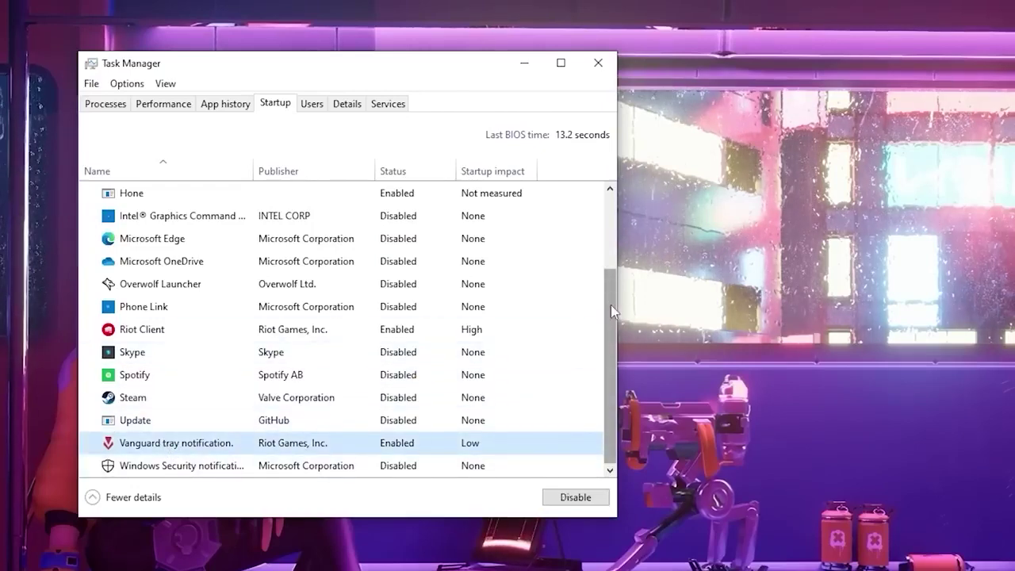
{"action": "left_click_drag", "start_coordinate": [610, 305], "coordinate": [619, 239]}
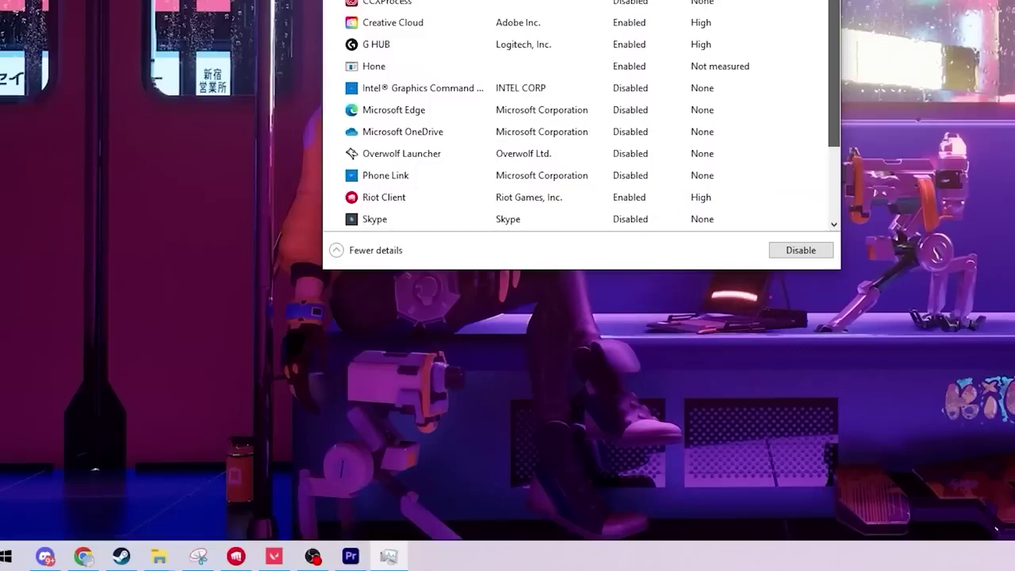
Step: Open the Windows Notifications & actions settings and turn off notifications from apps and other senders
{"action": "key", "text": "super"}
{"action": "type", "text": "notifi"}
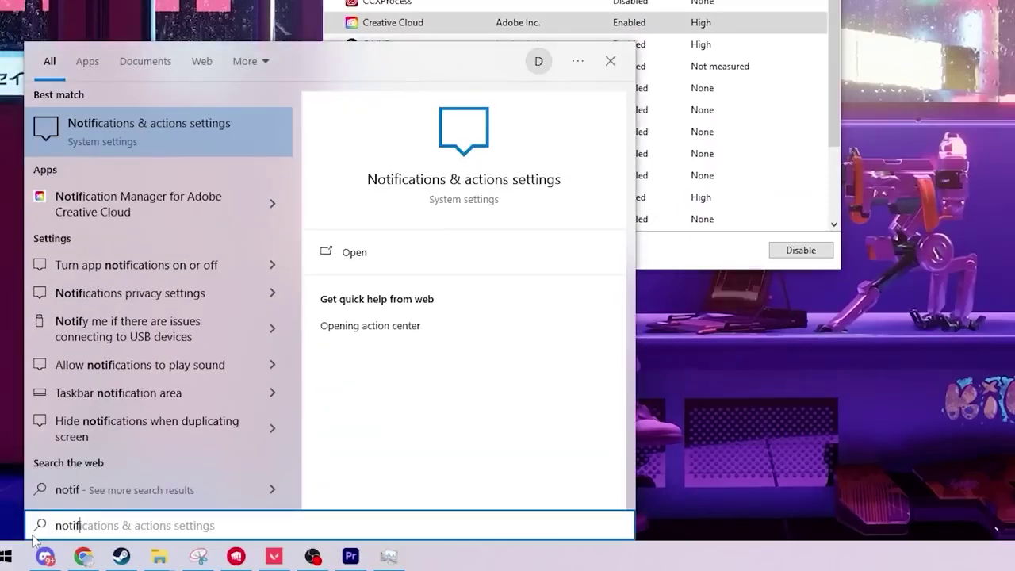
{"action": "key", "text": "Return"}
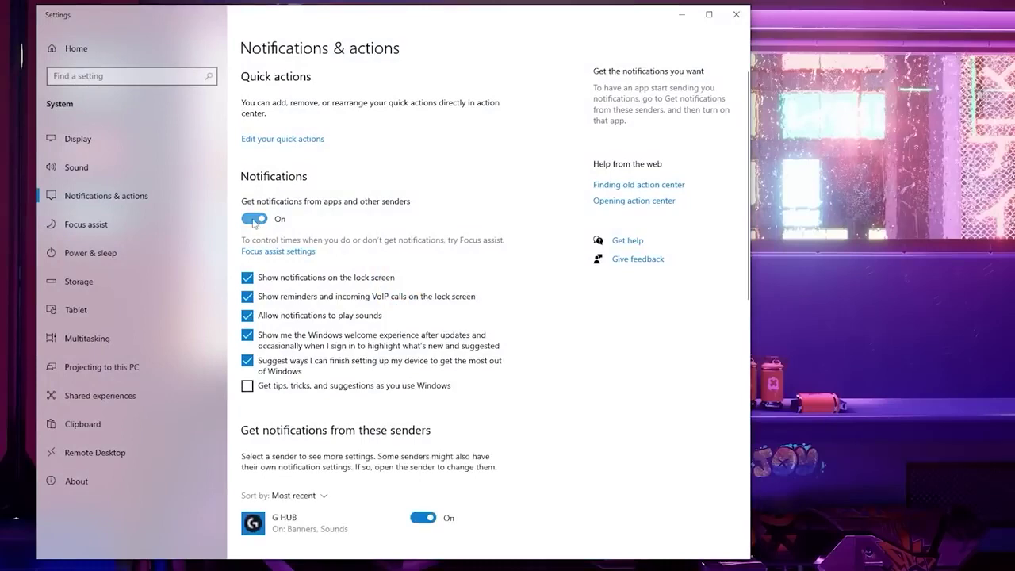
{"action": "left_click", "coordinate": [254, 221]}
{"action": "scroll", "coordinate": [357, 262], "scroll_direction": "down", "scroll_amount": 10}
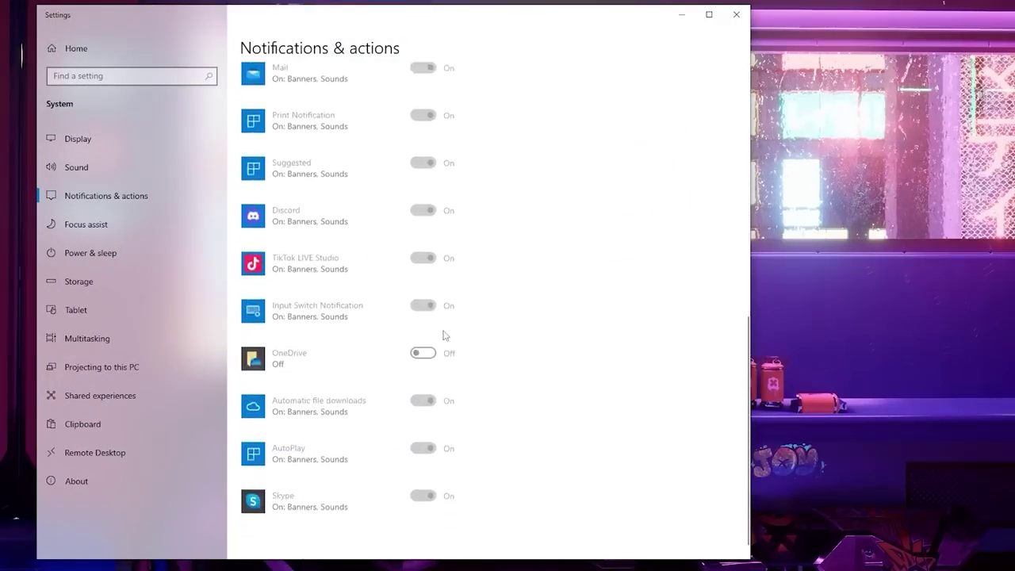
{"action": "scroll", "coordinate": [446, 357], "scroll_direction": "up", "scroll_amount": 10}
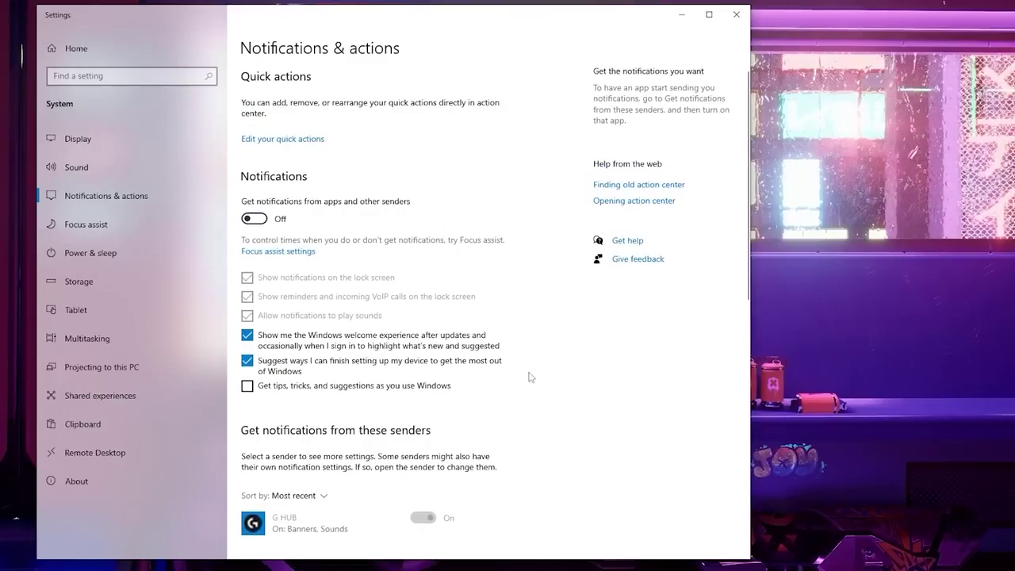
Step: Open the Windows Background apps settings, turn off letting apps run in the background, and check the app list
{"action": "key", "text": "super"}
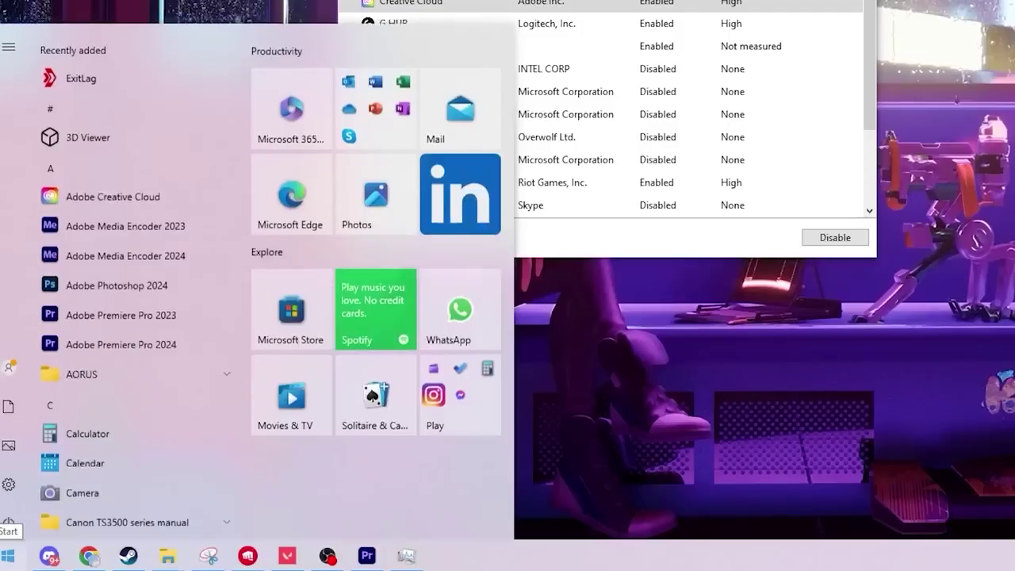
{"action": "type", "text": "back"}
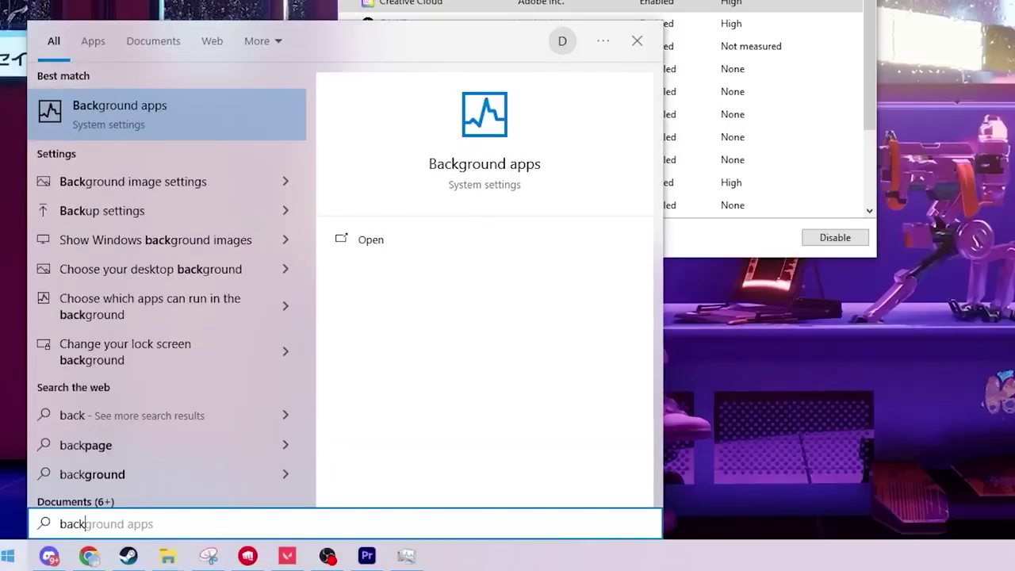
{"action": "left_click", "coordinate": [172, 117]}
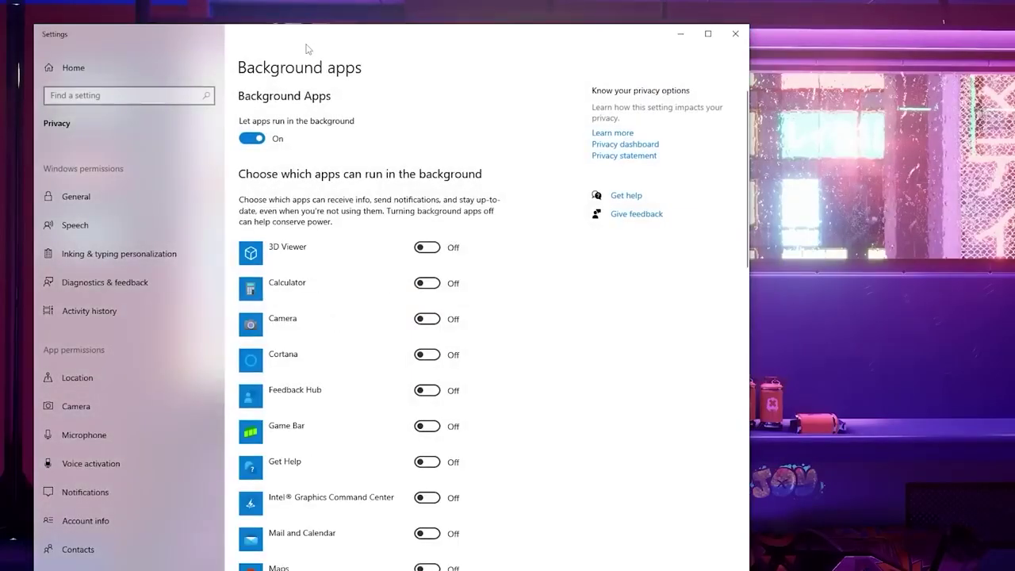
{"action": "left_click_drag", "start_coordinate": [308, 49], "coordinate": [360, 29]}
{"action": "scroll", "coordinate": [345, 142], "scroll_direction": "down", "scroll_amount": 12}
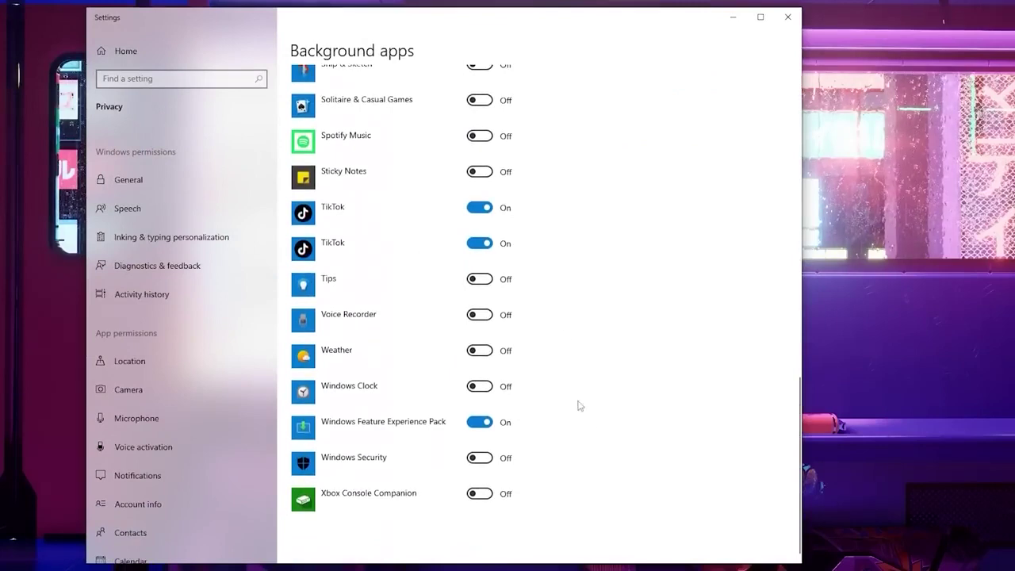
{"action": "scroll", "coordinate": [641, 240], "scroll_direction": "up", "scroll_amount": 12}
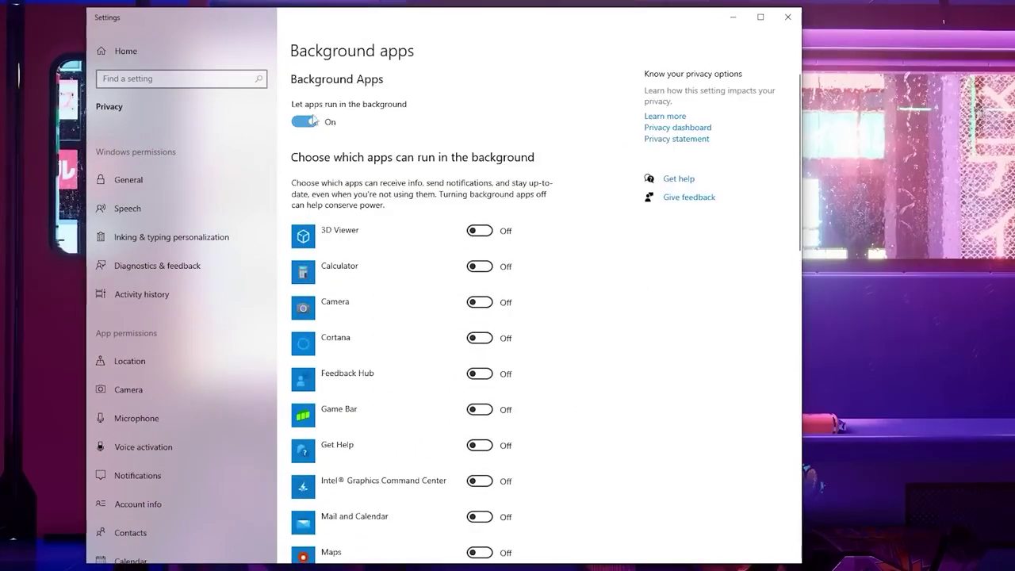
{"action": "left_click", "coordinate": [303, 122]}
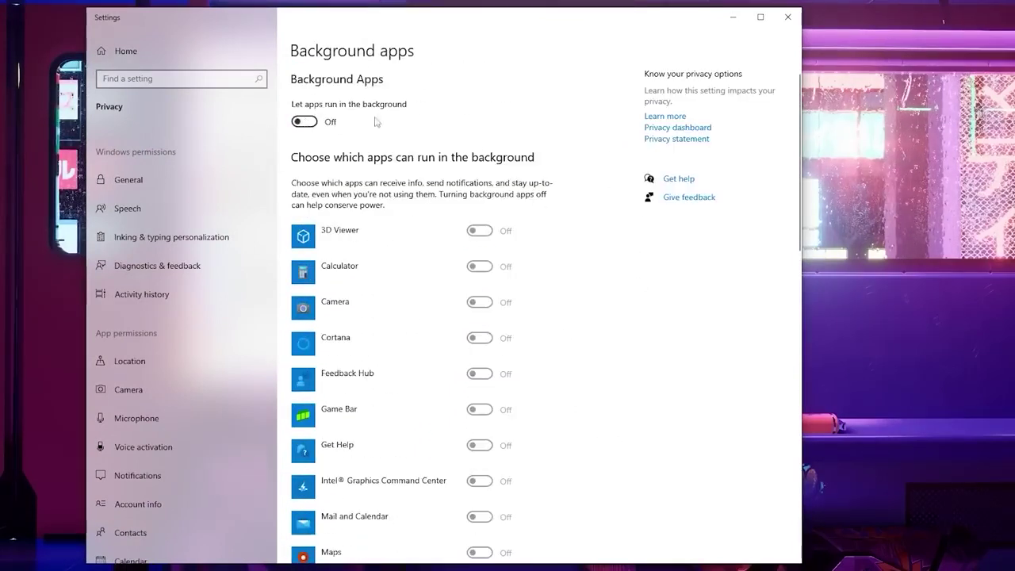
{"action": "scroll", "coordinate": [557, 260], "scroll_direction": "down", "scroll_amount": 12}
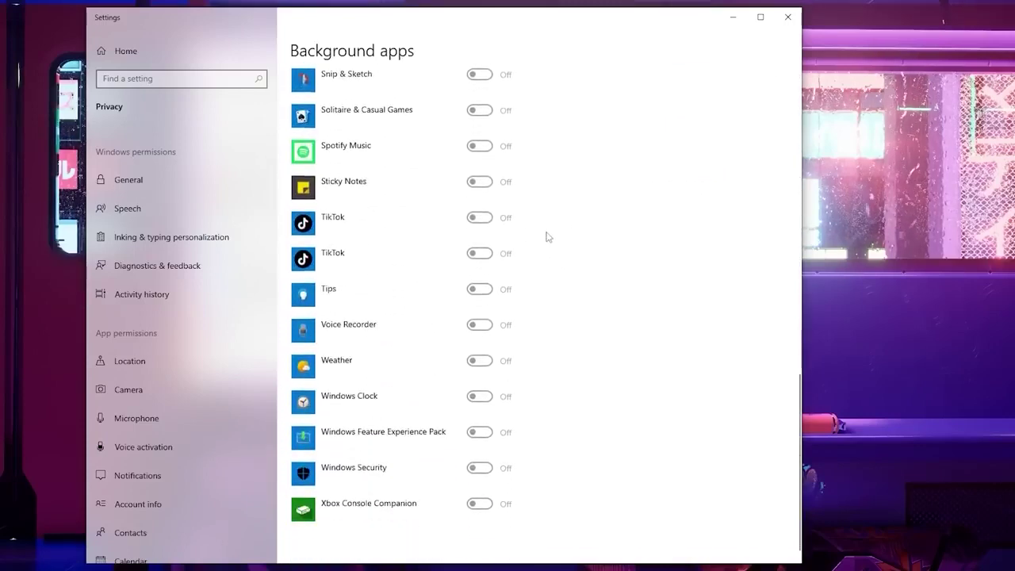
{"action": "scroll", "coordinate": [493, 335], "scroll_direction": "up", "scroll_amount": 12}
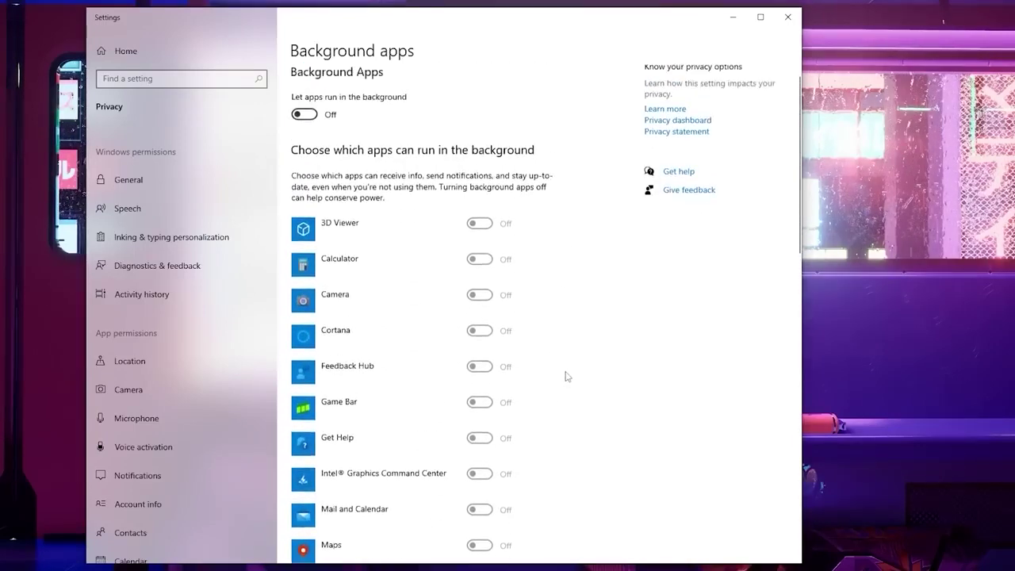
Step: Close the Background apps settings and open the Colors page of the desktop personalization settings
{"action": "left_click", "coordinate": [787, 17]}
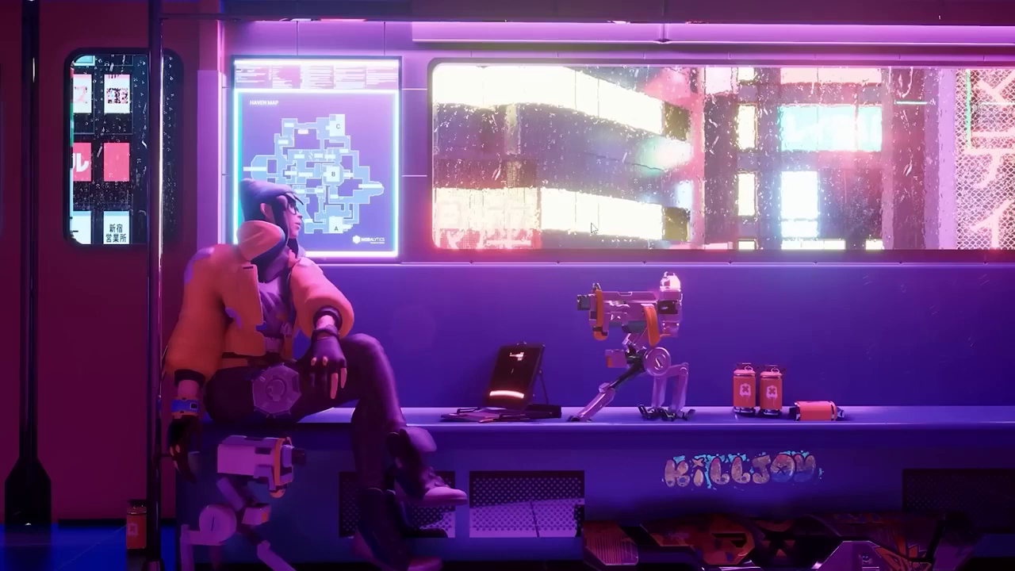
{"action": "right_click", "coordinate": [375, 213]}
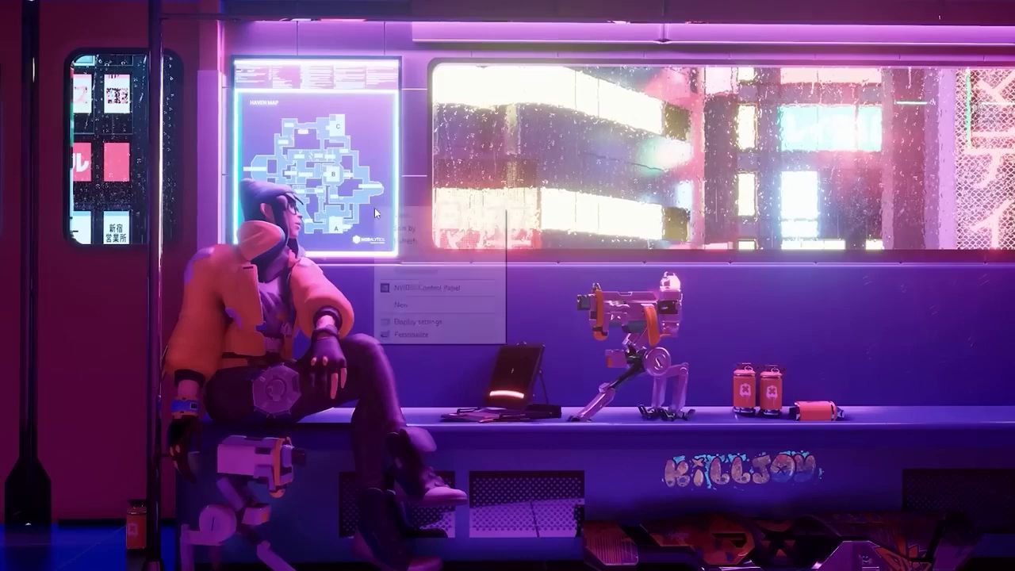
{"action": "left_click", "coordinate": [410, 334]}
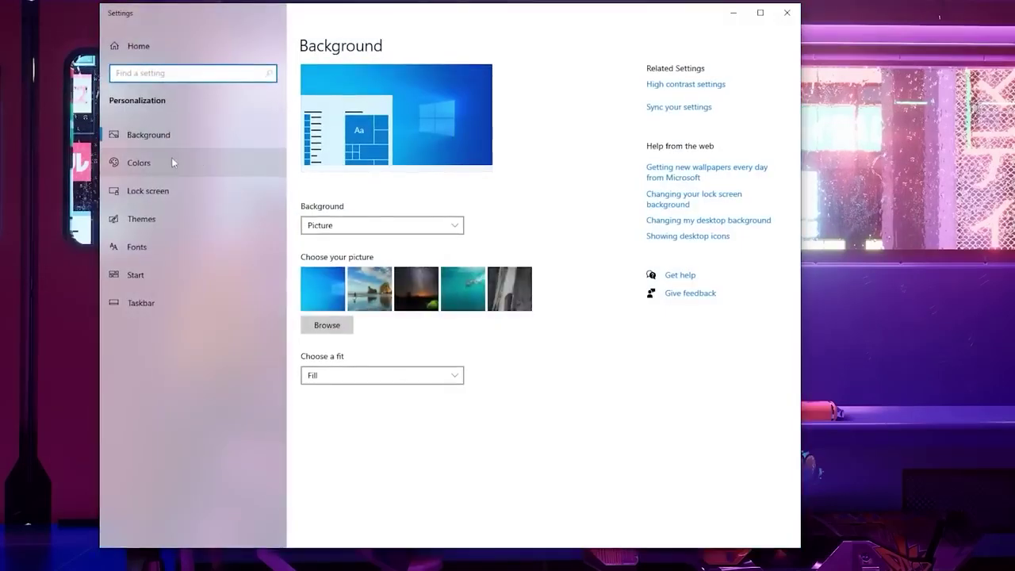
{"action": "left_click", "coordinate": [160, 166]}
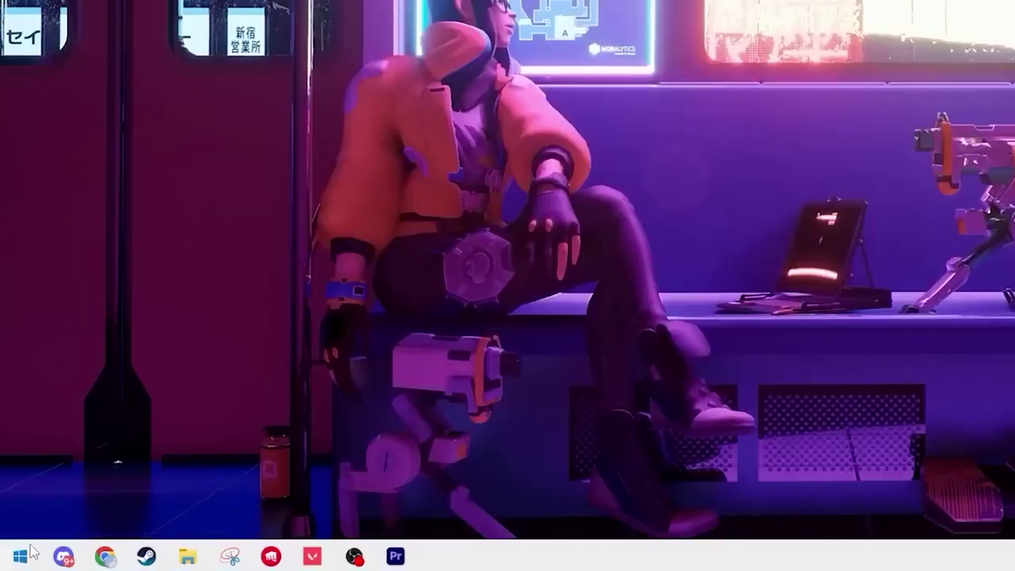
Step: Open the Windows Graphics settings and turn on hardware-accelerated GPU scheduling
{"action": "left_click", "coordinate": [27, 547]}
{"action": "type", "text": "graph"}
{"action": "key", "text": "BackSpace"}
{"action": "type", "text": "ph"}
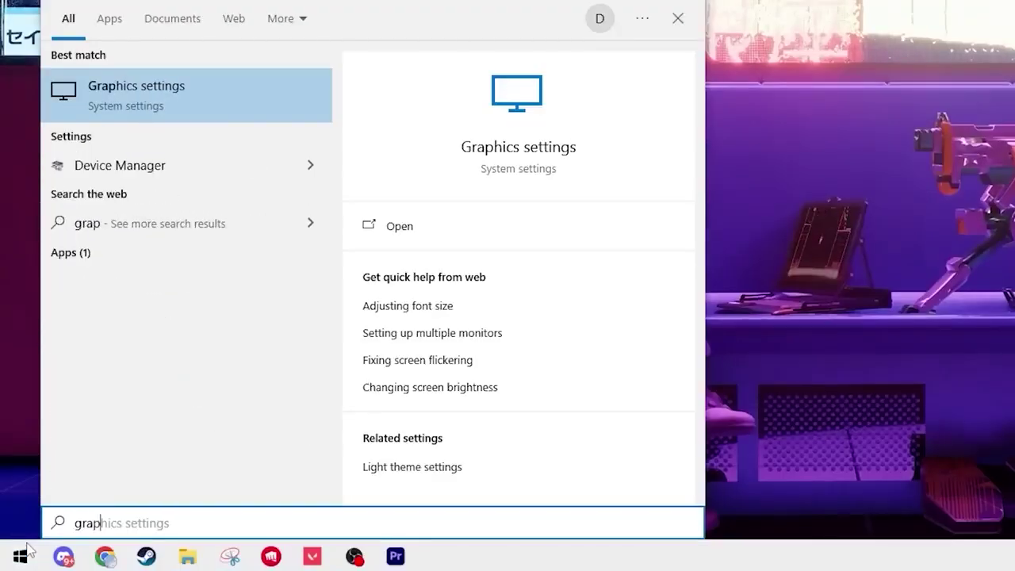
{"action": "left_click", "coordinate": [162, 109]}
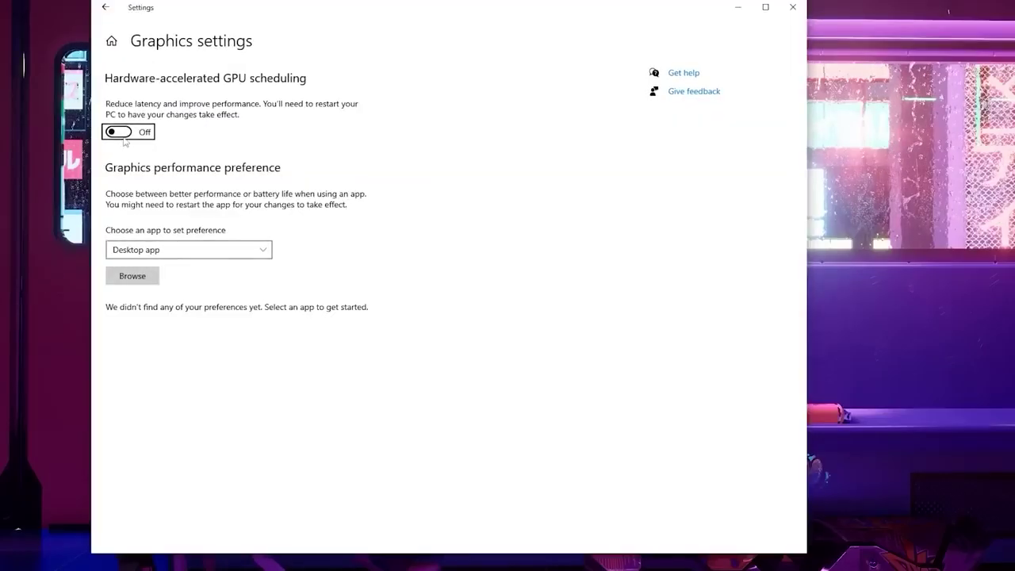
{"action": "left_click", "coordinate": [117, 133]}
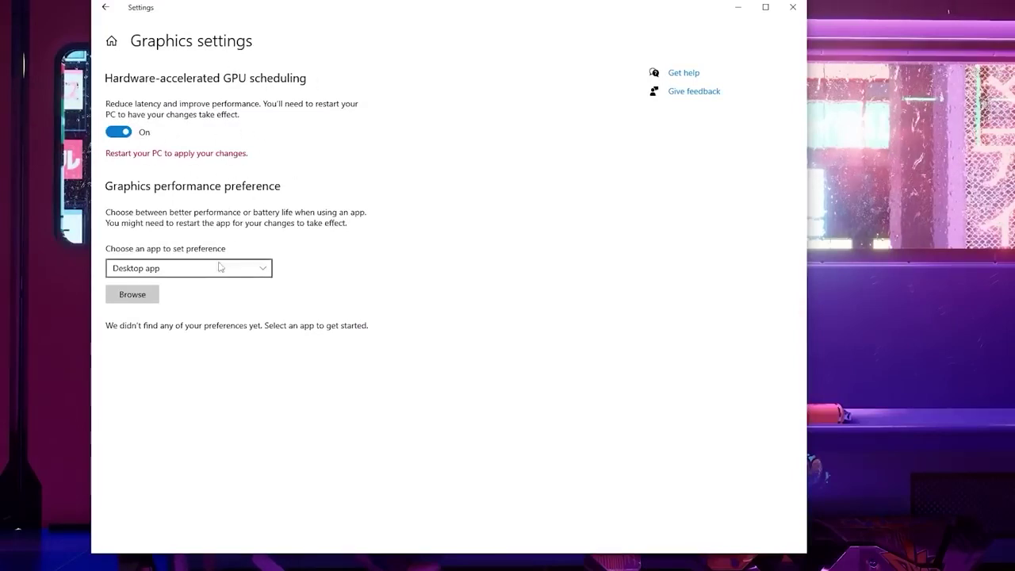
Step: Add the VALORANT application from C:\Riot Games\VALORANT\live to the graphics performance preferences and save it as High performance
{"action": "left_click", "coordinate": [134, 299]}
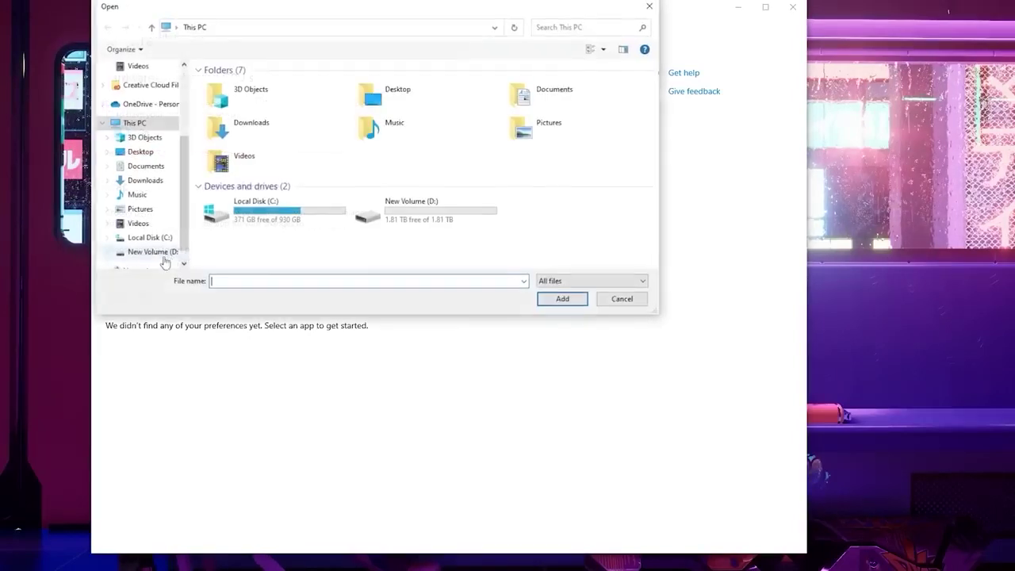
{"action": "double_click", "coordinate": [256, 212]}
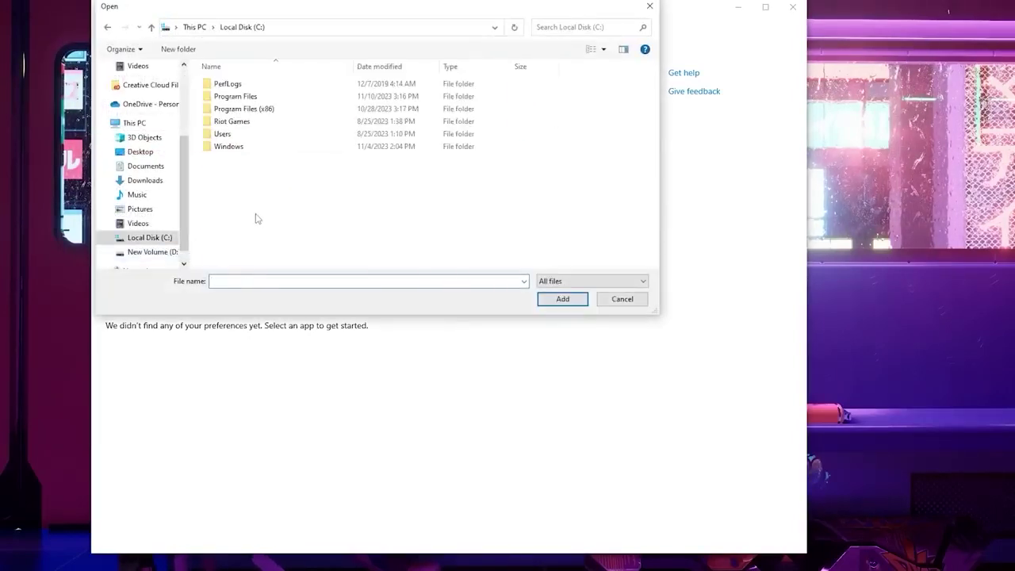
{"action": "left_click", "coordinate": [279, 123]}
{"action": "double_click", "coordinate": [279, 121]}
{"action": "double_click", "coordinate": [274, 100]}
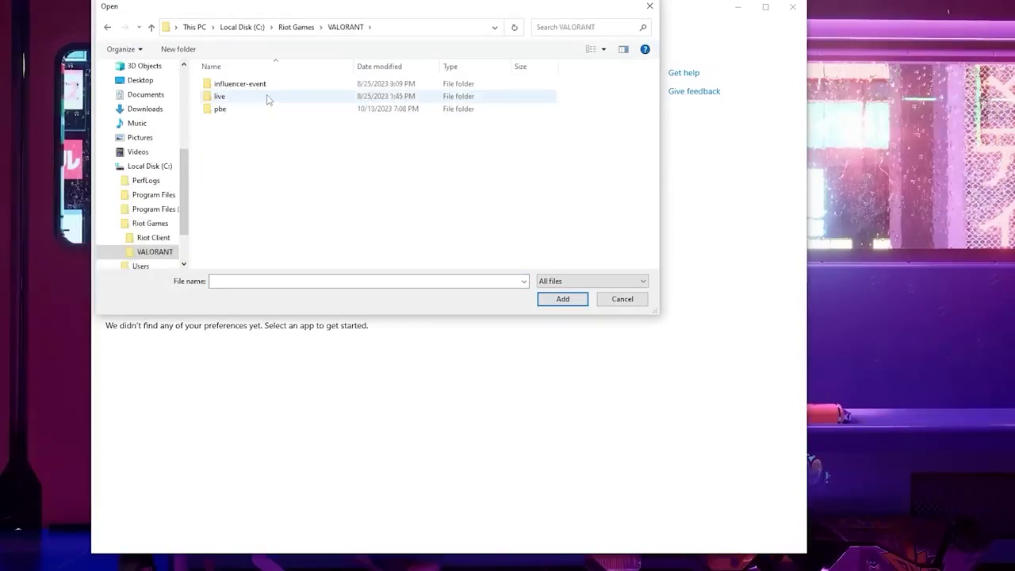
{"action": "double_click", "coordinate": [262, 98]}
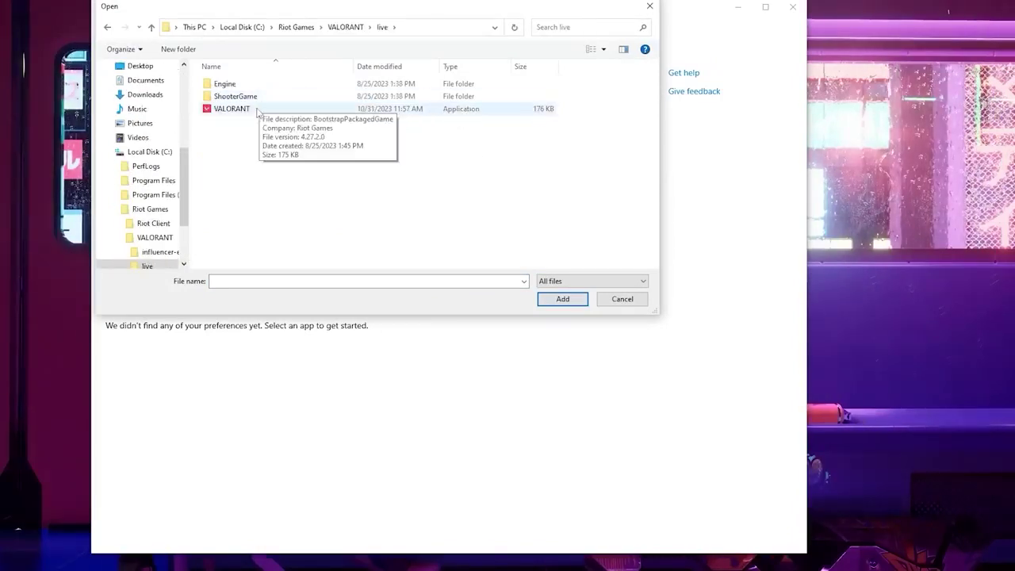
{"action": "left_click", "coordinate": [256, 114]}
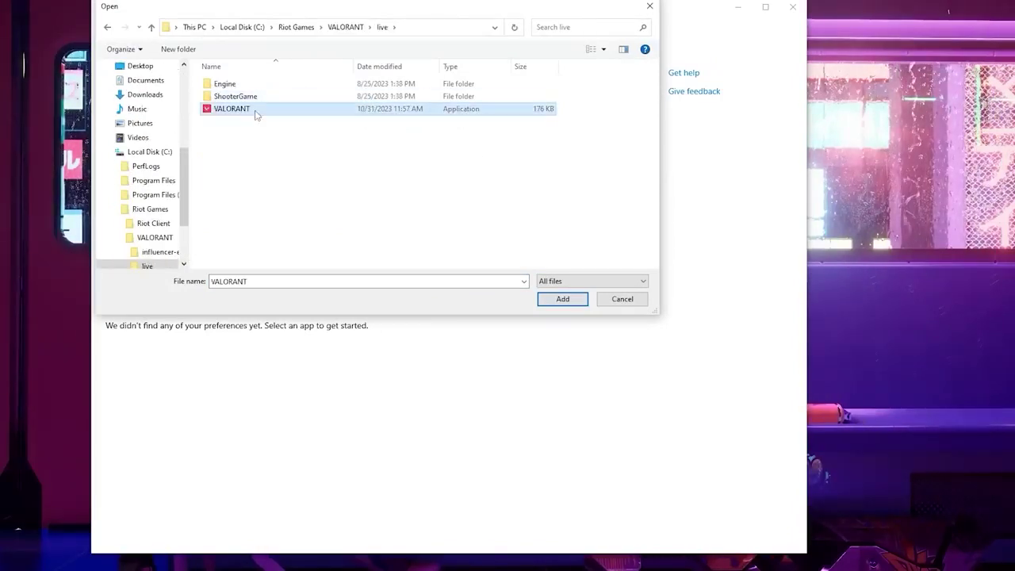
{"action": "left_click", "coordinate": [555, 302]}
{"action": "left_click", "coordinate": [290, 379]}
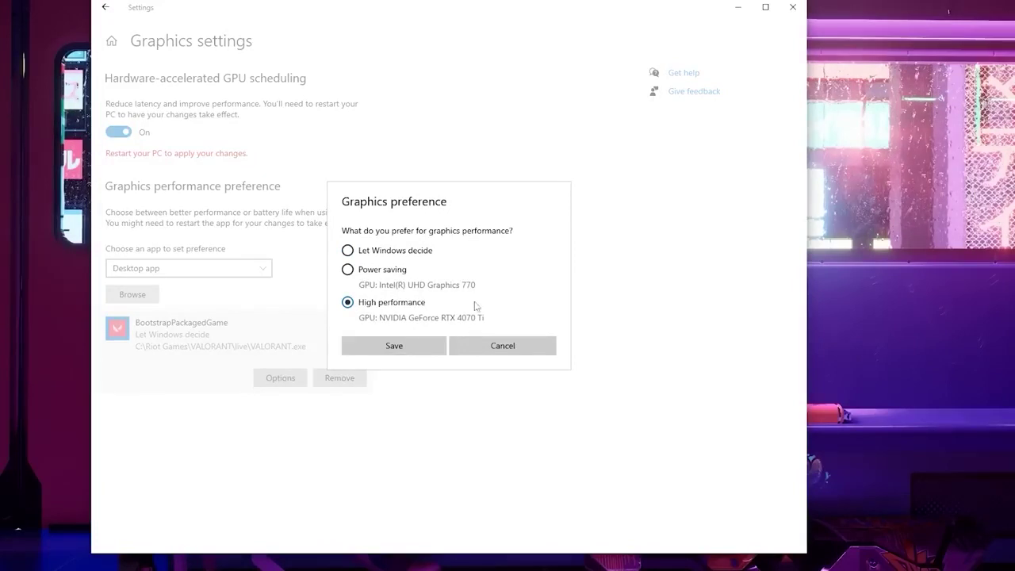
{"action": "left_click", "coordinate": [396, 347]}
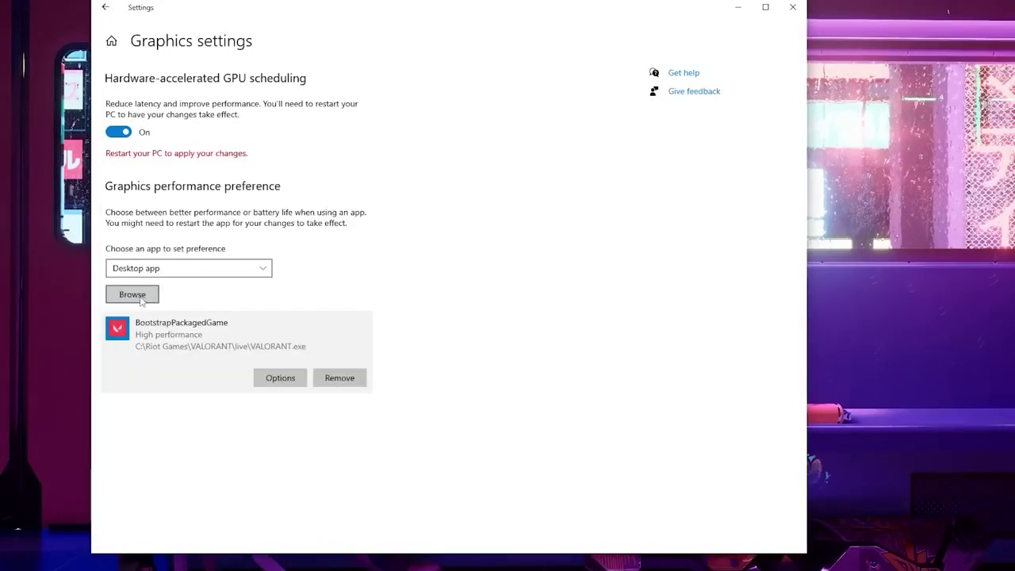
Step: Add RiotClientServices from C:\Riot Games\Riot Client to the graphics performance preferences and save it as High performance
{"action": "left_click", "coordinate": [133, 295]}
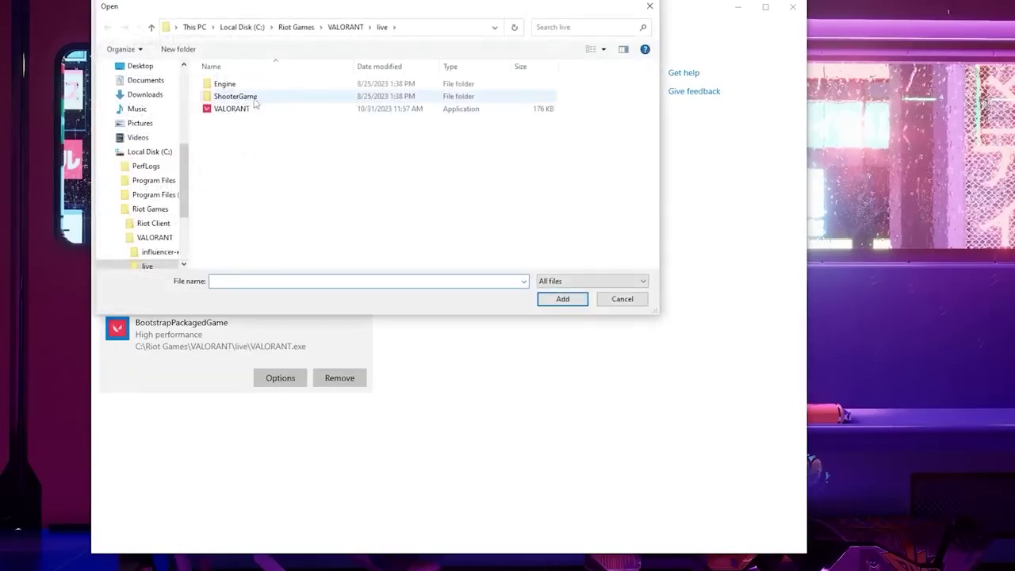
{"action": "left_click", "coordinate": [295, 27]}
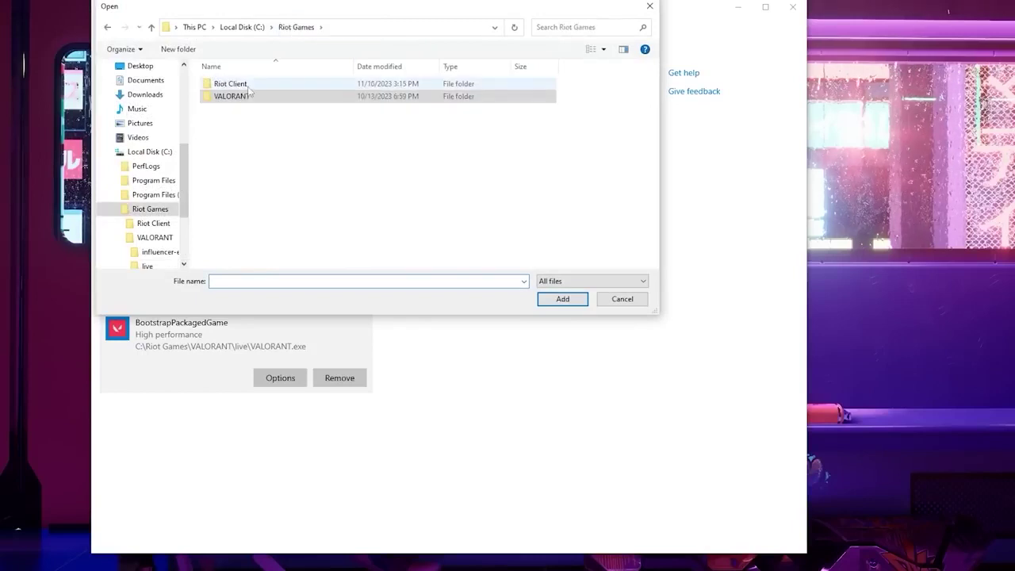
{"action": "double_click", "coordinate": [241, 85]}
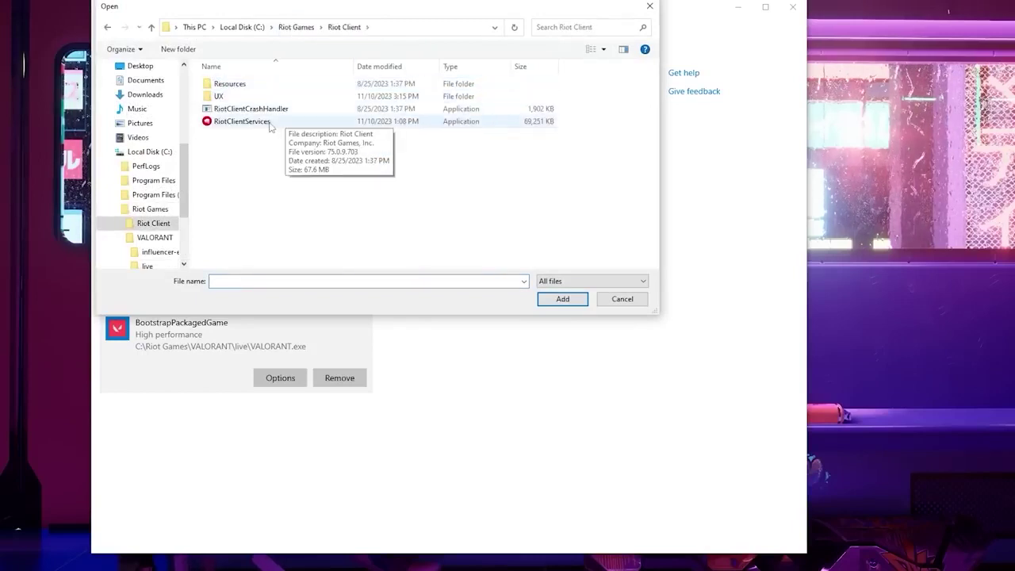
{"action": "double_click", "coordinate": [301, 127]}
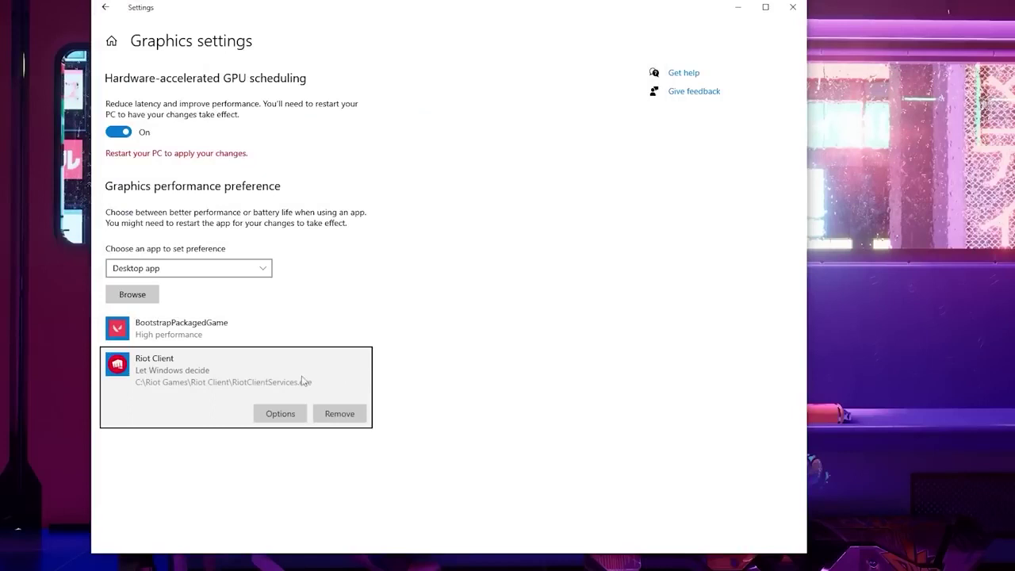
{"action": "left_click", "coordinate": [279, 413]}
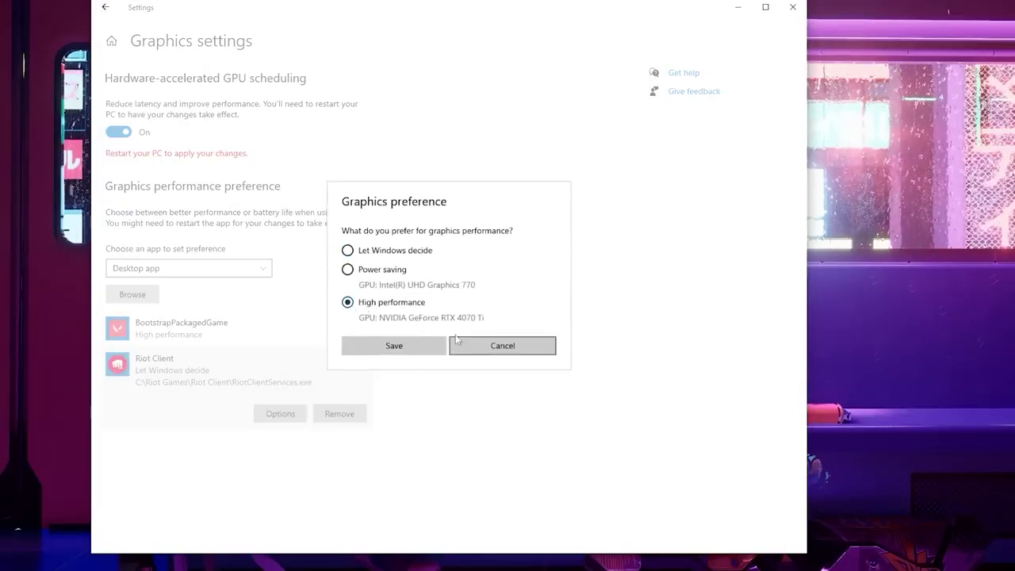
{"action": "left_click", "coordinate": [395, 348]}
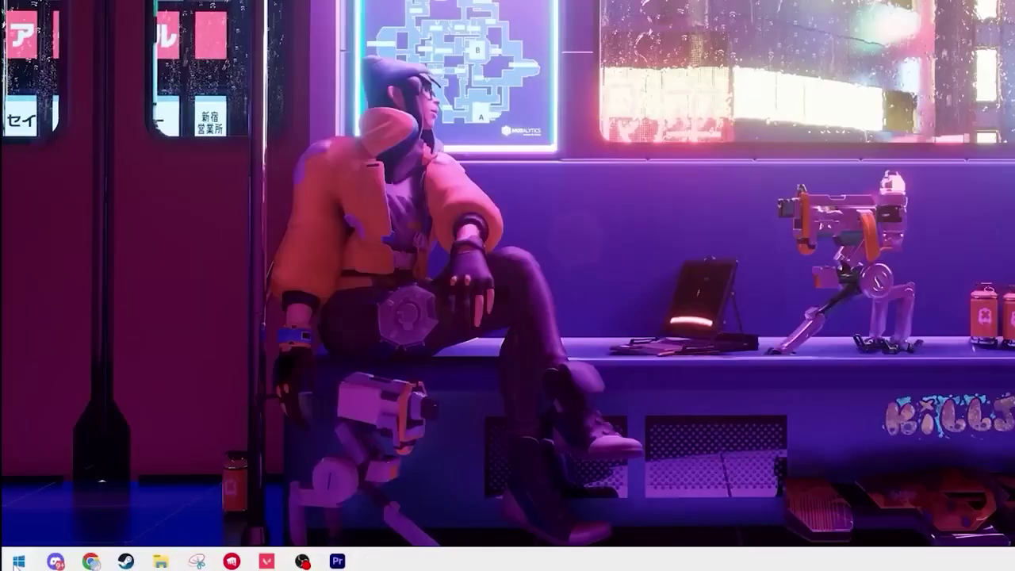
Step: Search Windows for "choo" and open the Choose a power plan settings
{"action": "left_click", "coordinate": [16, 560]}
{"action": "type", "text": "choo"}
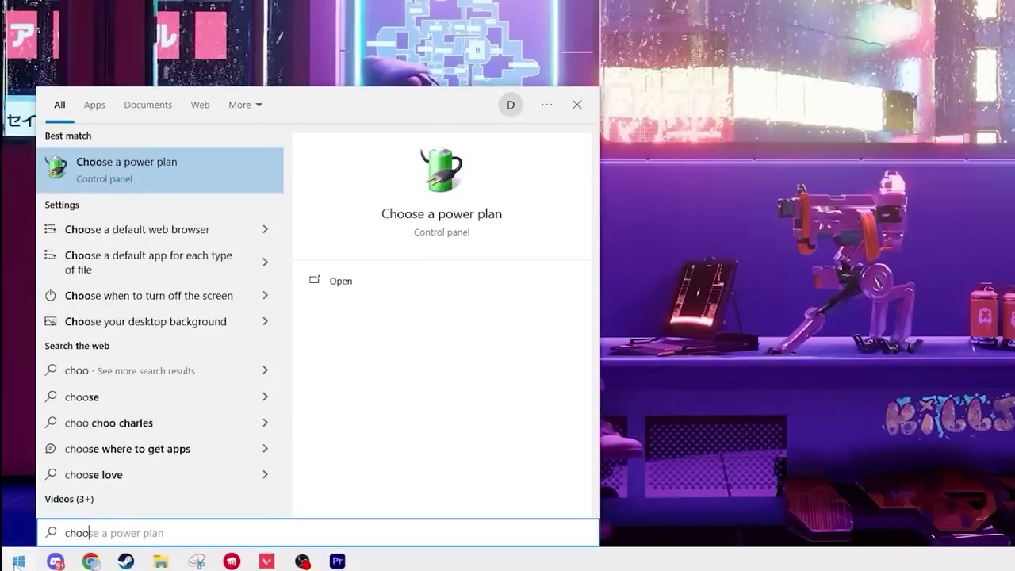
{"action": "left_click", "coordinate": [177, 174]}
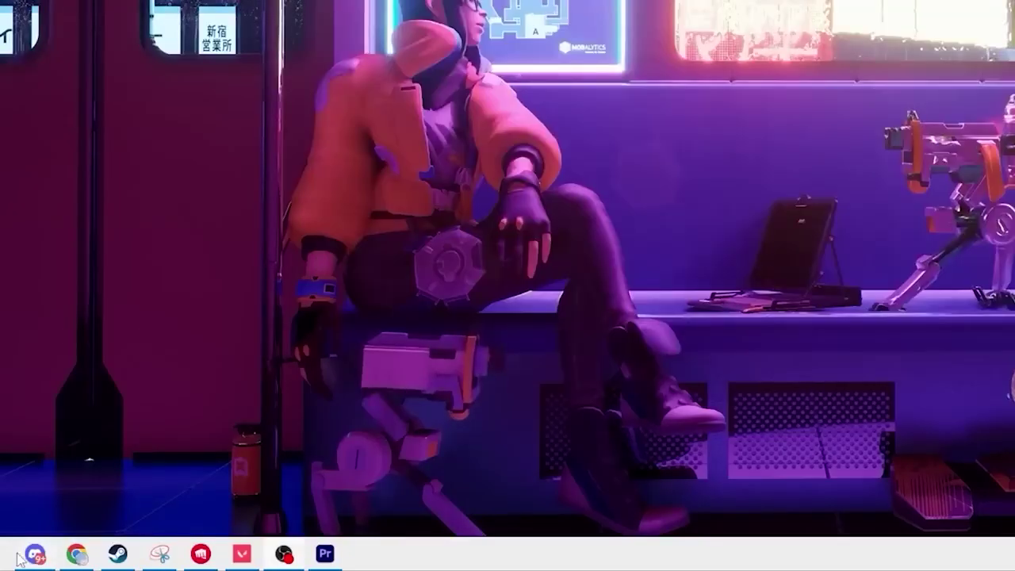
Step: Open the Gaming section of Windows Settings and turn off Xbox Game Bar
{"action": "key", "text": "super"}
{"action": "type", "text": "s"}
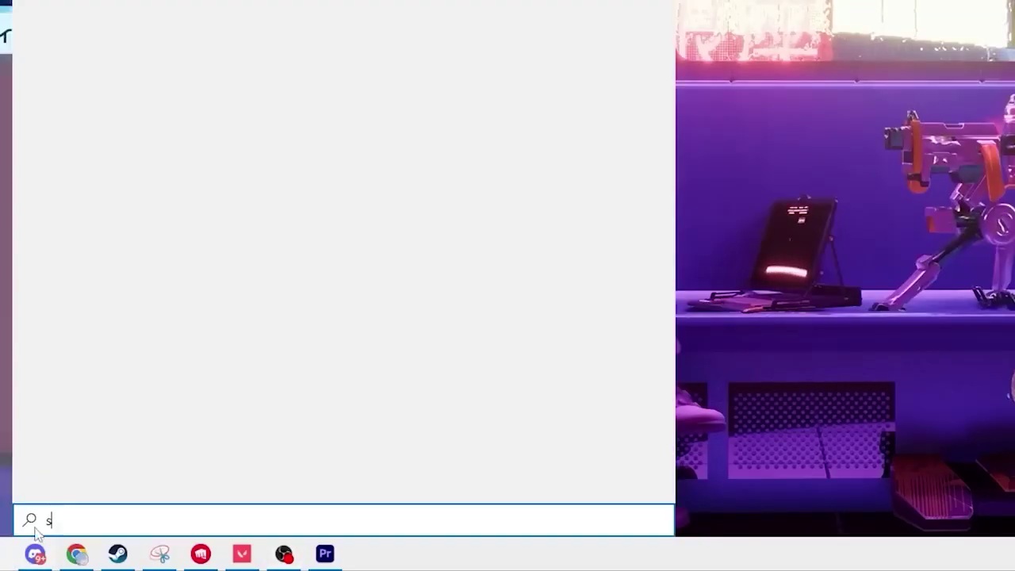
{"action": "type", "text": "ett"}
{"action": "left_click", "coordinate": [190, 95]}
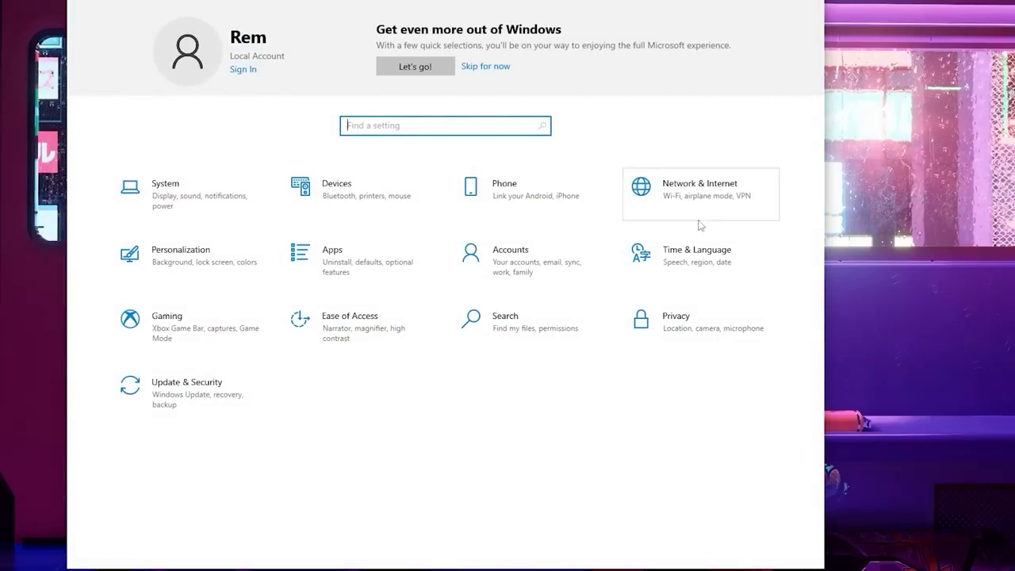
{"action": "left_click", "coordinate": [211, 323]}
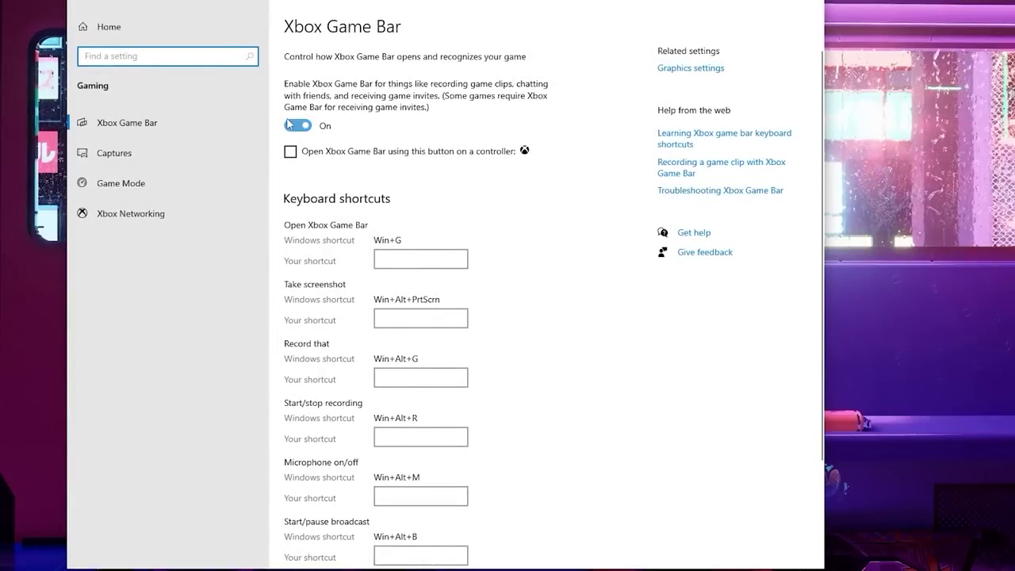
{"action": "left_click", "coordinate": [290, 125]}
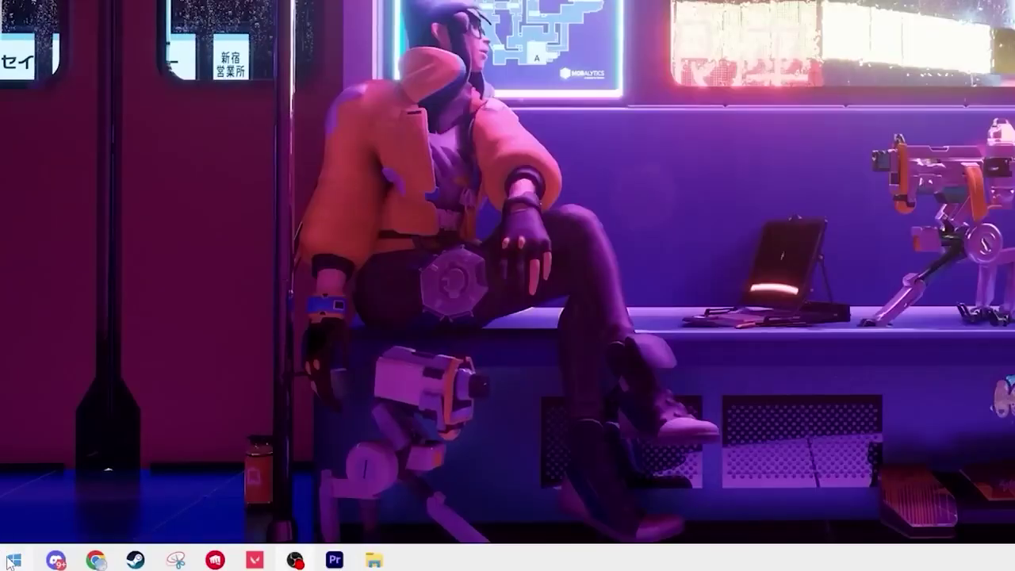
Step: Open the performance options in the advanced system settings and apply Adjust for best performance to the visual effects
{"action": "left_click", "coordinate": [10, 561]}
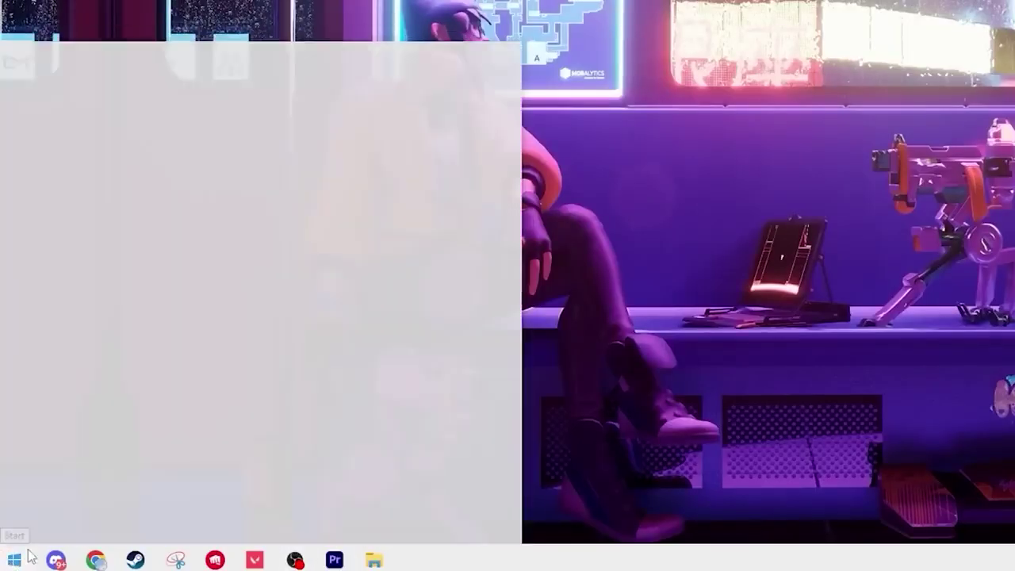
{"action": "type", "text": "advanced s"}
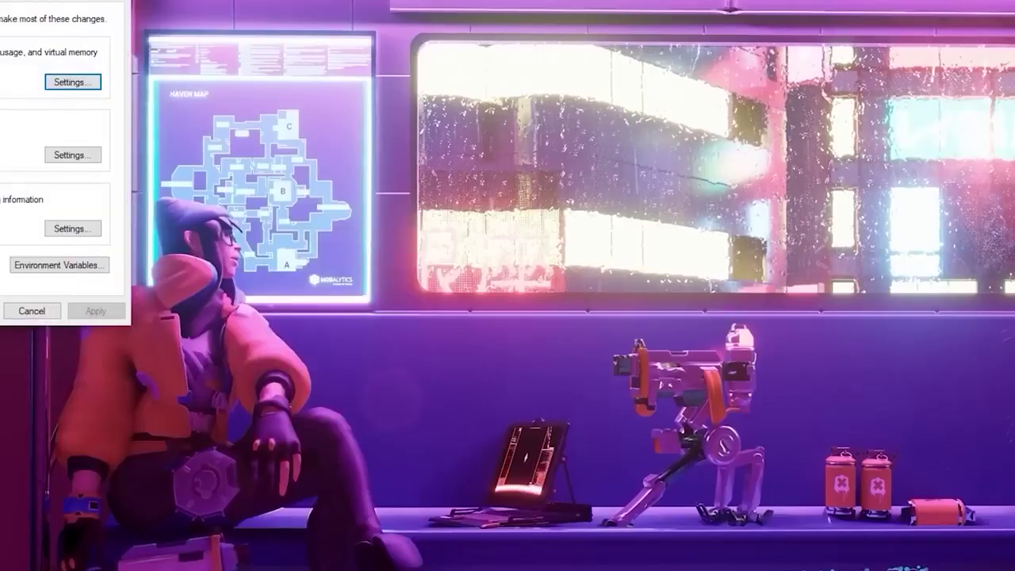
{"action": "left_click_drag", "start_coordinate": [0, 1], "coordinate": [295, 23]}
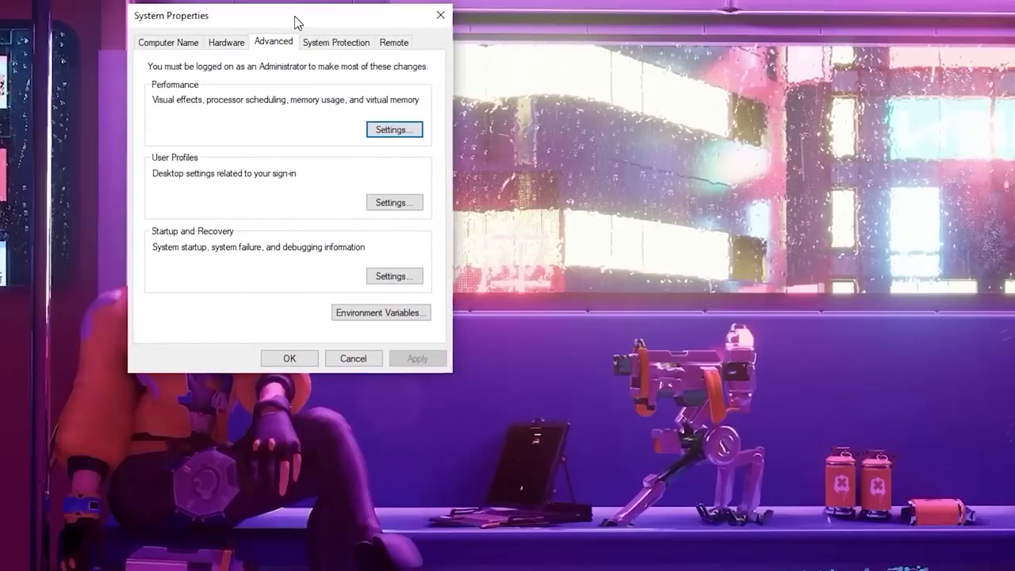
{"action": "left_click", "coordinate": [394, 129]}
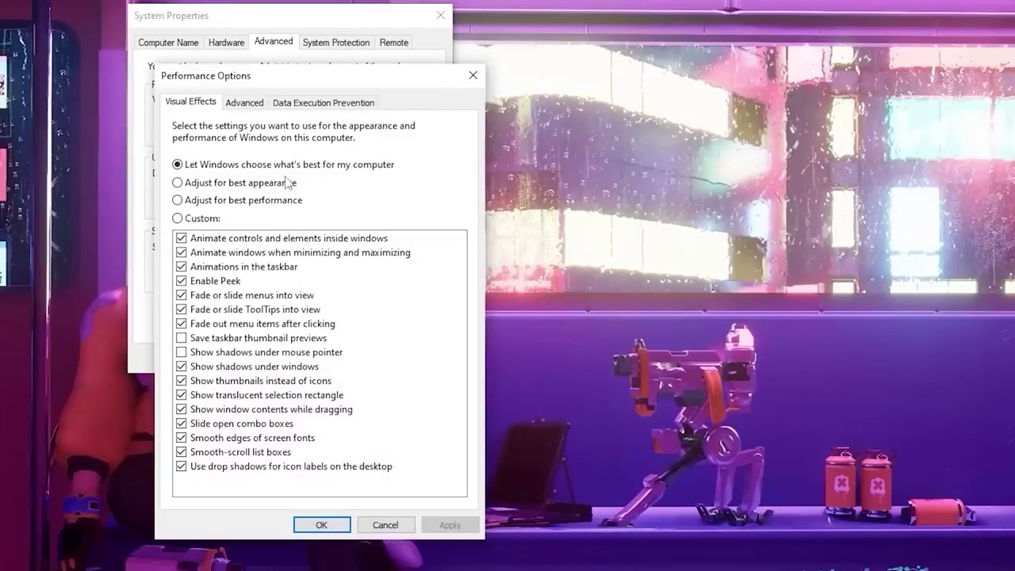
{"action": "left_click", "coordinate": [199, 202]}
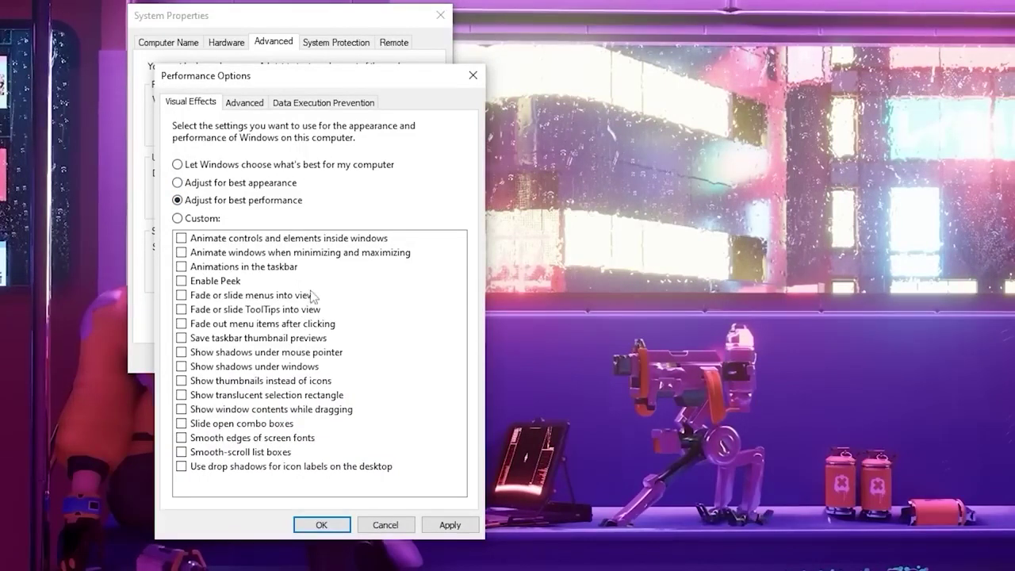
{"action": "left_click", "coordinate": [449, 525]}
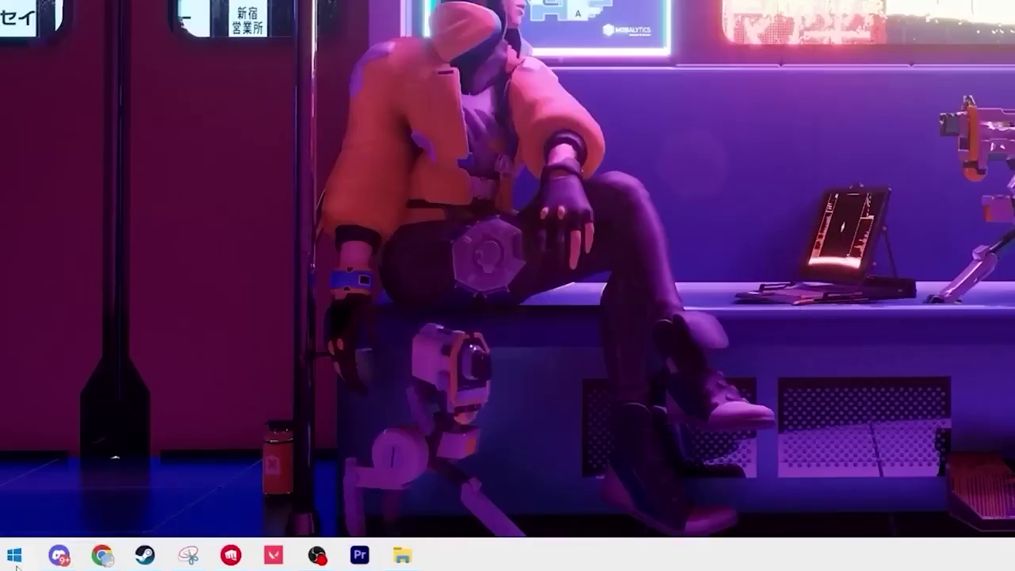
Step: Open the Windows Run dialog and use %temp% to open the temporary files folder
{"action": "left_click", "coordinate": [14, 555]}
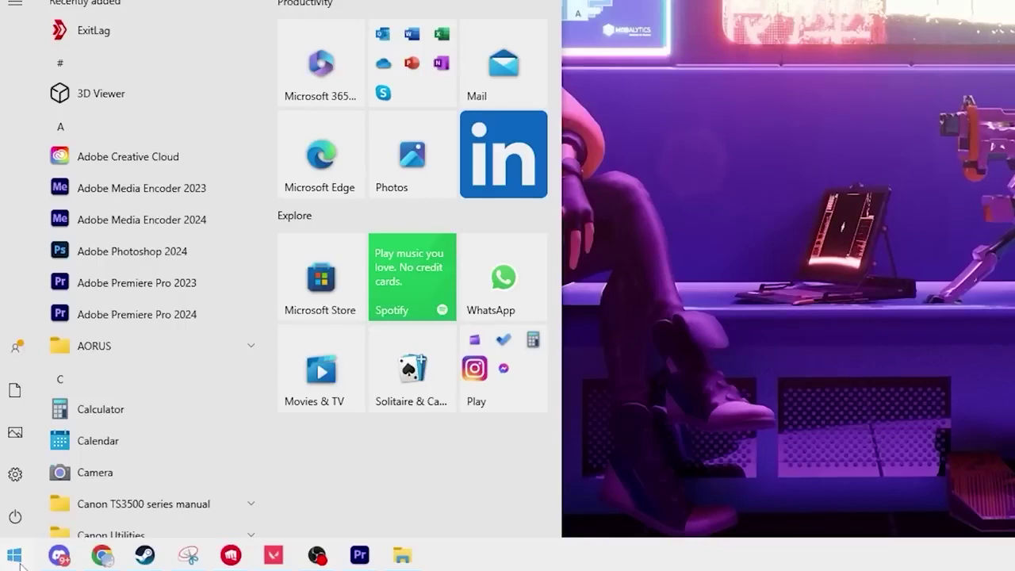
{"action": "type", "text": "run"}
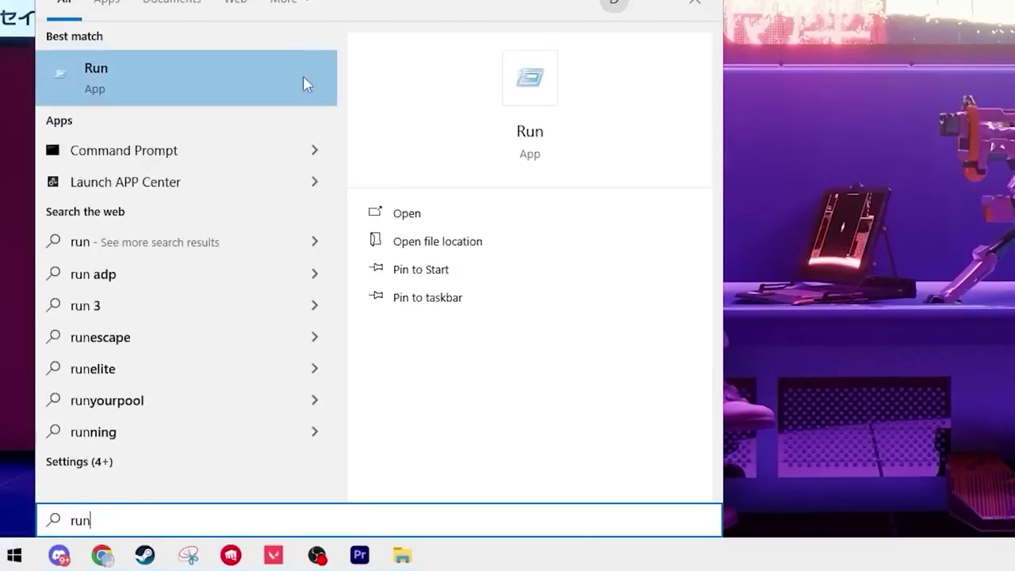
{"action": "left_click", "coordinate": [303, 83]}
{"action": "type", "text": "%"}
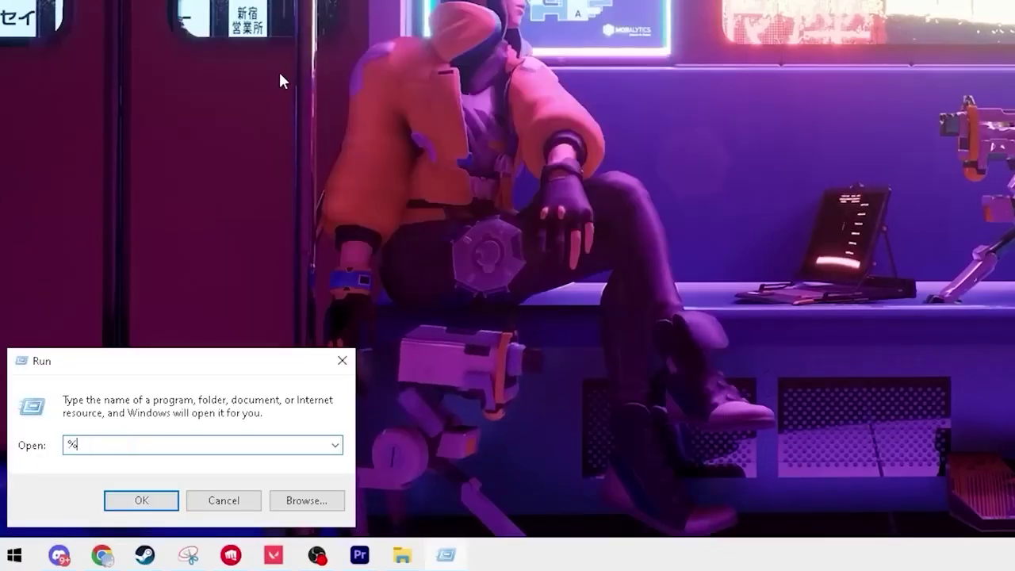
{"action": "type", "text": "temp%"}
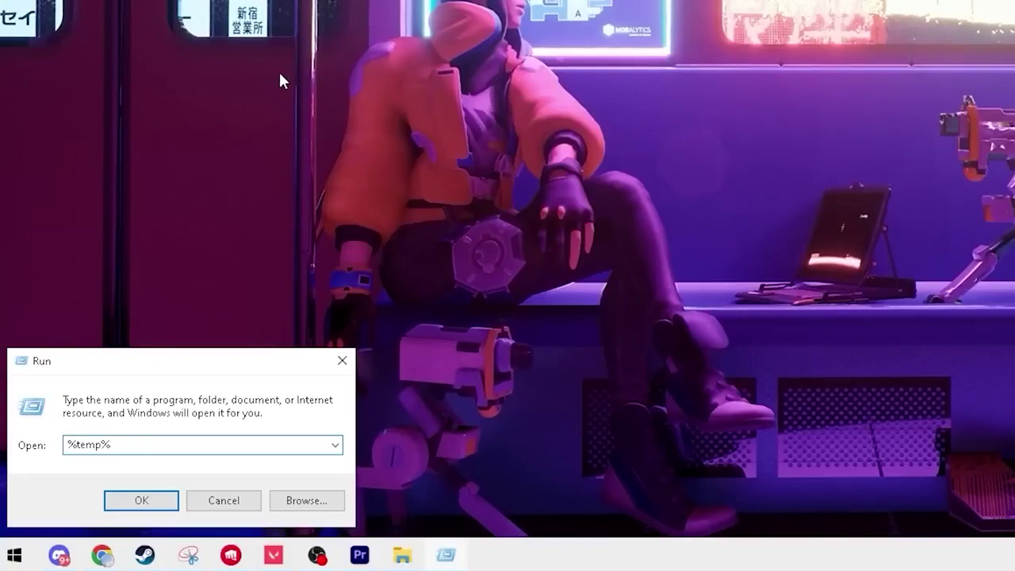
{"action": "left_click", "coordinate": [136, 498]}
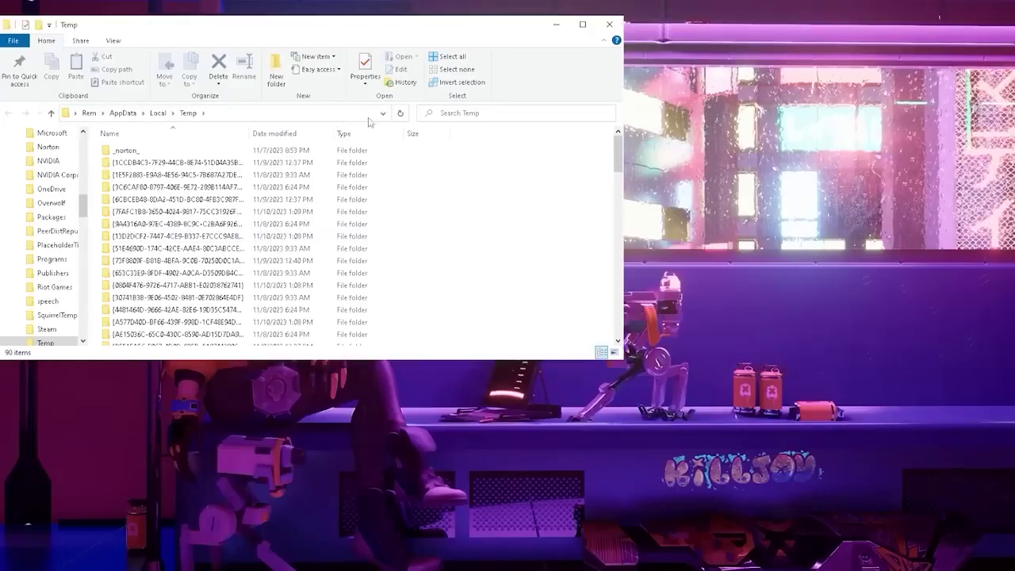
Step: Delete all items in the Temp folder, skipping the files and folders that are in use or missing
{"action": "mouse_move", "coordinate": [617, 162]}
{"action": "left_mouse_down"}
{"action": "mouse_move", "coordinate": [600, 330]}
{"action": "mouse_move", "coordinate": [602, 151]}
{"action": "left_mouse_up"}
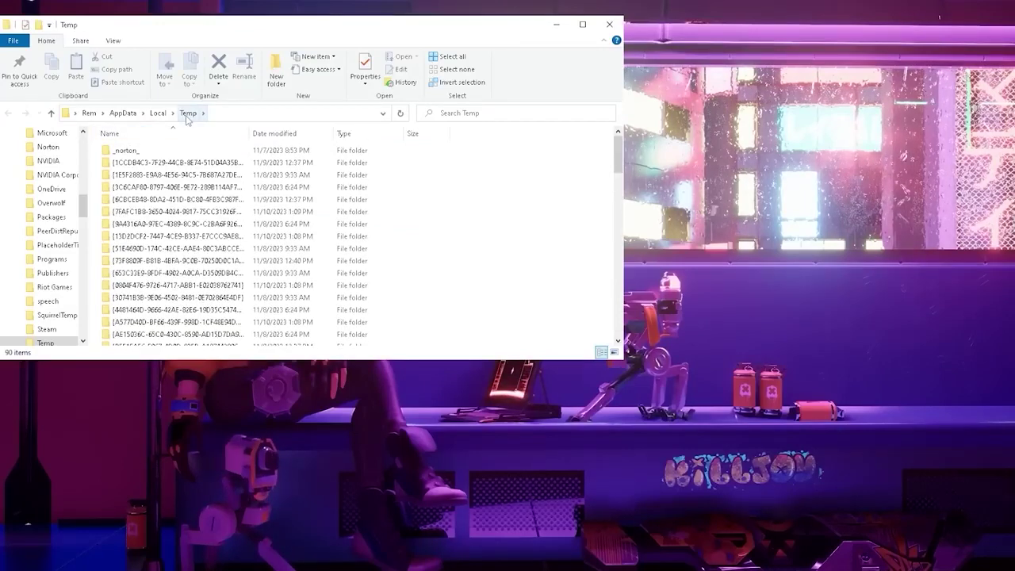
{"action": "left_click_drag", "start_coordinate": [615, 154], "coordinate": [139, 28]}
{"action": "key", "text": "Delete"}
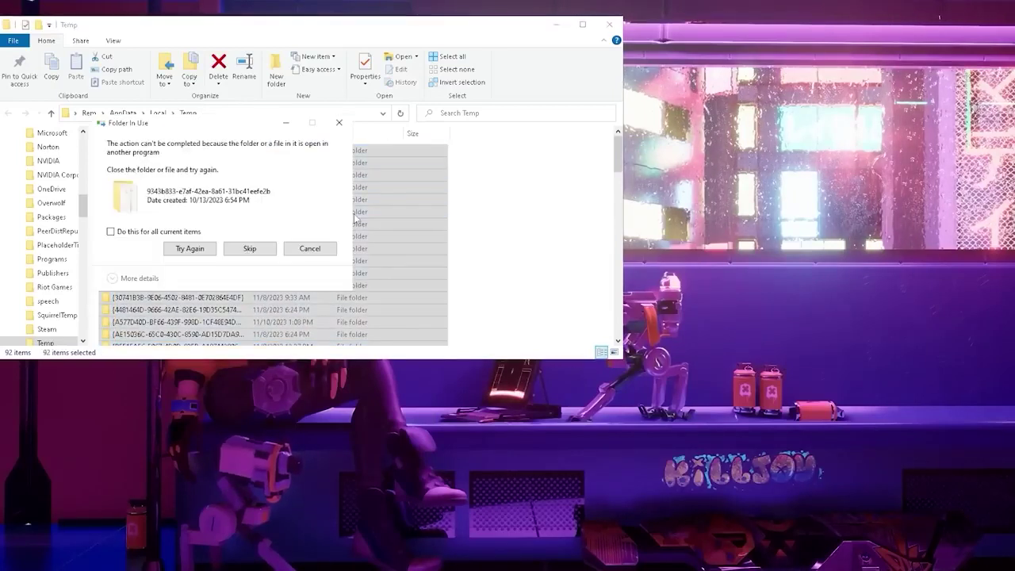
{"action": "left_click", "coordinate": [249, 251]}
{"action": "left_click", "coordinate": [252, 249]}
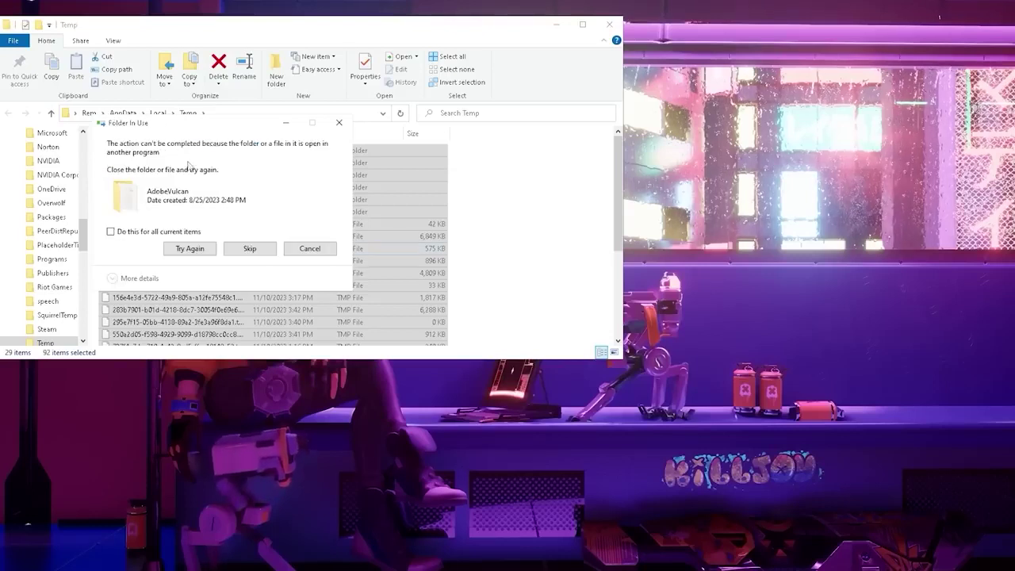
{"action": "left_click", "coordinate": [248, 248]}
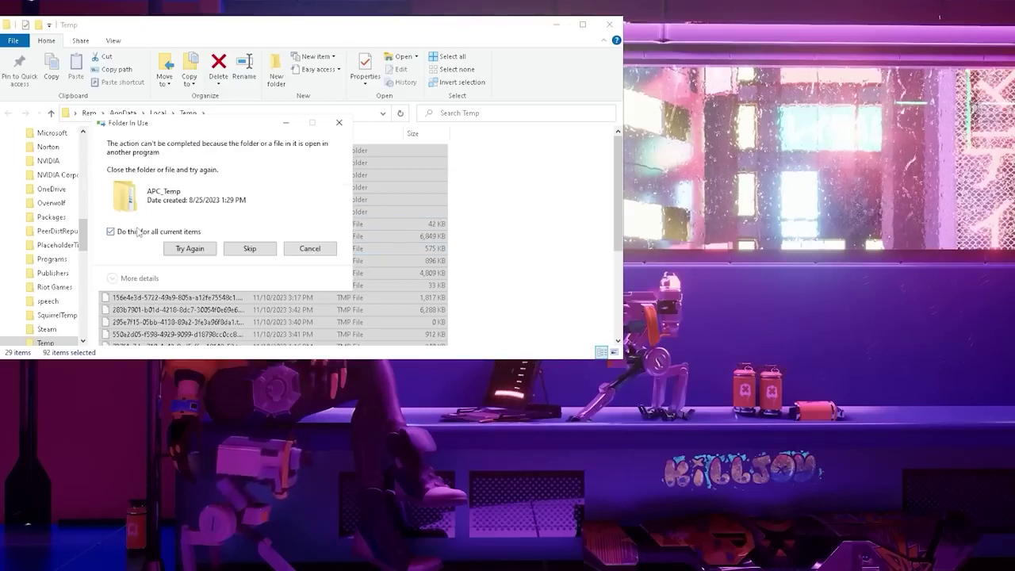
{"action": "left_click", "coordinate": [250, 250]}
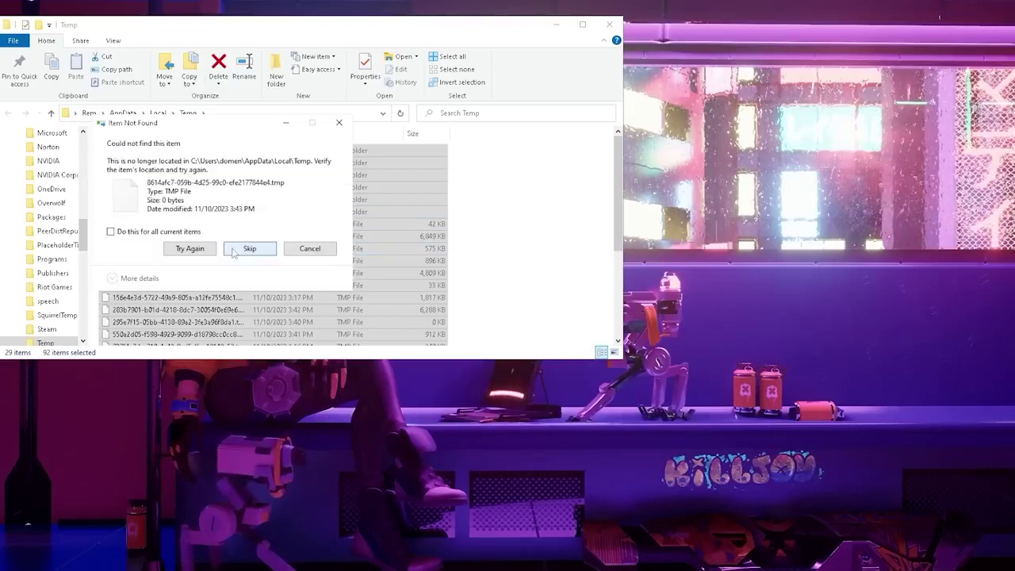
{"action": "left_click", "coordinate": [249, 248]}
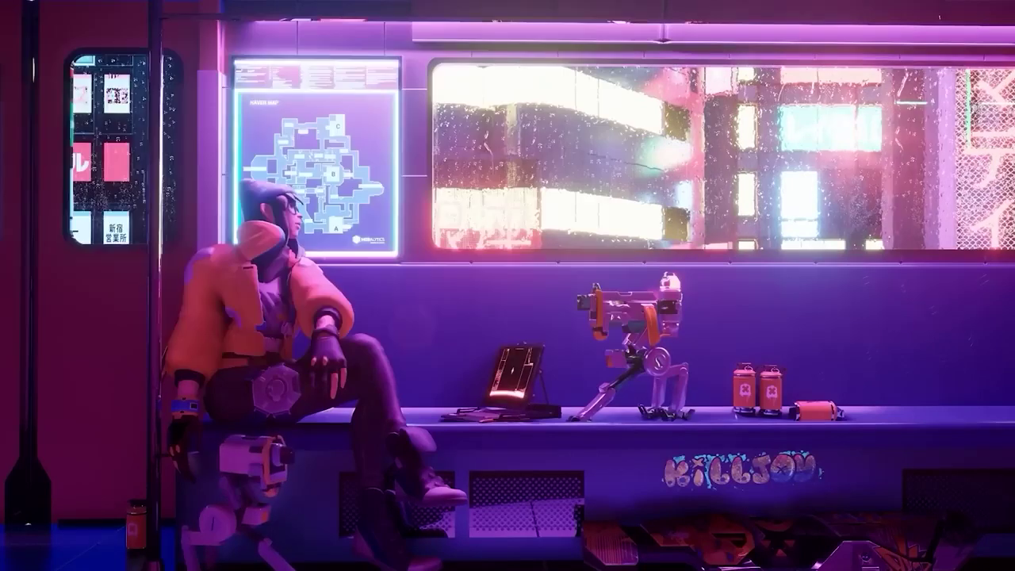
Step: Open the properties of Local Disk (C:) from This PC and start Disk Cleanup
{"action": "key", "text": "super"}
{"action": "type", "text": "rh"}
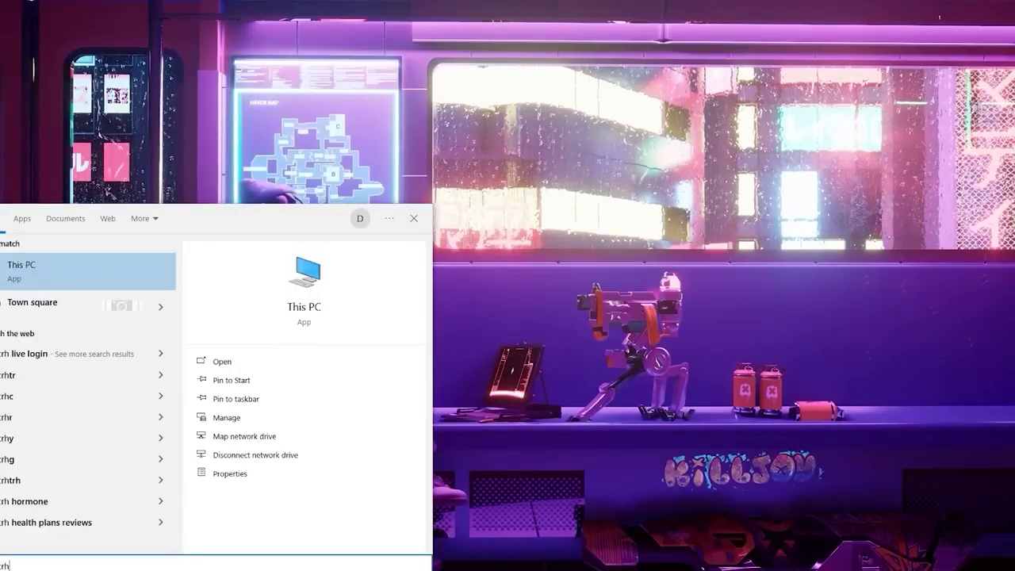
{"action": "left_click", "coordinate": [71, 269]}
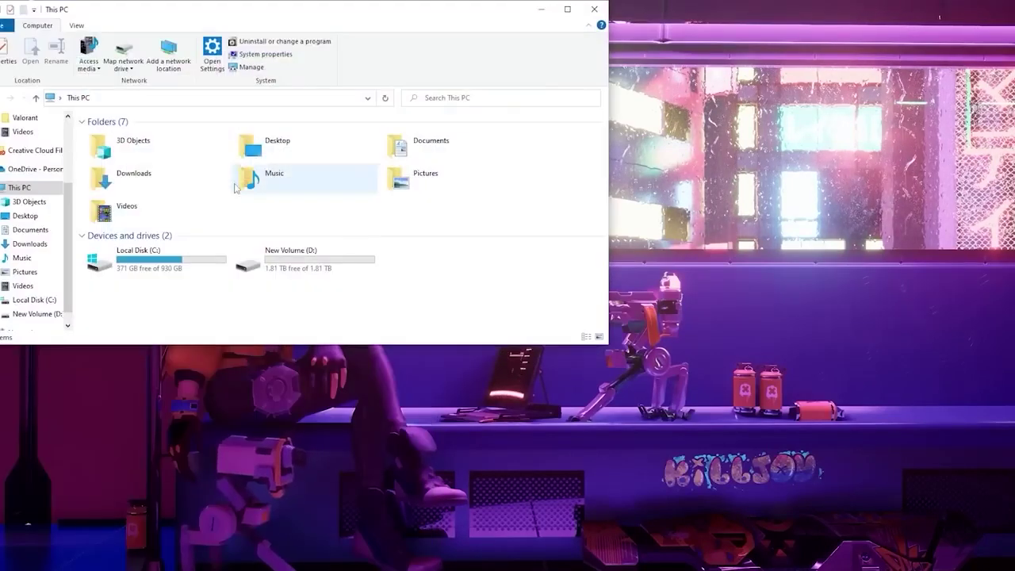
{"action": "left_click_drag", "start_coordinate": [230, 17], "coordinate": [393, 33]}
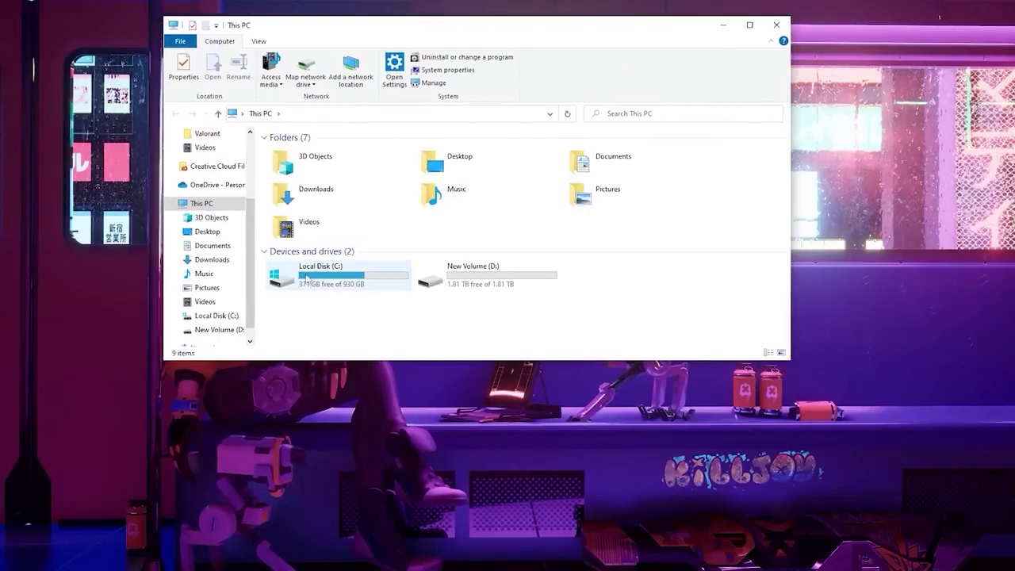
{"action": "right_click", "coordinate": [324, 276]}
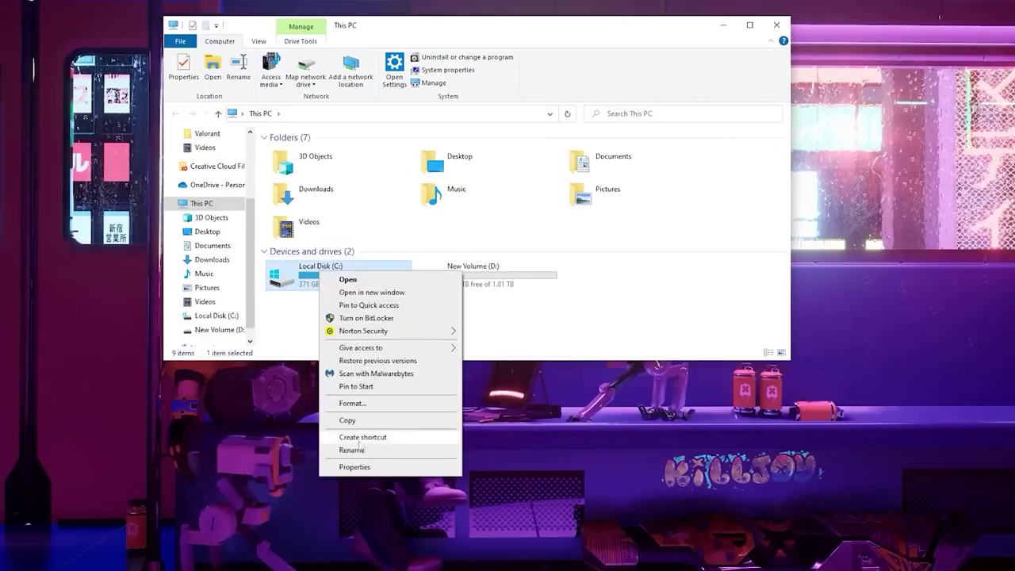
{"action": "left_click", "coordinate": [372, 468]}
{"action": "left_click_drag", "start_coordinate": [452, 290], "coordinate": [444, 221]}
{"action": "left_click", "coordinate": [485, 401]}
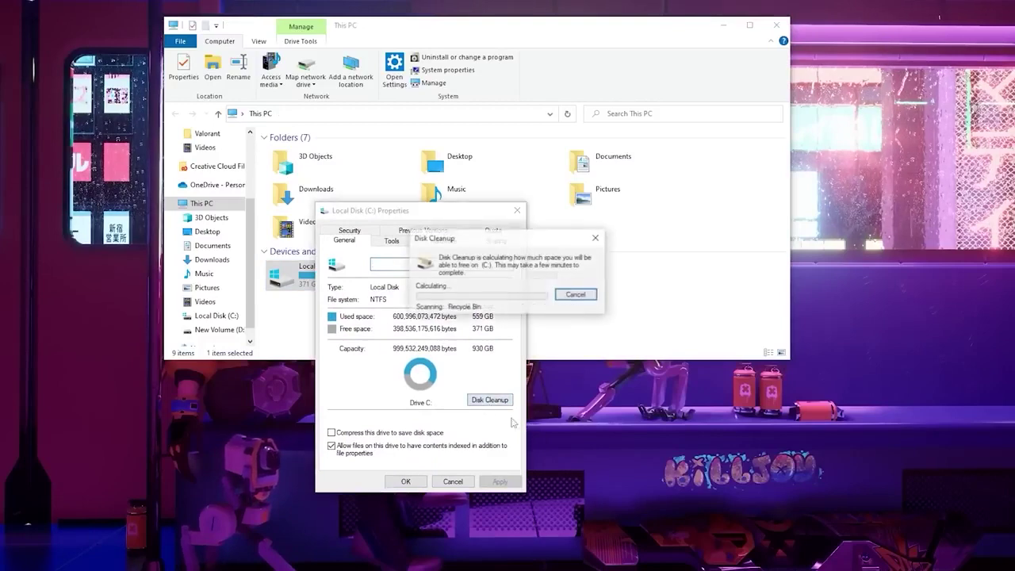
Step: Select all the listed file categories for deletion in Disk Cleanup for C: and clean up the system files
{"action": "left_click_drag", "start_coordinate": [100, 67], "coordinate": [411, 89]}
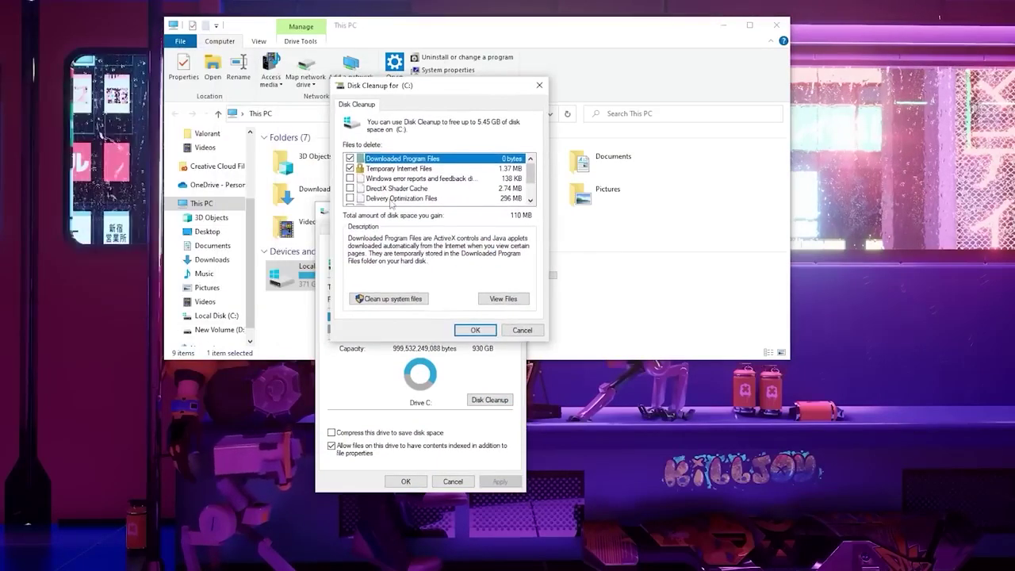
{"action": "mouse_move", "coordinate": [532, 176]}
{"action": "left_mouse_down"}
{"action": "mouse_move", "coordinate": [531, 197]}
{"action": "mouse_move", "coordinate": [531, 171]}
{"action": "left_mouse_up"}
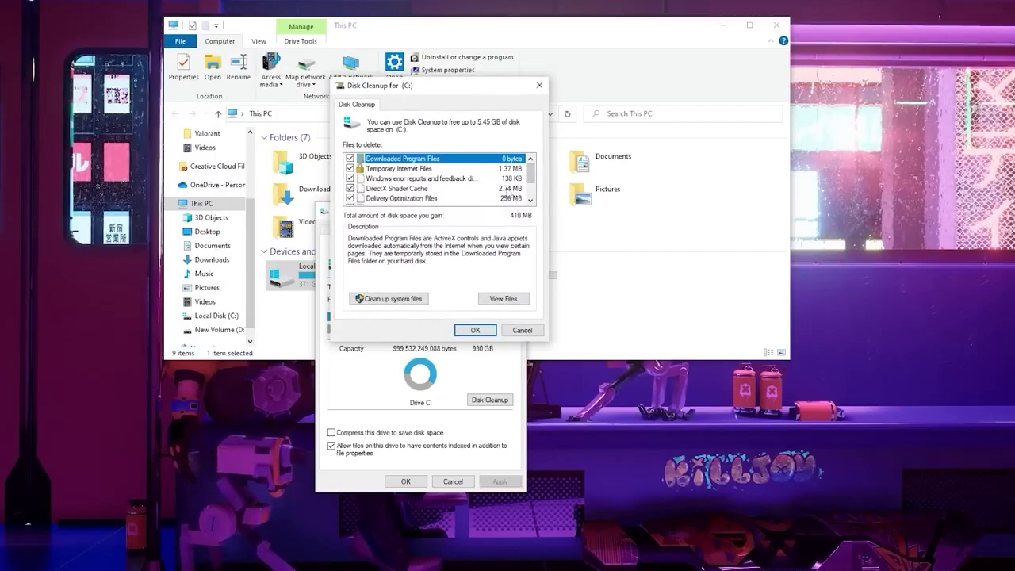
{"action": "scroll", "coordinate": [507, 189], "scroll_direction": "down", "scroll_amount": 1}
{"action": "left_click", "coordinate": [476, 178]}
{"action": "left_click", "coordinate": [393, 299]}
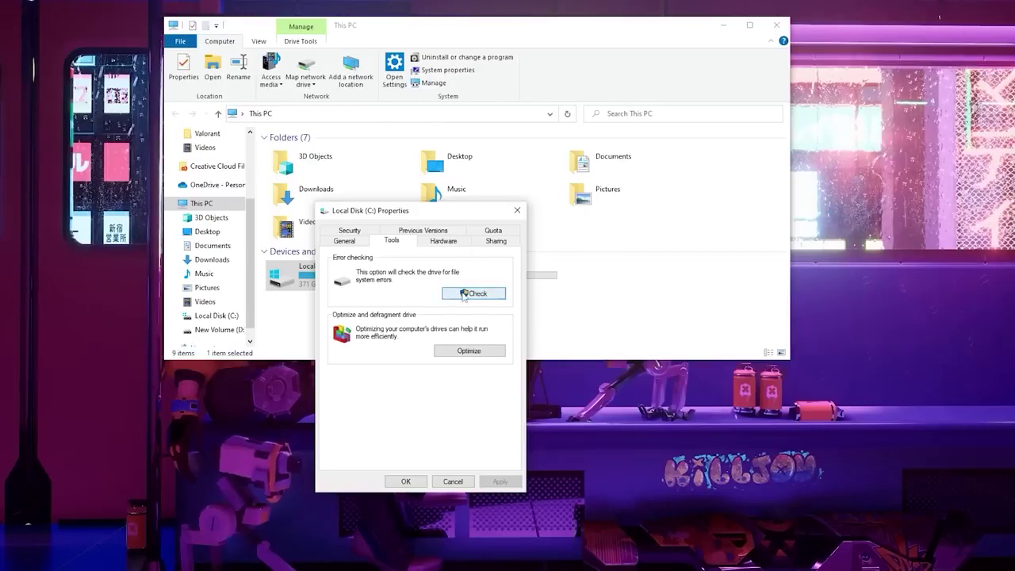
Step: Scan drive C: for file system errors and close the error-checking report
{"action": "left_click", "coordinate": [464, 294]}
{"action": "left_click", "coordinate": [476, 270]}
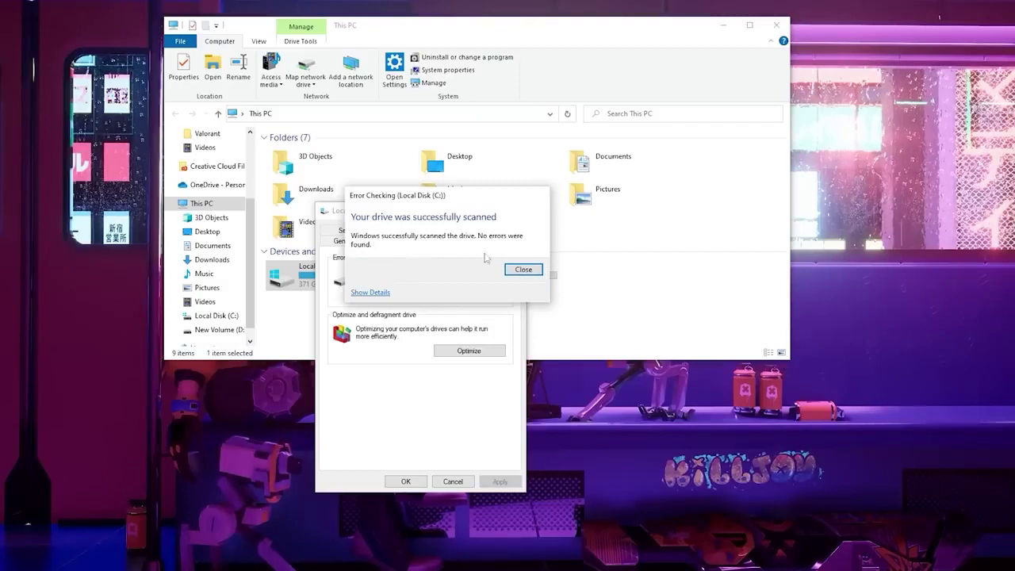
{"action": "left_click", "coordinate": [519, 269]}
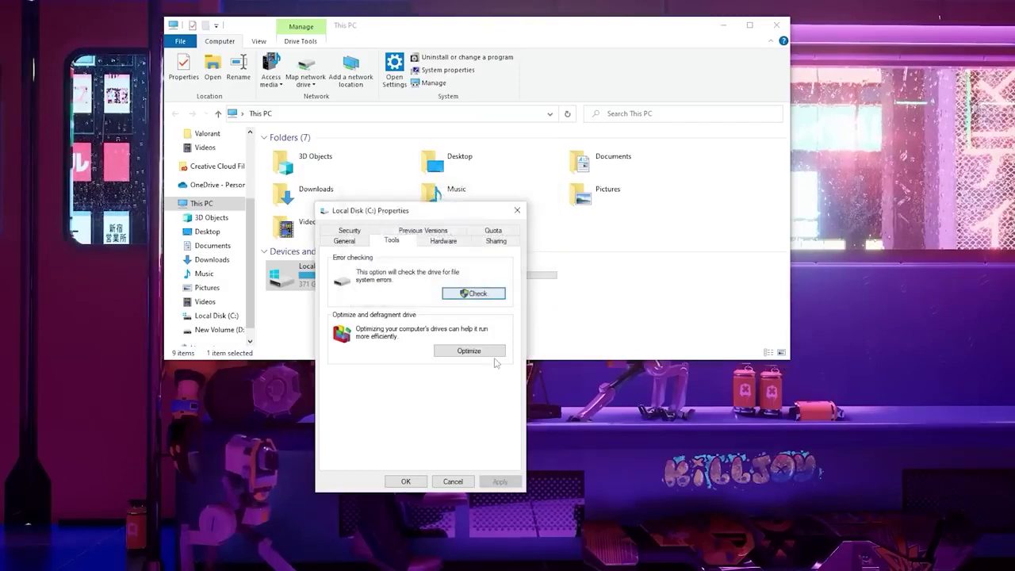
Step: Optimize the C: drive in Optimize Drives and select New Volume (D:)
{"action": "left_click", "coordinate": [491, 354]}
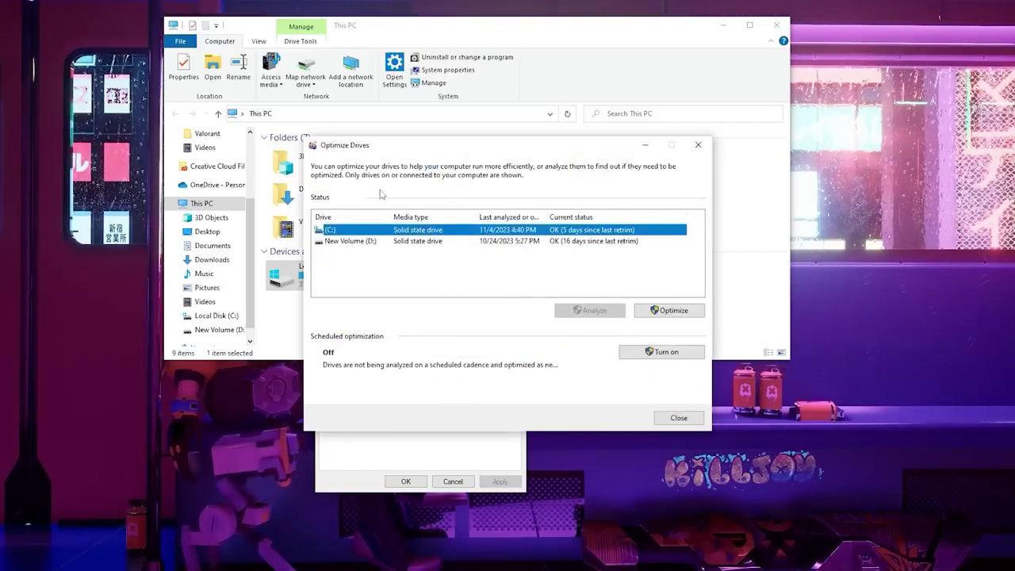
{"action": "left_click", "coordinate": [413, 241]}
{"action": "left_click", "coordinate": [411, 231]}
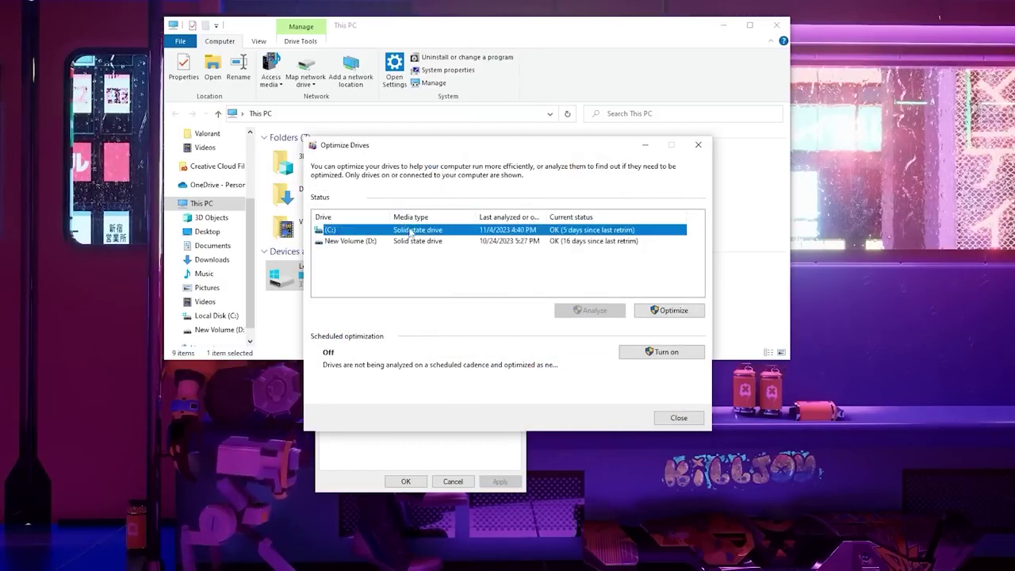
{"action": "left_click", "coordinate": [656, 312]}
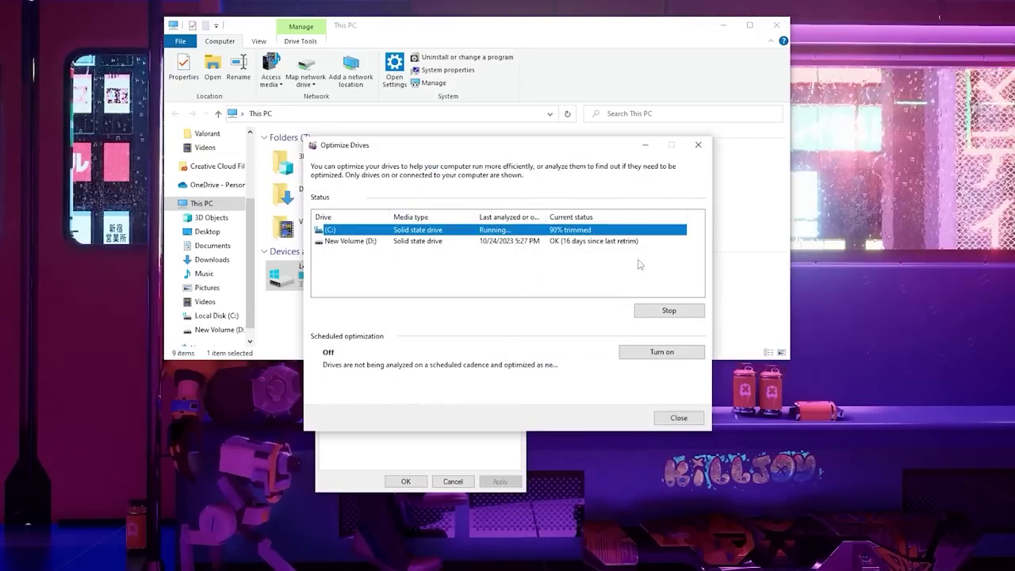
{"action": "left_click", "coordinate": [529, 242]}
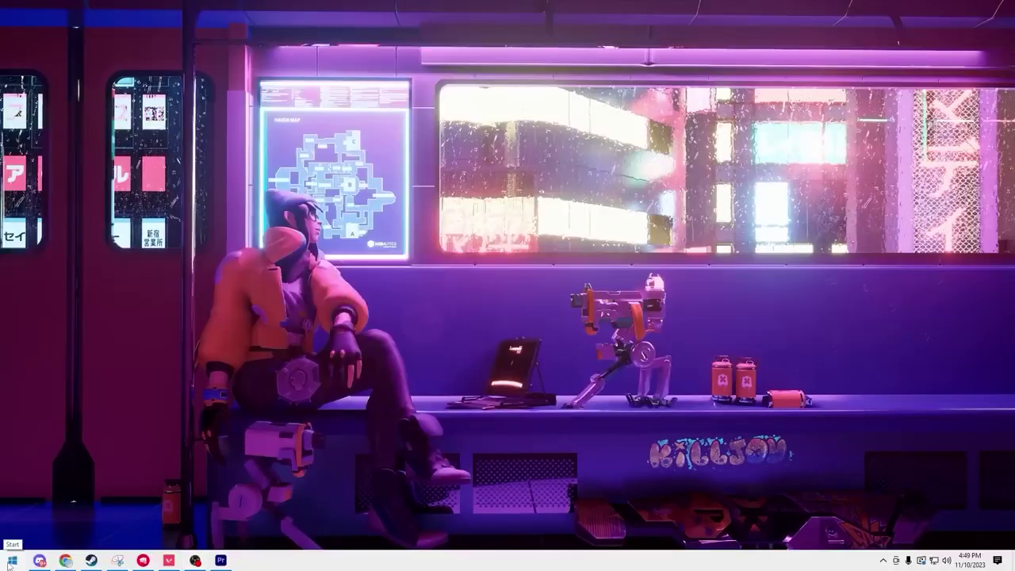
Step: Open GeForce Experience and download the available GeForce Game Ready Driver, version 546.01
{"action": "key", "text": "super"}
{"action": "type", "text": "ge"}
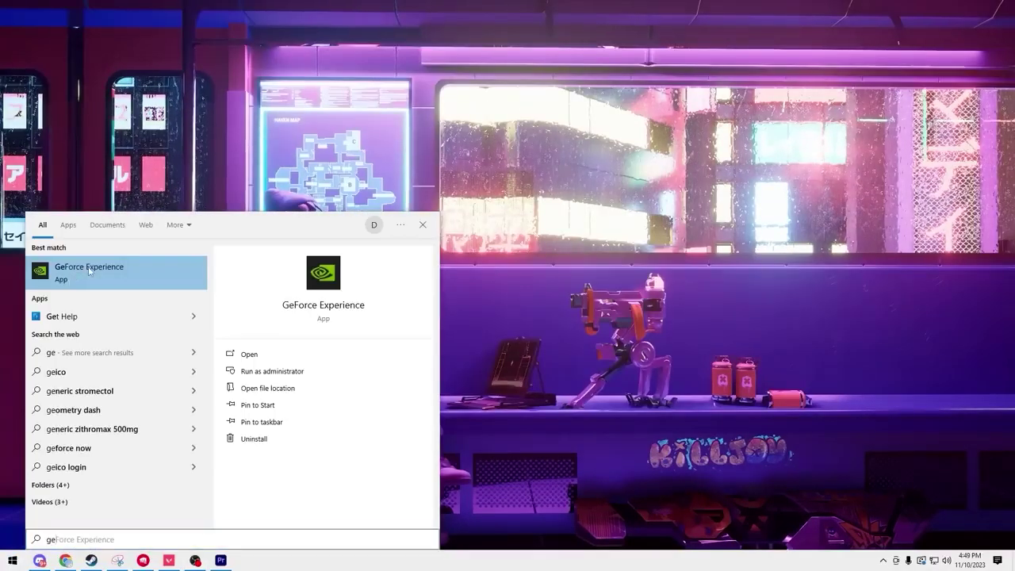
{"action": "left_click", "coordinate": [89, 271]}
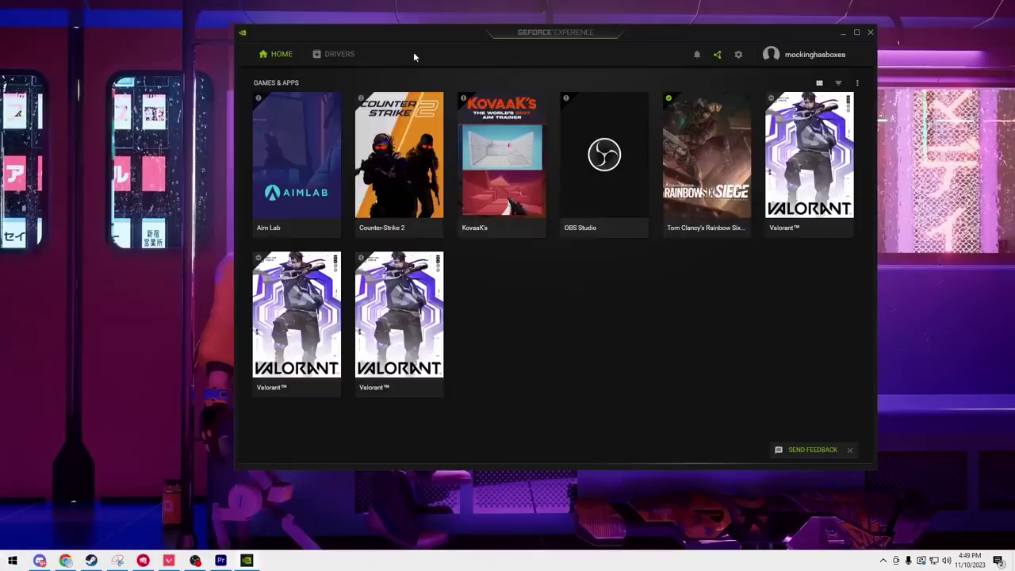
{"action": "left_click", "coordinate": [328, 56]}
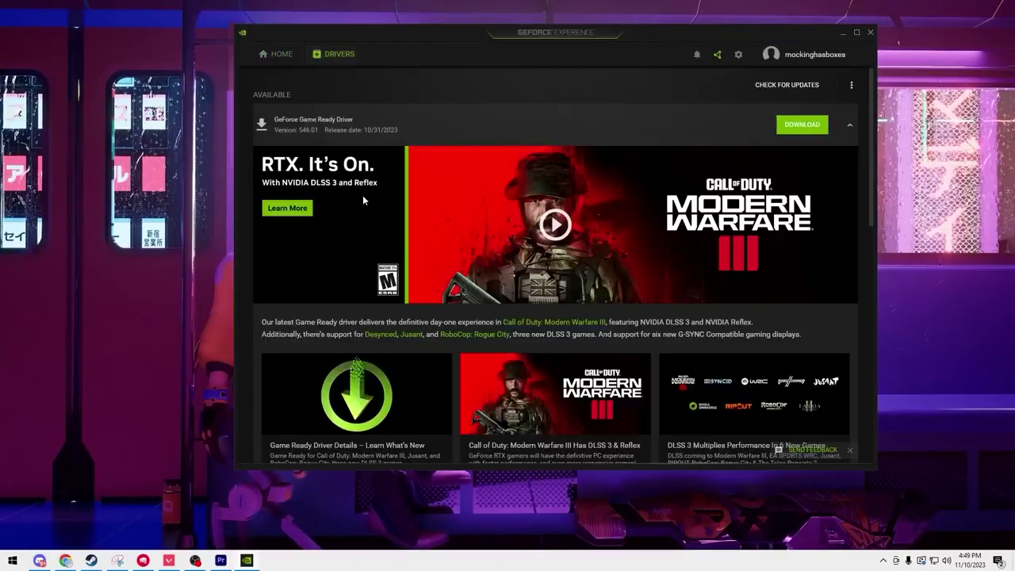
{"action": "left_click", "coordinate": [802, 127]}
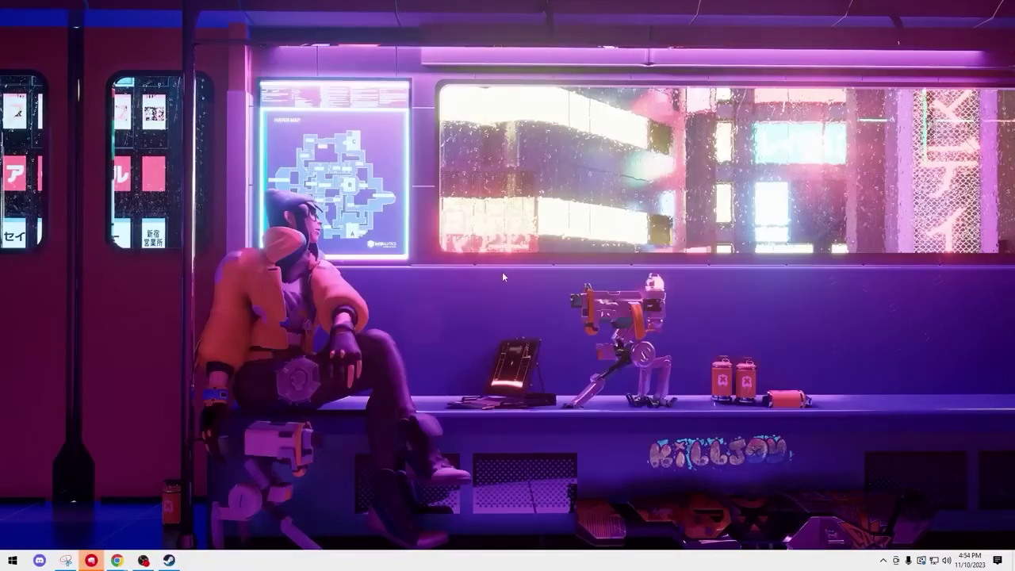
Step: Open the NVIDIA Control Panel from the desktop and go to Manage 3D settings
{"action": "right_click", "coordinate": [502, 276]}
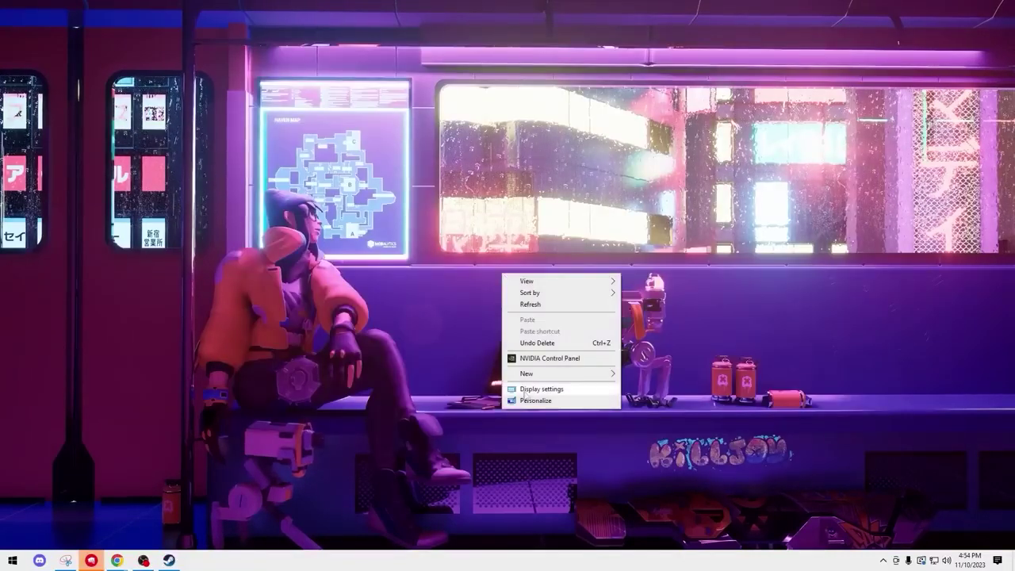
{"action": "left_click", "coordinate": [546, 358]}
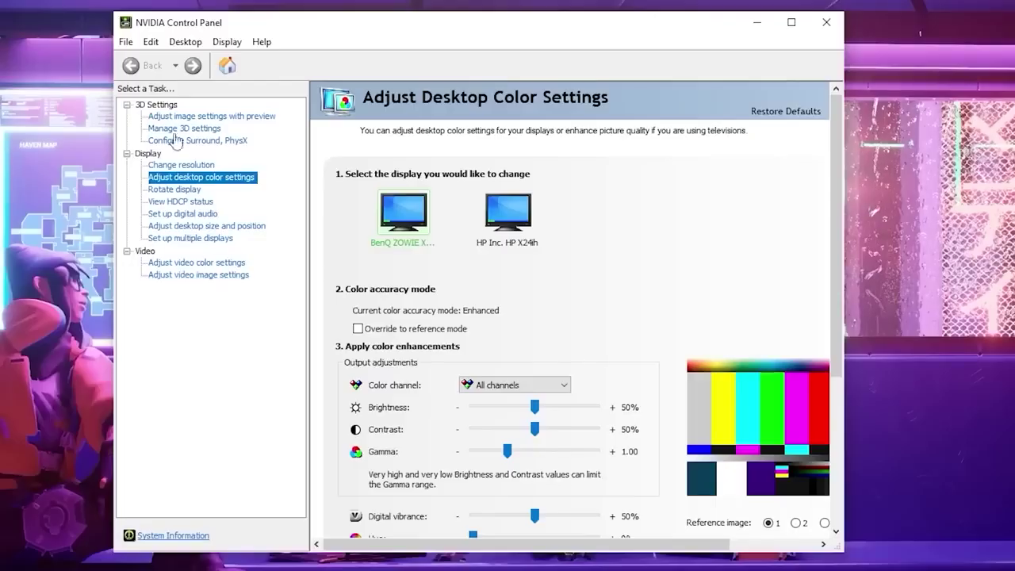
{"action": "left_click", "coordinate": [189, 129]}
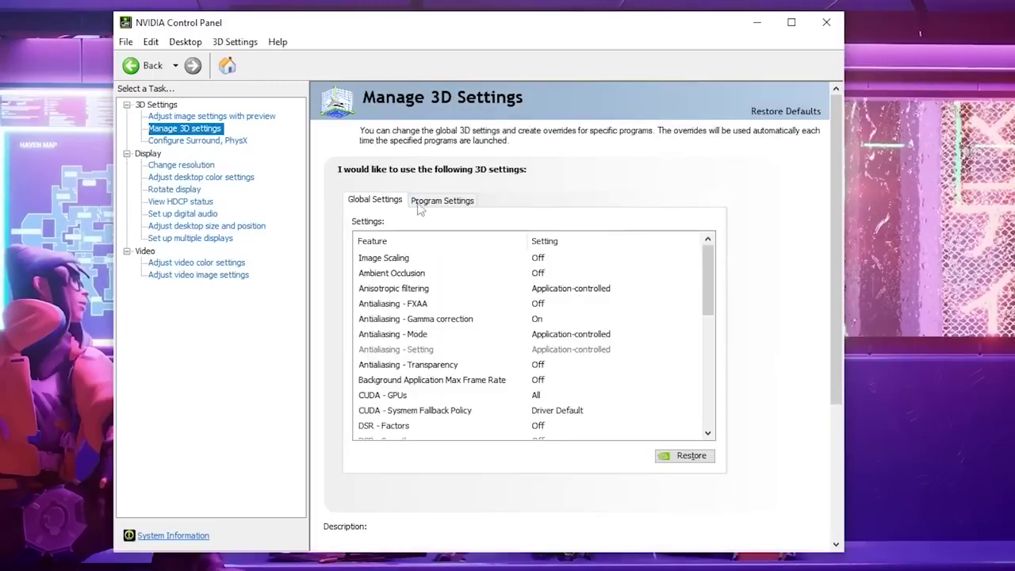
Step: Turn on Image Scaling in the global 3D settings, using the On (GPU Scaling & Sharpening) option
{"action": "mouse_move", "coordinate": [429, 262]}
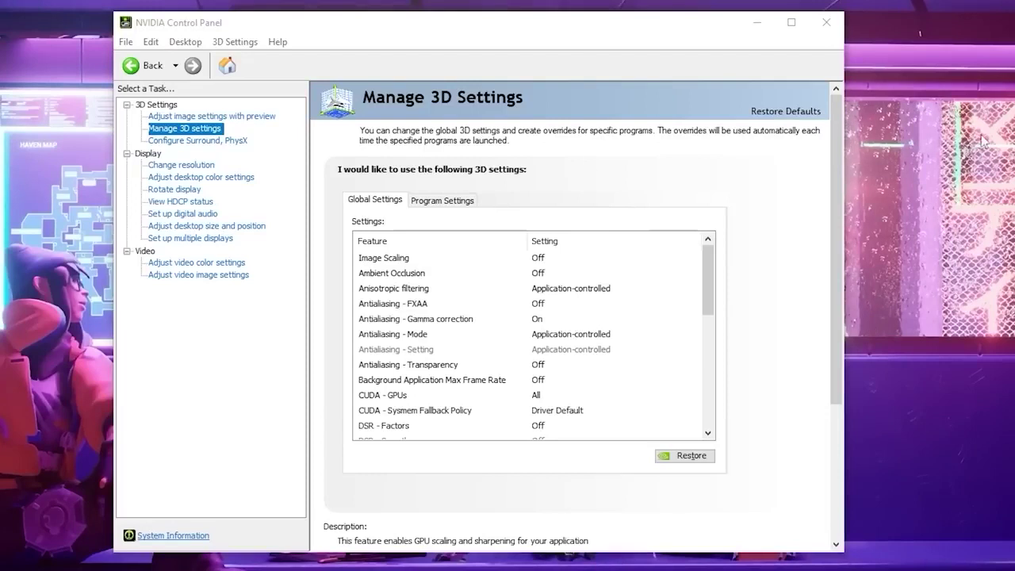
{"action": "left_click", "coordinate": [559, 259]}
{"action": "left_click", "coordinate": [569, 258]}
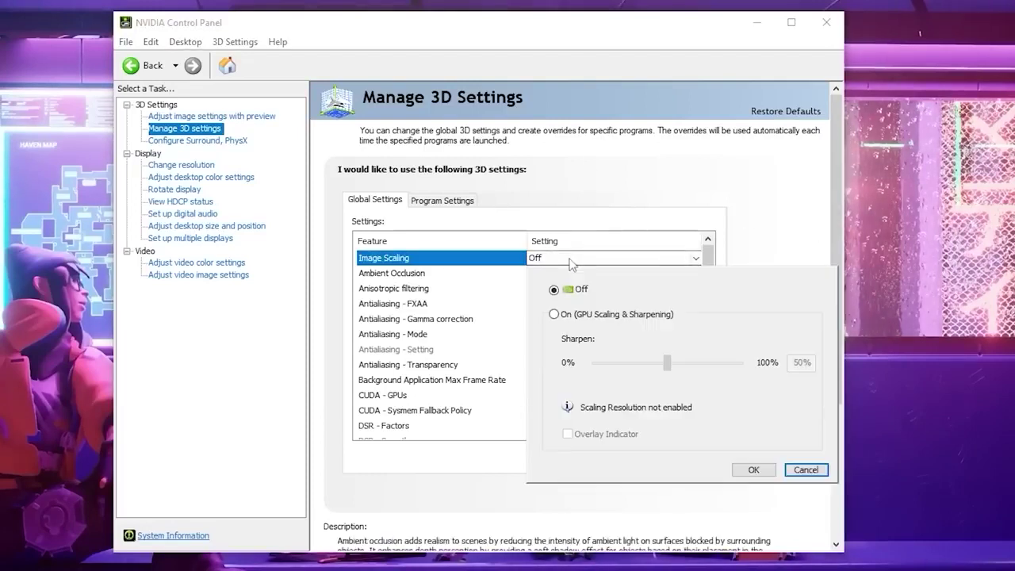
{"action": "left_click", "coordinate": [553, 314]}
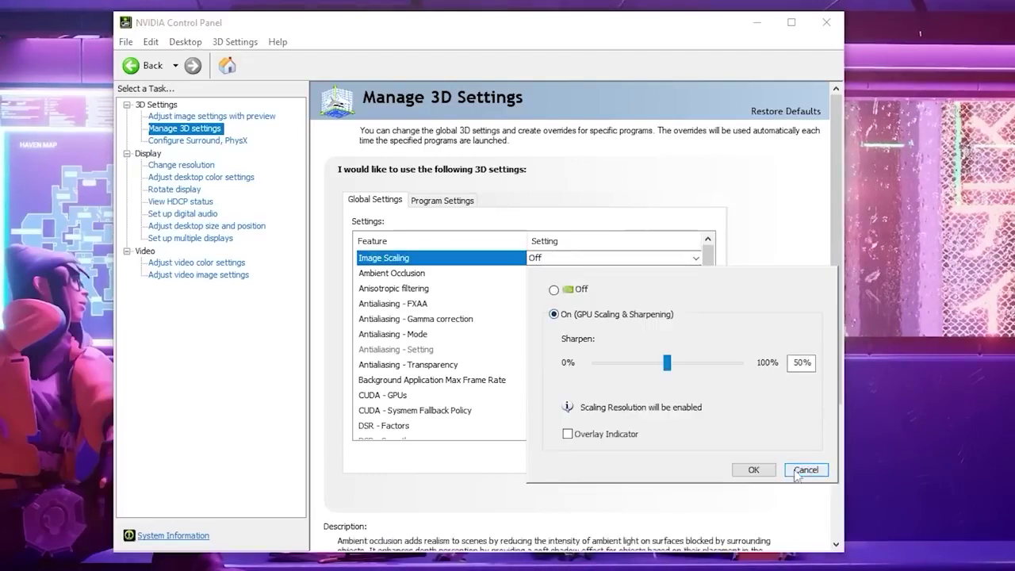
{"action": "left_click", "coordinate": [762, 473]}
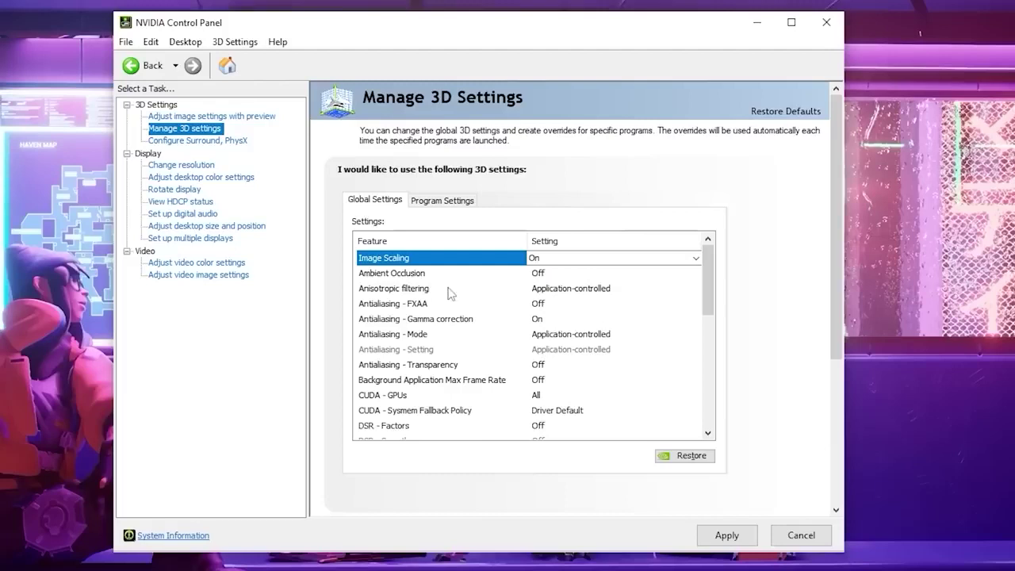
Step: Set both Ambient Occlusion and Anisotropic filtering to Off in the global 3D settings
{"action": "left_click", "coordinate": [546, 273]}
{"action": "left_click", "coordinate": [554, 274]}
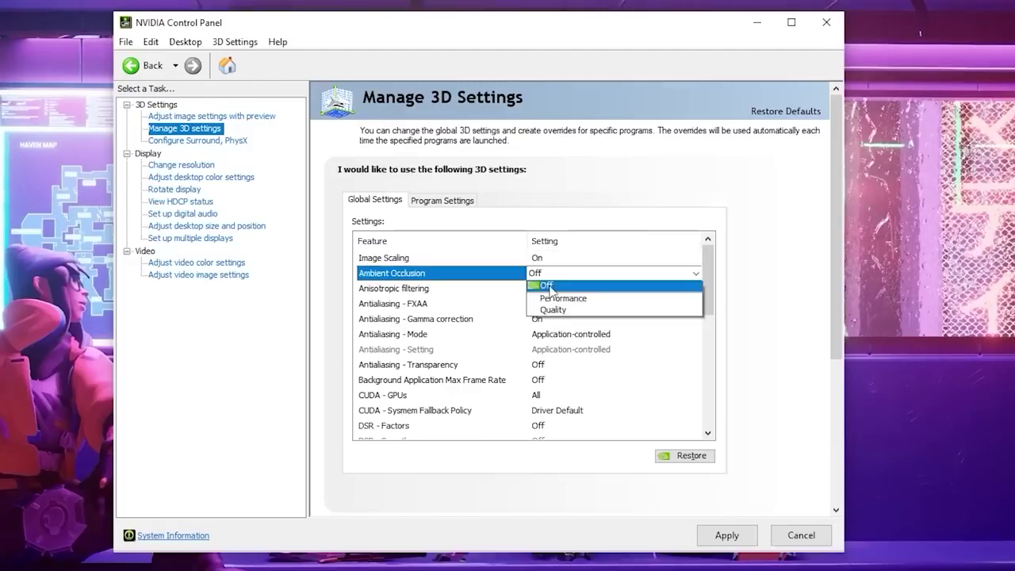
{"action": "left_click", "coordinate": [543, 285]}
{"action": "left_click", "coordinate": [569, 289]}
{"action": "left_click", "coordinate": [585, 290]}
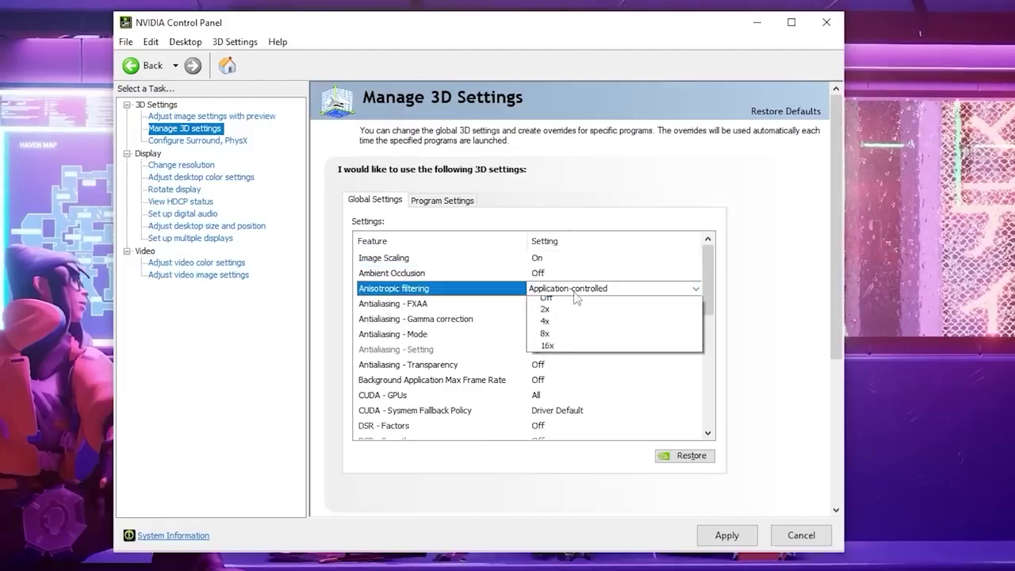
{"action": "left_click", "coordinate": [559, 317]}
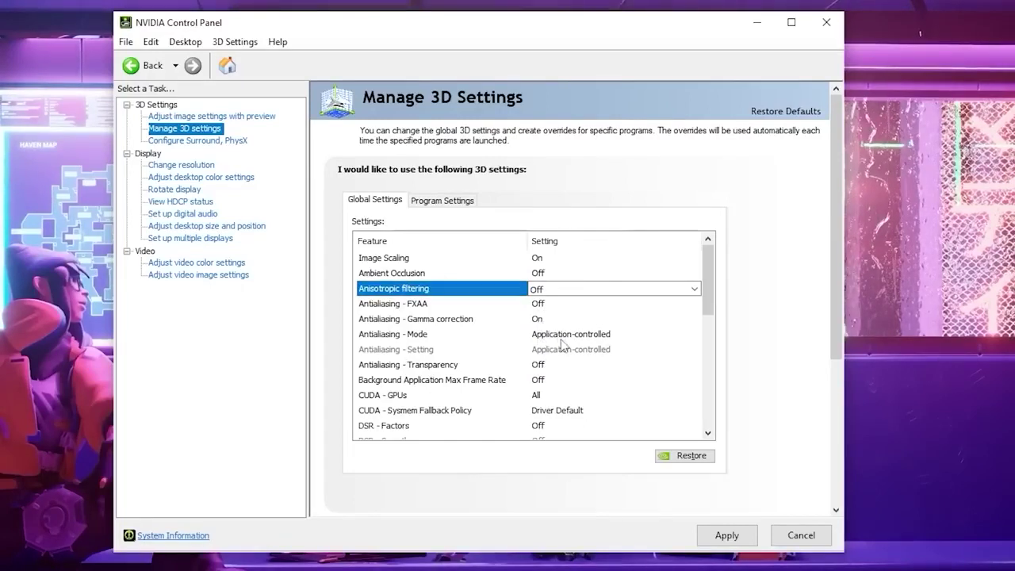
Step: Set Antialiasing - Mode to Off in the global 3D settings
{"action": "left_click", "coordinate": [559, 336]}
{"action": "left_click", "coordinate": [560, 336]}
{"action": "left_click", "coordinate": [557, 362]}
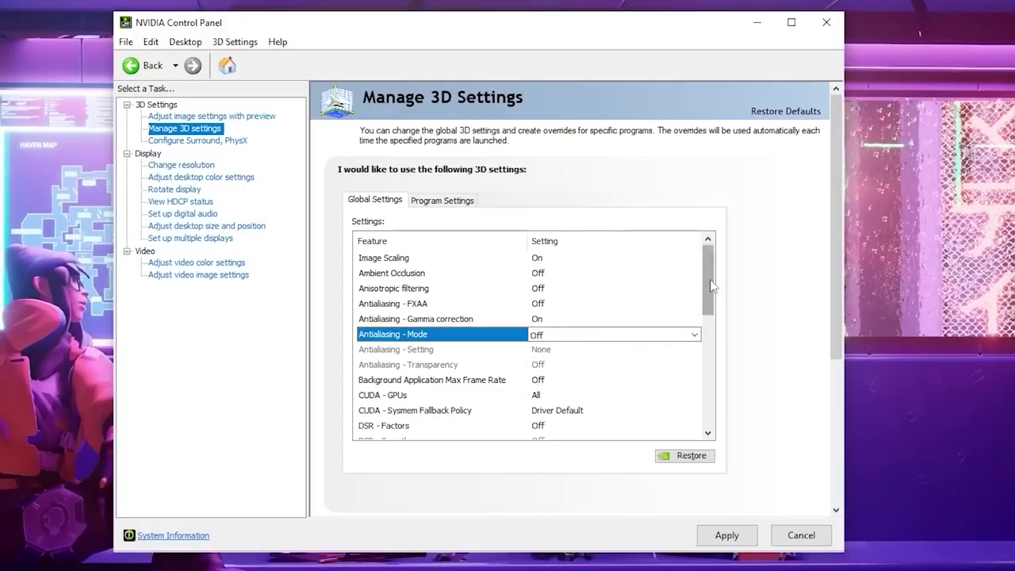
Step: Set Low Latency Mode to Ultra in the global 3D settings
{"action": "scroll", "coordinate": [537, 383], "scroll_direction": "down", "scroll_amount": 1}
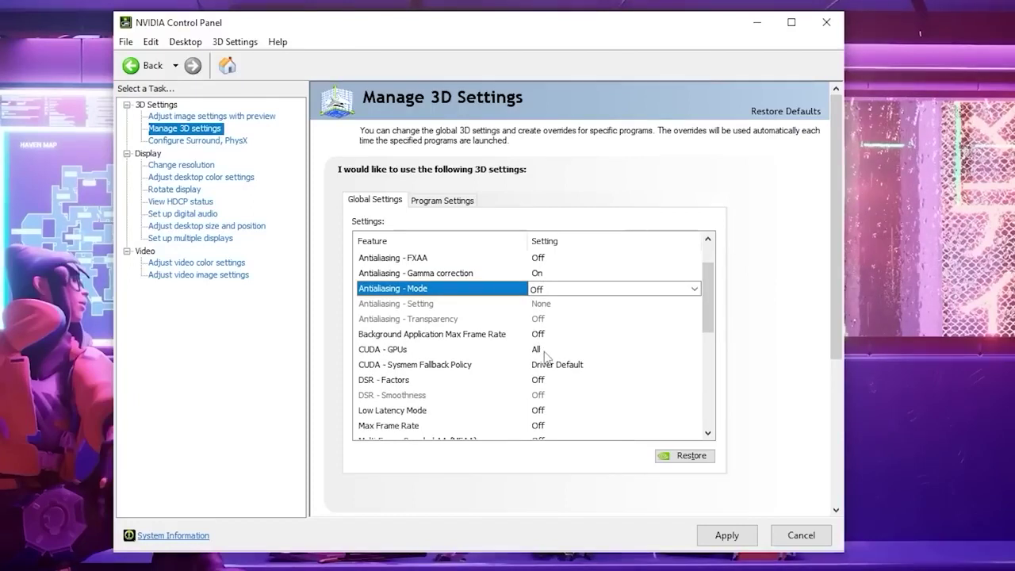
{"action": "left_click", "coordinate": [537, 369]}
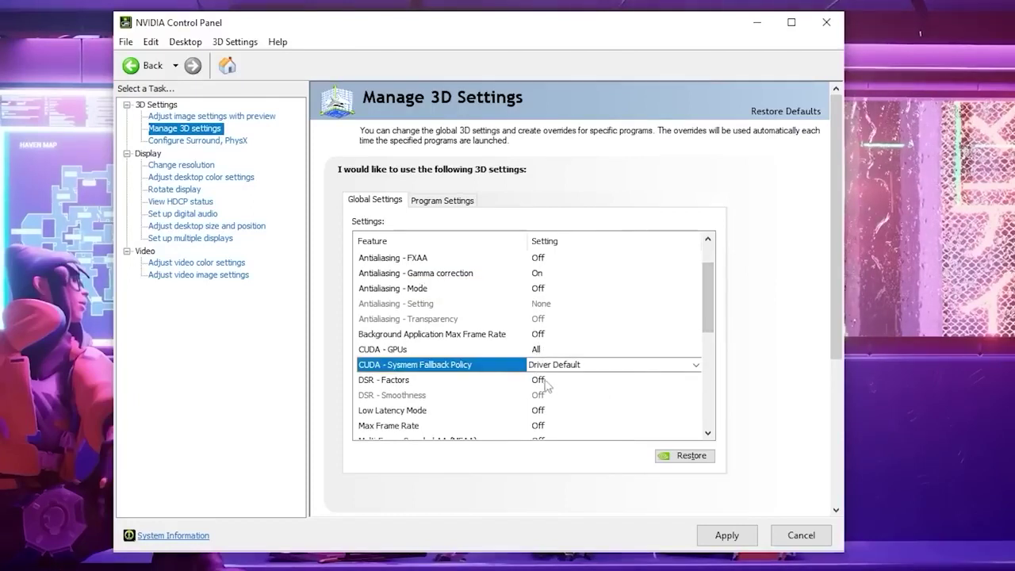
{"action": "left_click_drag", "start_coordinate": [708, 305], "coordinate": [707, 317]}
{"action": "left_click", "coordinate": [537, 351]}
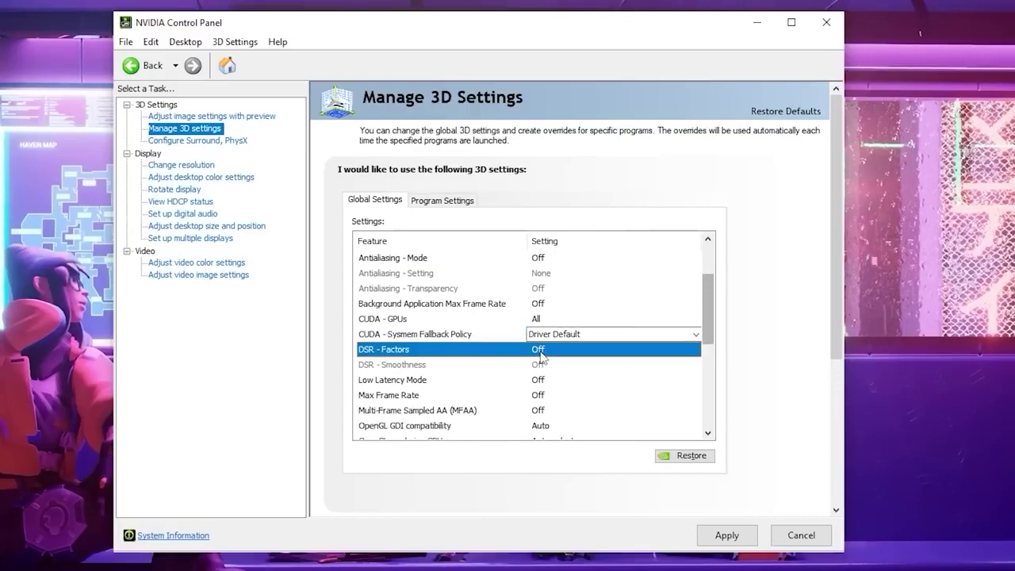
{"action": "left_click", "coordinate": [536, 382]}
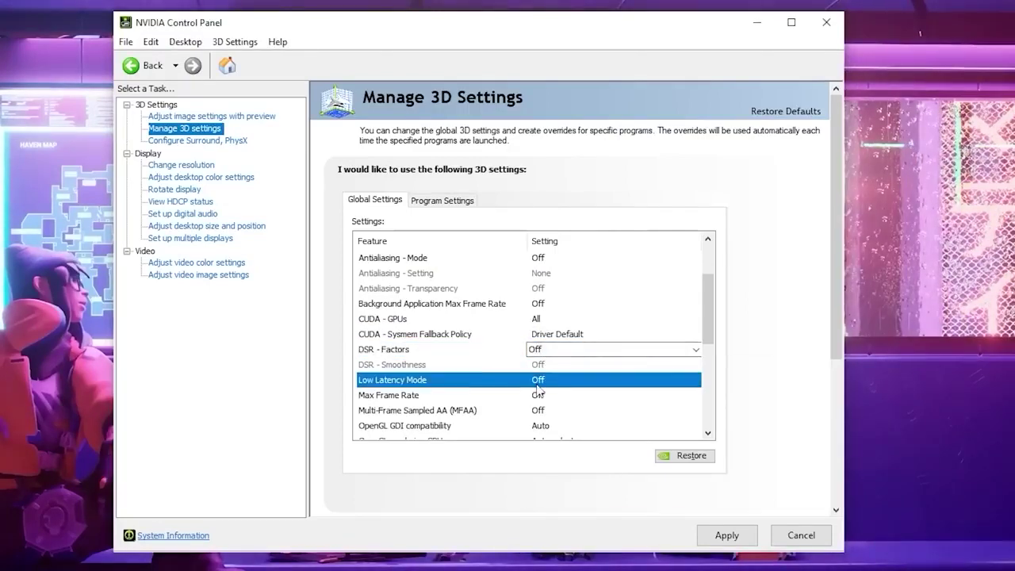
{"action": "left_click", "coordinate": [547, 382]}
{"action": "left_click", "coordinate": [562, 421]}
Step: Choose Off for Multi-Frame Sampled AA (MFAA) and Auto for OpenGL GDI compatibility
{"action": "left_click_drag", "start_coordinate": [706, 294], "coordinate": [704, 332]}
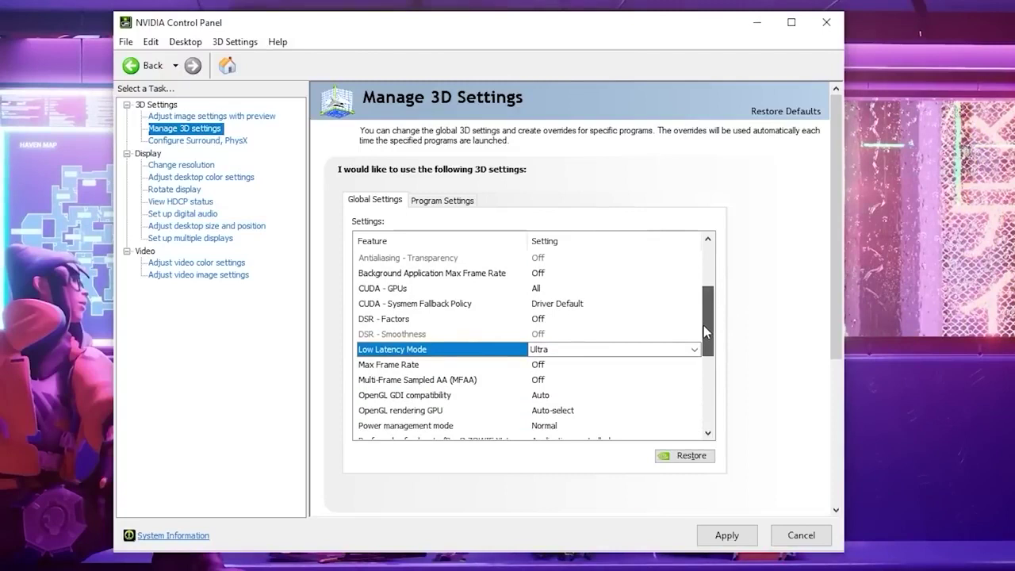
{"action": "left_click", "coordinate": [544, 383]}
{"action": "left_click", "coordinate": [544, 383]}
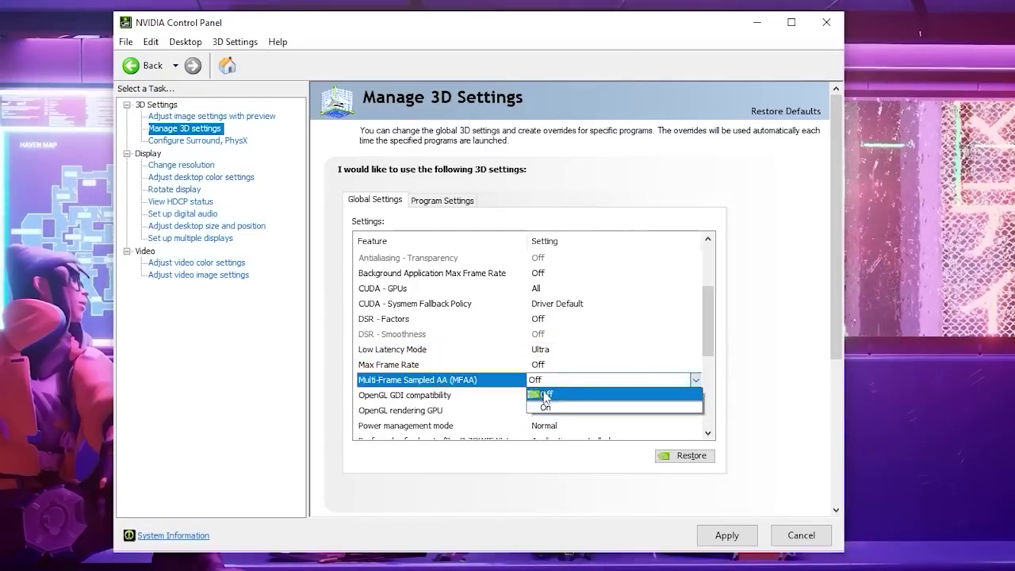
{"action": "left_click", "coordinate": [544, 396]}
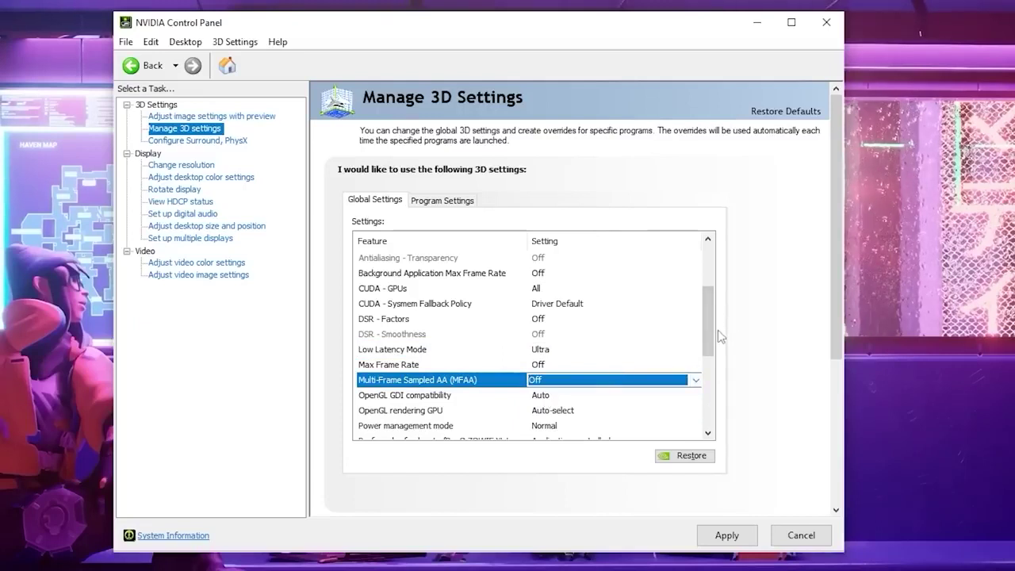
{"action": "left_click", "coordinate": [551, 395]}
{"action": "left_click", "coordinate": [552, 396]}
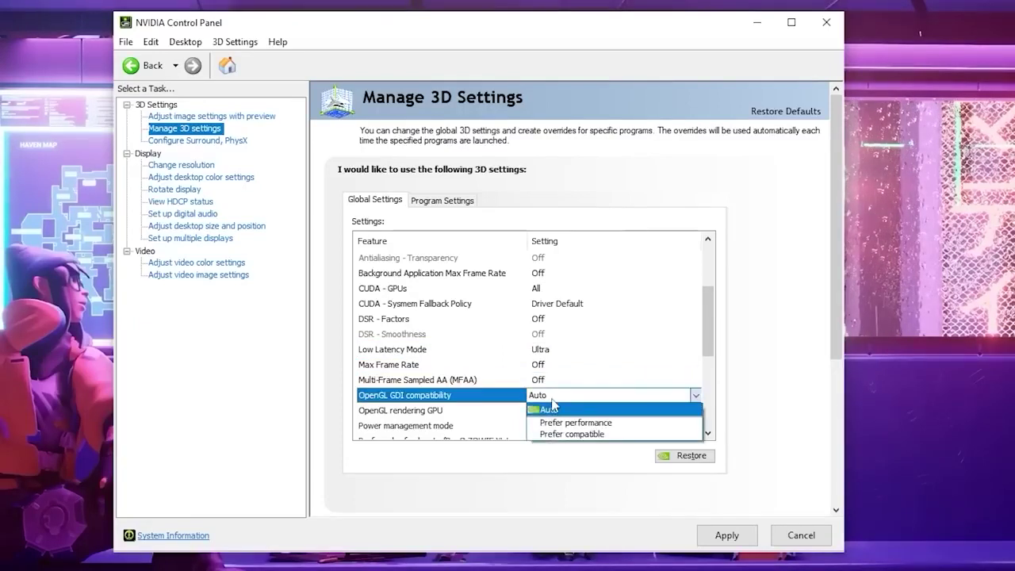
{"action": "left_click", "coordinate": [561, 410]}
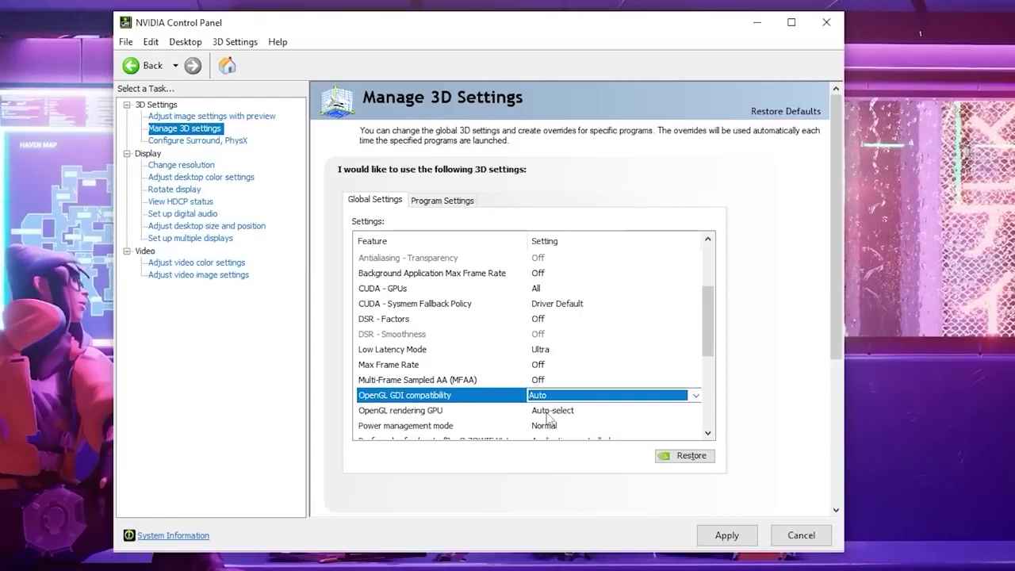
Step: Set OpenGL rendering GPU to NVIDIA GeForce RTX 4070 Ti and Power management mode to Prefer maximum performance
{"action": "left_click", "coordinate": [553, 410]}
{"action": "left_click", "coordinate": [553, 410]}
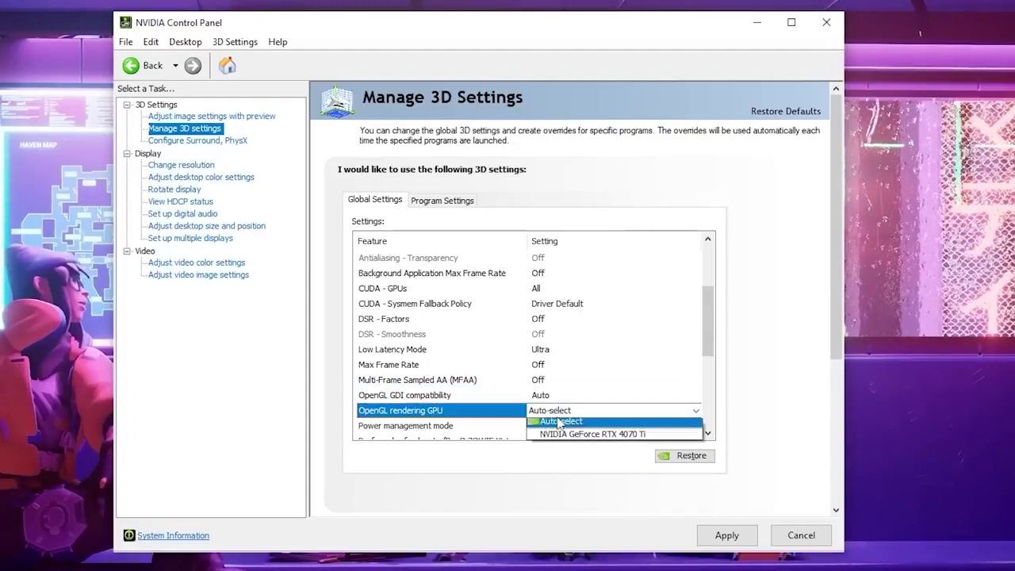
{"action": "left_click", "coordinate": [571, 434]}
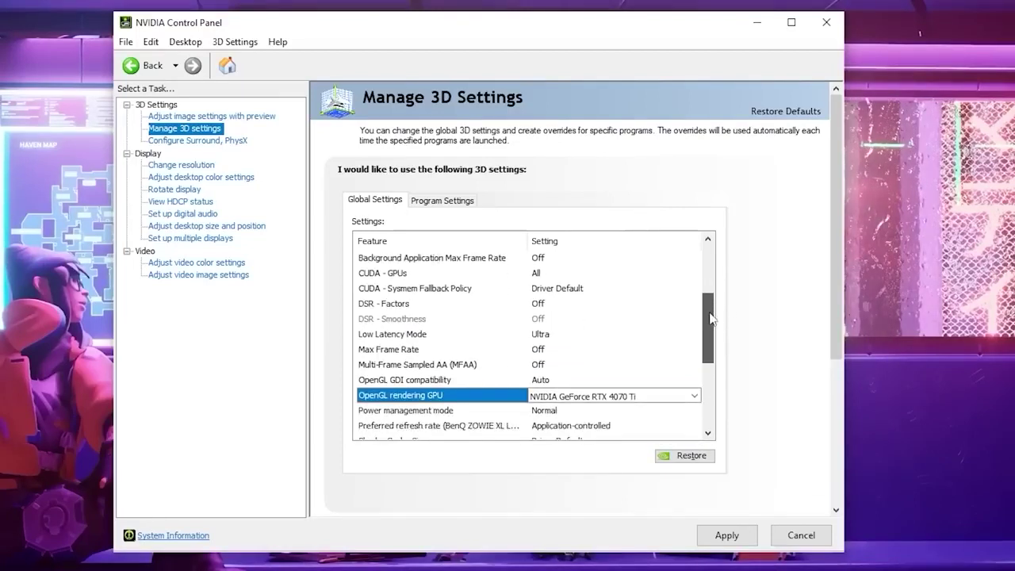
{"action": "scroll", "coordinate": [544, 373], "scroll_direction": "down", "scroll_amount": 2}
{"action": "left_click", "coordinate": [543, 364]}
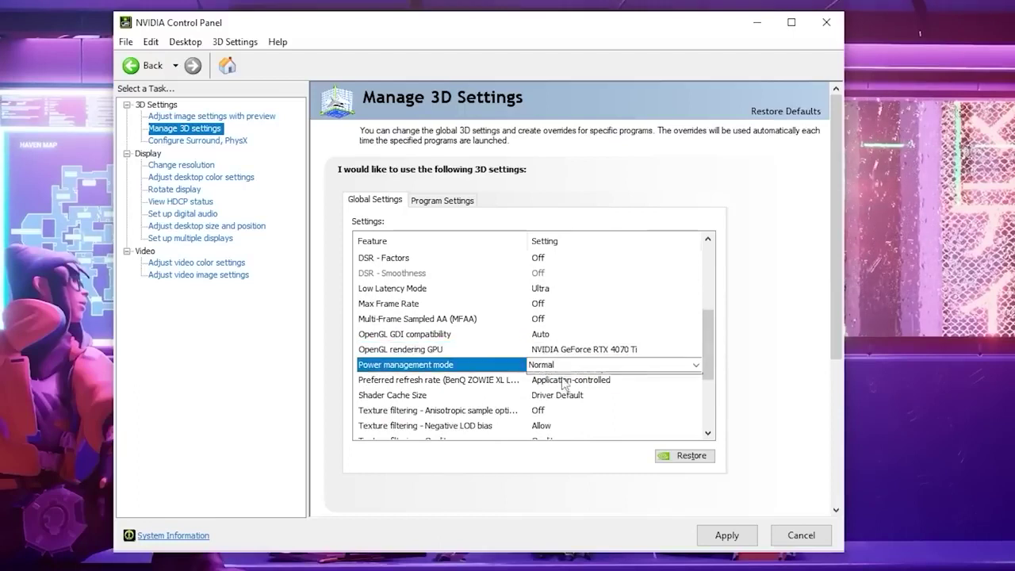
{"action": "left_click", "coordinate": [547, 365]}
{"action": "left_click", "coordinate": [598, 392]}
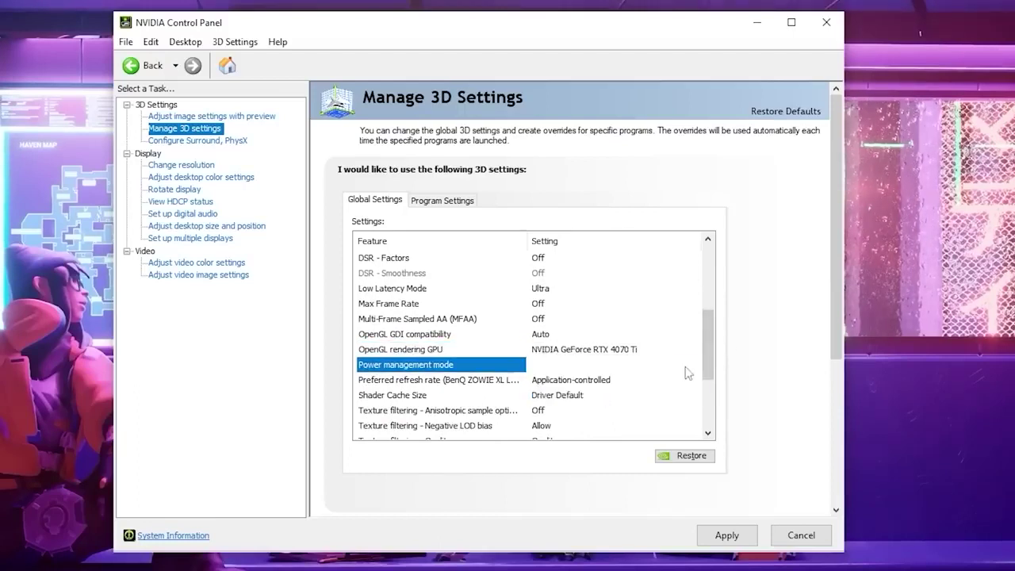
Step: Set the Preferred refresh rate for the BenQ ZOWIE monitor to Highest available
{"action": "scroll", "coordinate": [704, 325], "scroll_direction": "down", "scroll_amount": 3}
{"action": "scroll", "coordinate": [708, 335], "scroll_direction": "down", "scroll_amount": 1}
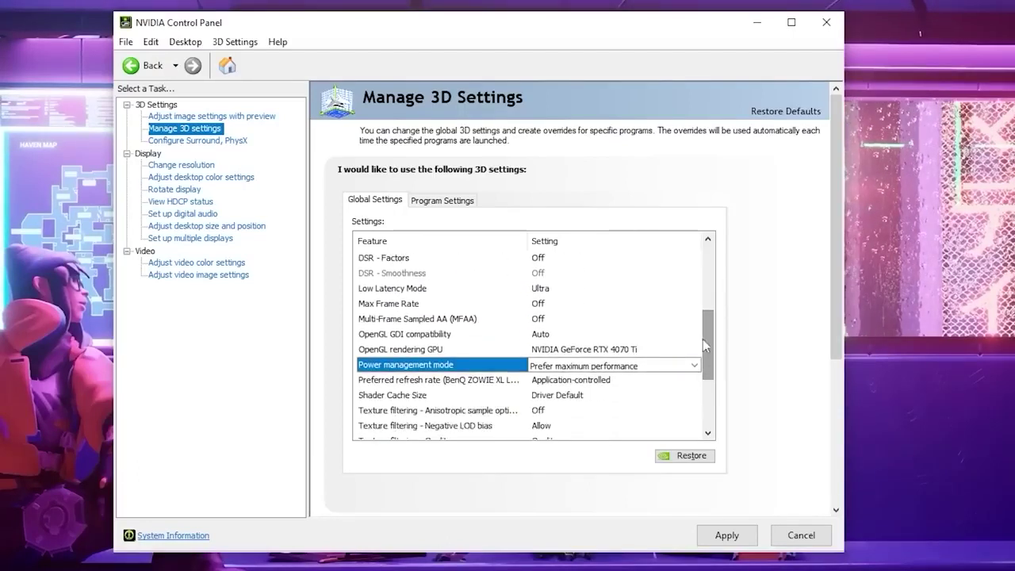
{"action": "left_click", "coordinate": [594, 382]}
{"action": "left_click", "coordinate": [595, 382]}
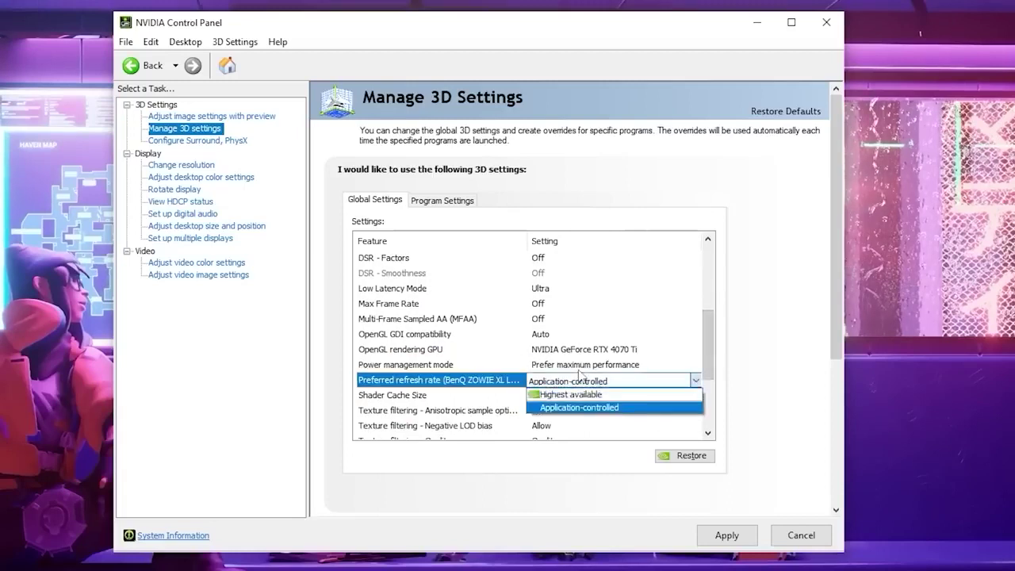
{"action": "left_click", "coordinate": [571, 393]}
Step: Set Shader Cache Size to Unlimited in the global 3D settings
{"action": "scroll", "coordinate": [705, 330], "scroll_direction": "down", "scroll_amount": 3}
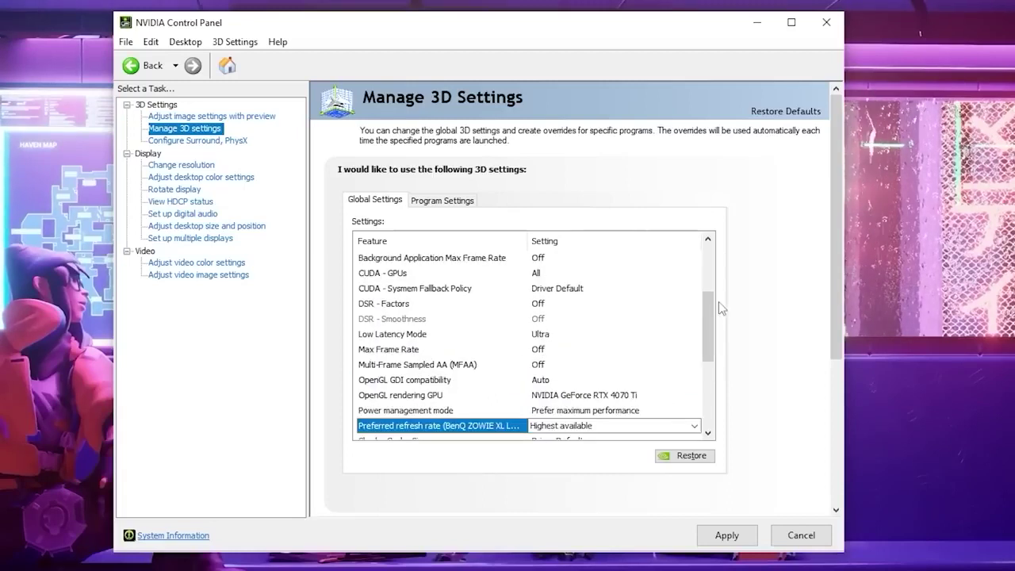
{"action": "scroll", "coordinate": [708, 329], "scroll_direction": "down", "scroll_amount": 2}
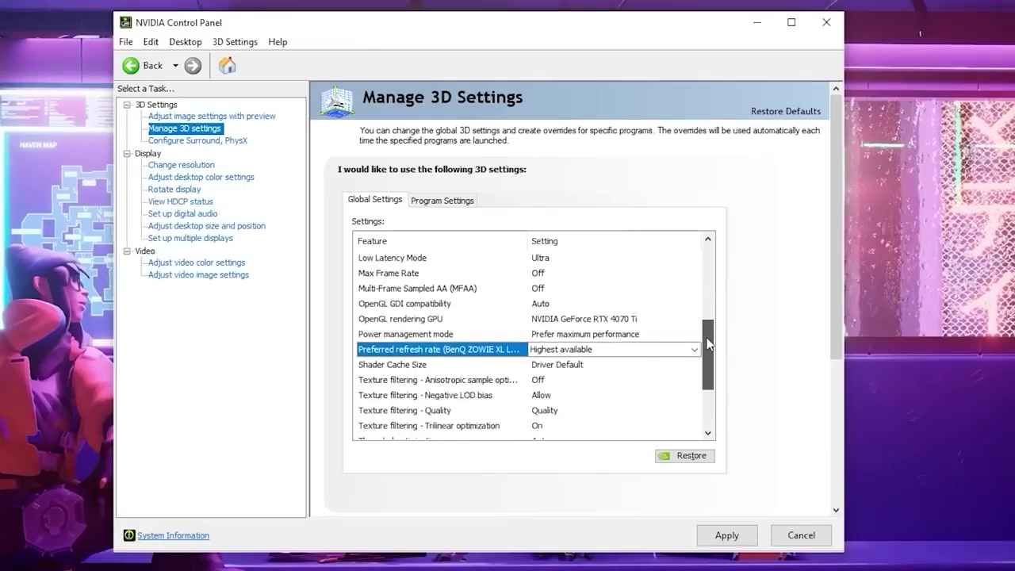
{"action": "left_click", "coordinate": [579, 366]}
{"action": "left_click", "coordinate": [579, 366]}
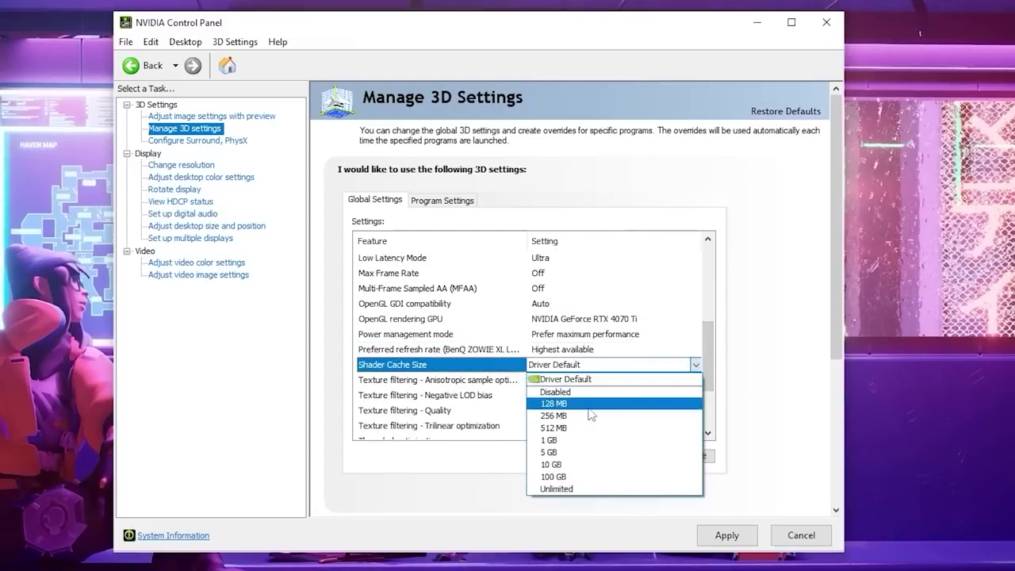
{"action": "left_click", "coordinate": [563, 489]}
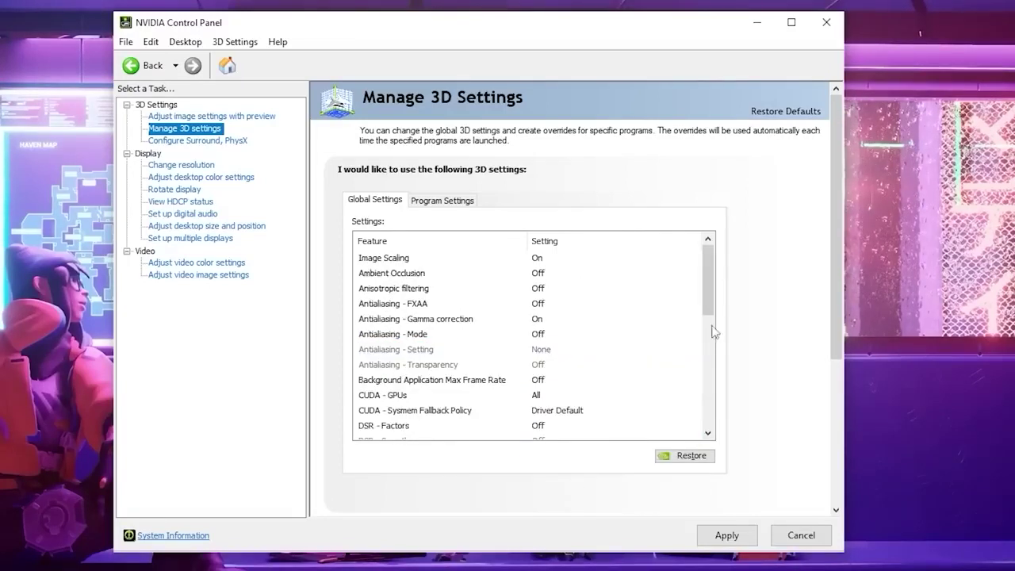
Step: Choose Allow for Texture filtering - Negative LOD bias and High performance for Texture filtering - Quality
{"action": "scroll", "coordinate": [709, 323], "scroll_direction": "down", "scroll_amount": 2}
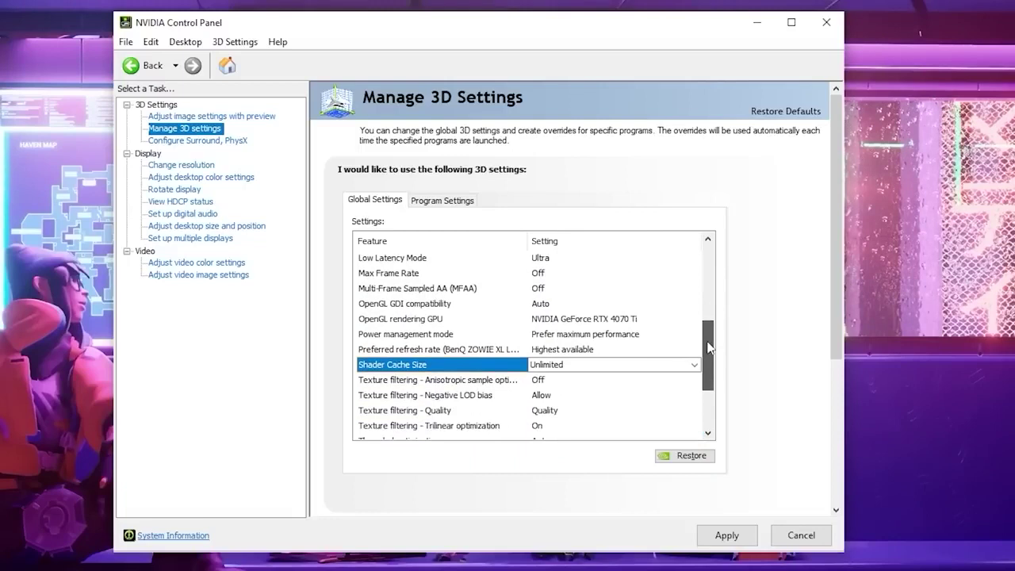
{"action": "left_click", "coordinate": [542, 394]}
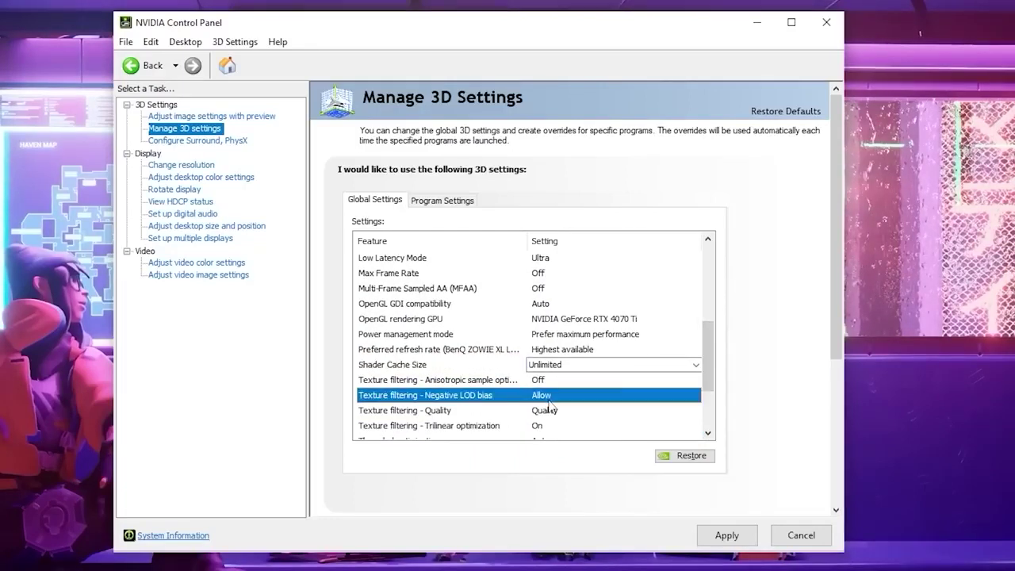
{"action": "left_click", "coordinate": [547, 395]}
{"action": "left_click", "coordinate": [555, 412]}
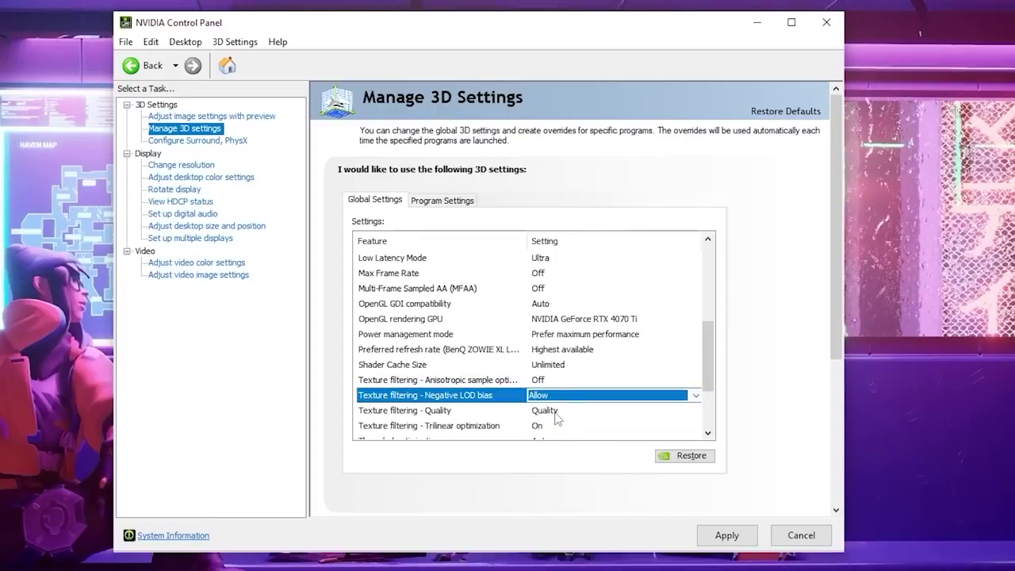
{"action": "left_click", "coordinate": [552, 411]}
{"action": "left_click", "coordinate": [553, 411]}
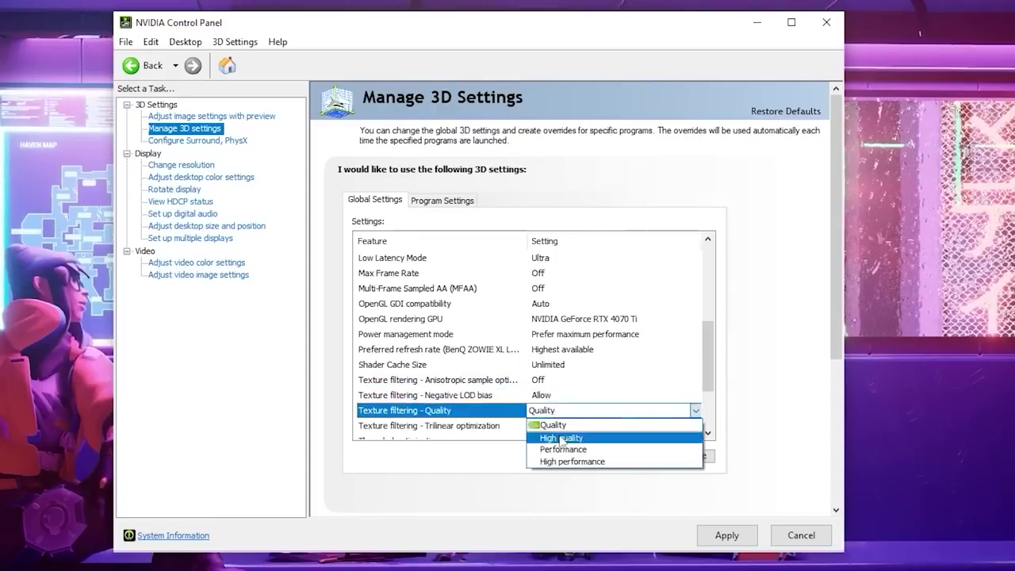
{"action": "left_click", "coordinate": [573, 461]}
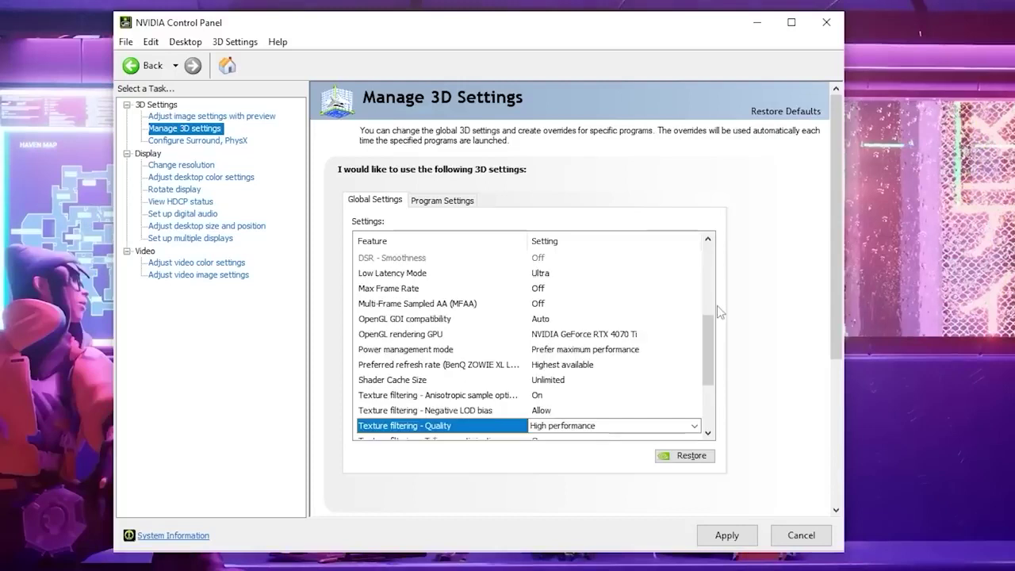
Step: Choose On for Texture filtering - Trilinear optimization in the global 3D settings
{"action": "scroll", "coordinate": [712, 337], "scroll_direction": "down", "scroll_amount": 1}
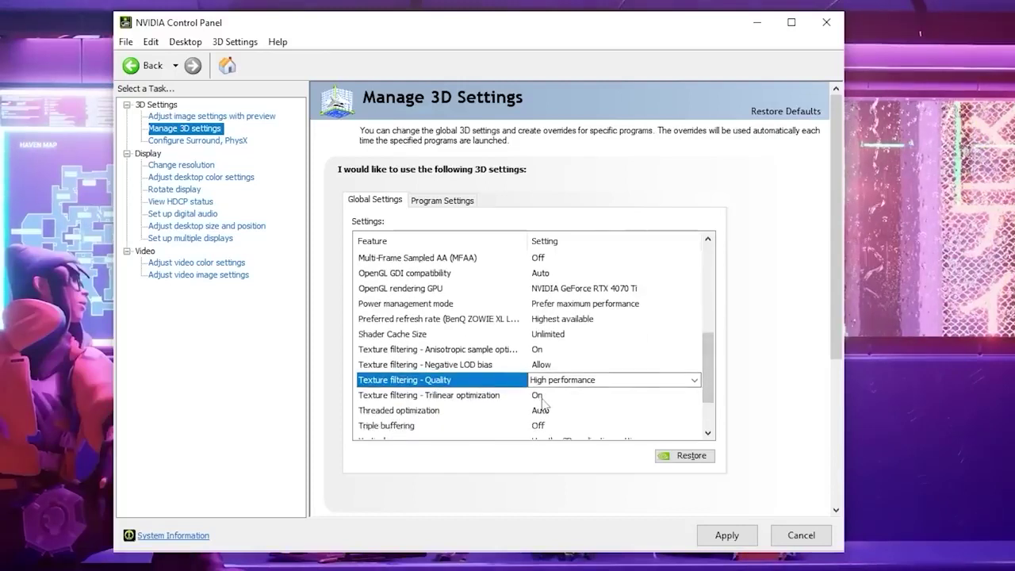
{"action": "left_click", "coordinate": [545, 395]}
{"action": "left_click", "coordinate": [586, 395]}
{"action": "left_click", "coordinate": [584, 417]}
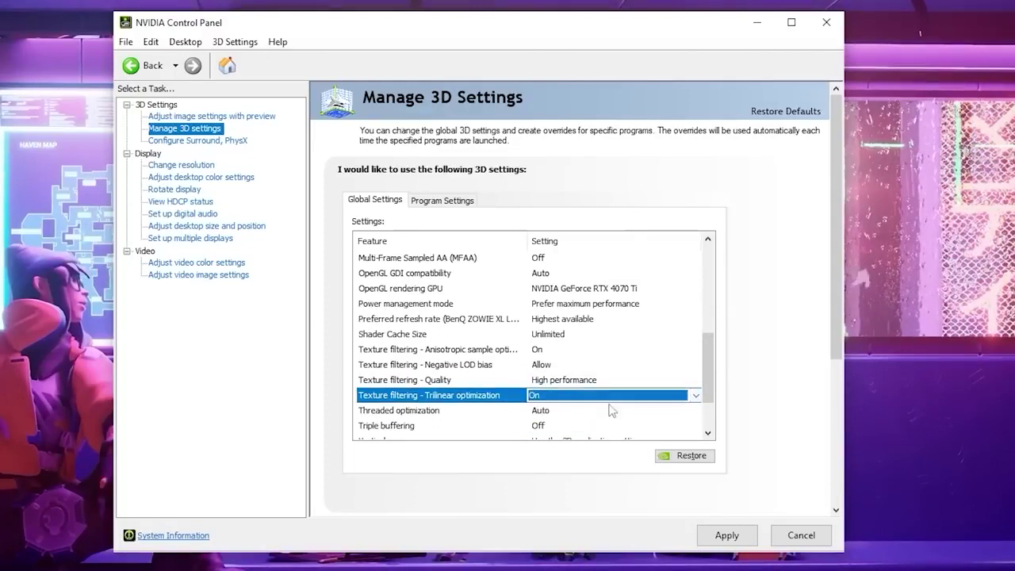
Step: Choose On for Threaded optimization and Off for Vertical sync in the global 3D settings
{"action": "left_click", "coordinate": [558, 411]}
{"action": "left_click", "coordinate": [560, 411]}
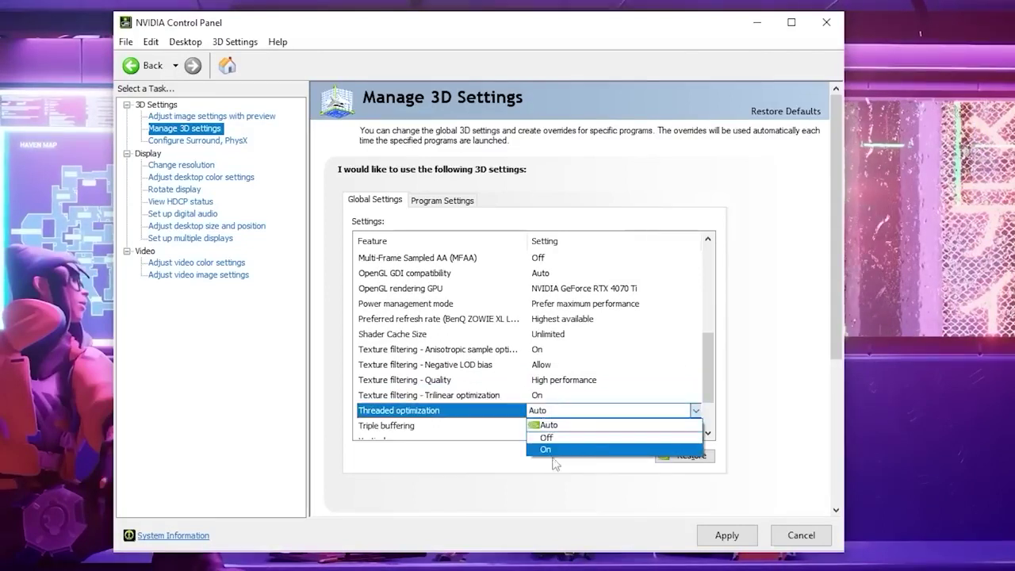
{"action": "left_click", "coordinate": [600, 449]}
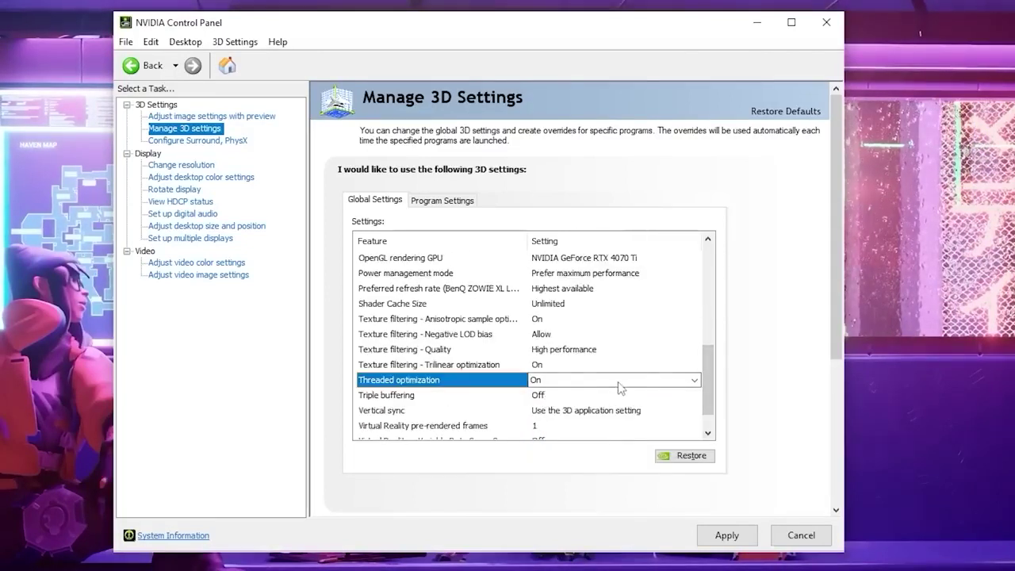
{"action": "left_click", "coordinate": [581, 414]}
{"action": "left_click", "coordinate": [584, 413]}
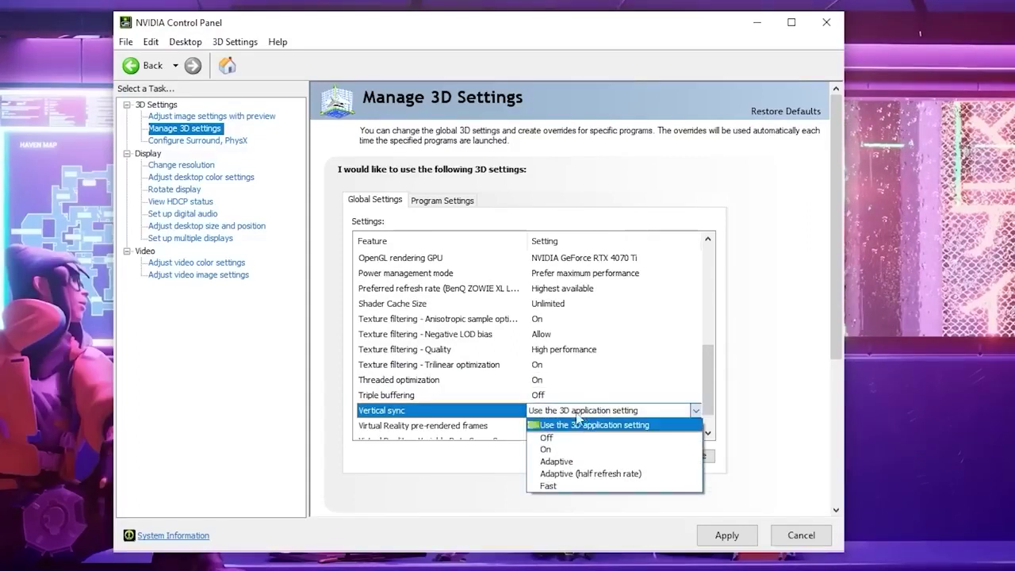
{"action": "left_click", "coordinate": [561, 439]}
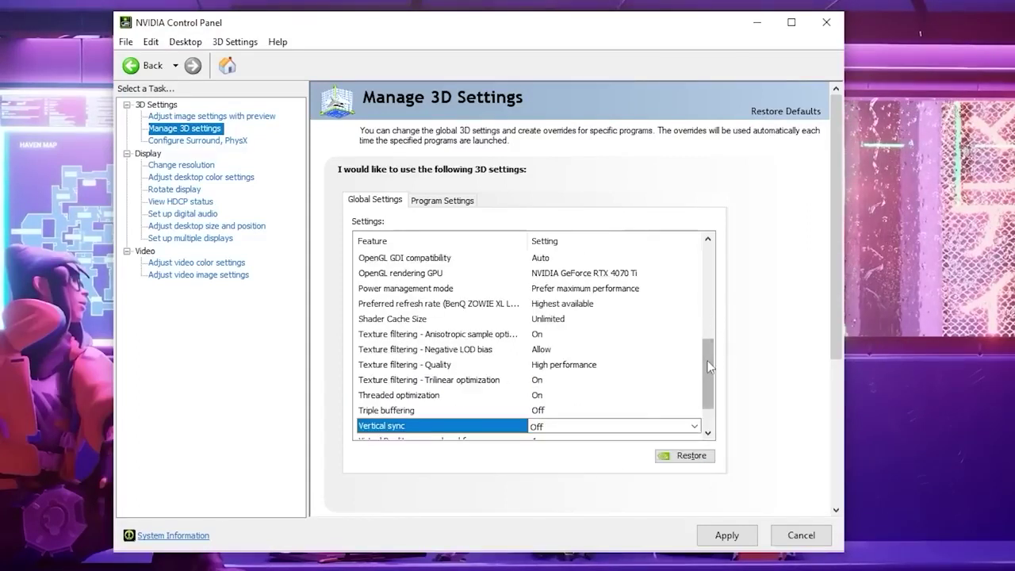
Step: Set Virtual Reality pre-rendered frames to 4 in the global 3D settings
{"action": "left_click_drag", "start_coordinate": [703, 370], "coordinate": [703, 388]}
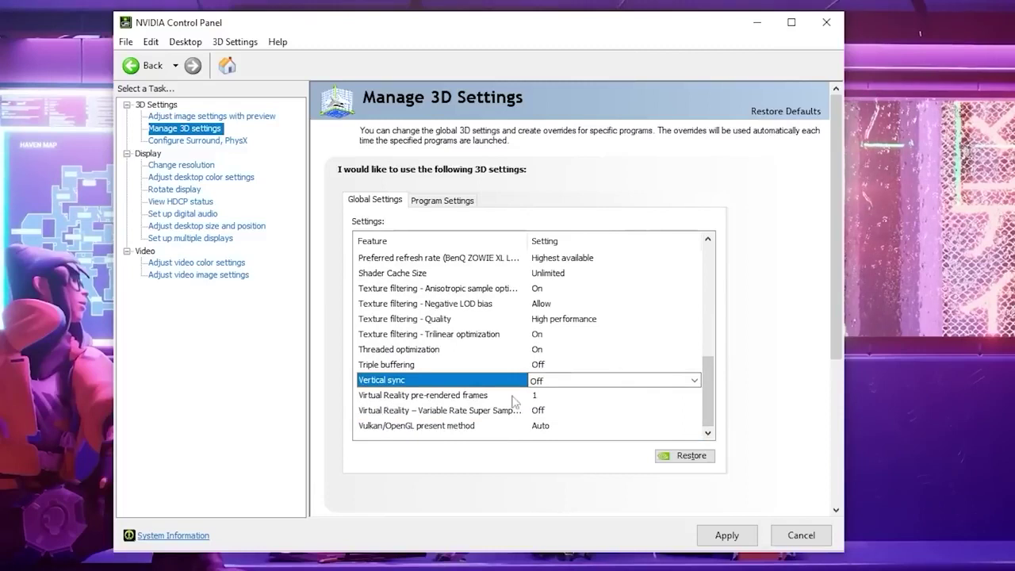
{"action": "left_click", "coordinate": [555, 401]}
{"action": "left_click", "coordinate": [555, 398]}
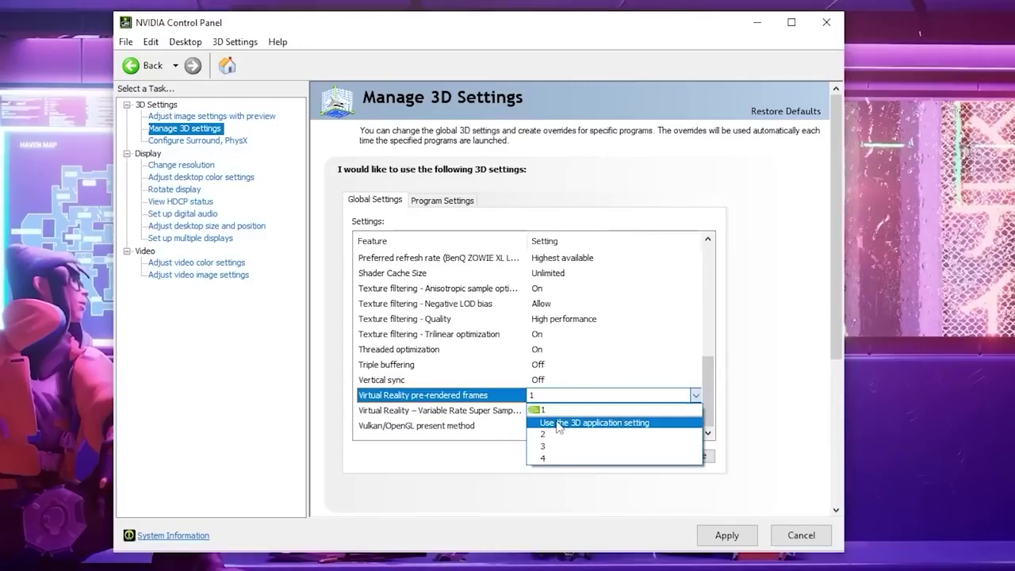
{"action": "left_click", "coordinate": [555, 458]}
Step: Choose NVIDIA GeForce RTX 4070 Ti as the PhysX processor in the Surround and PhysX configuration
{"action": "left_click", "coordinate": [234, 141]}
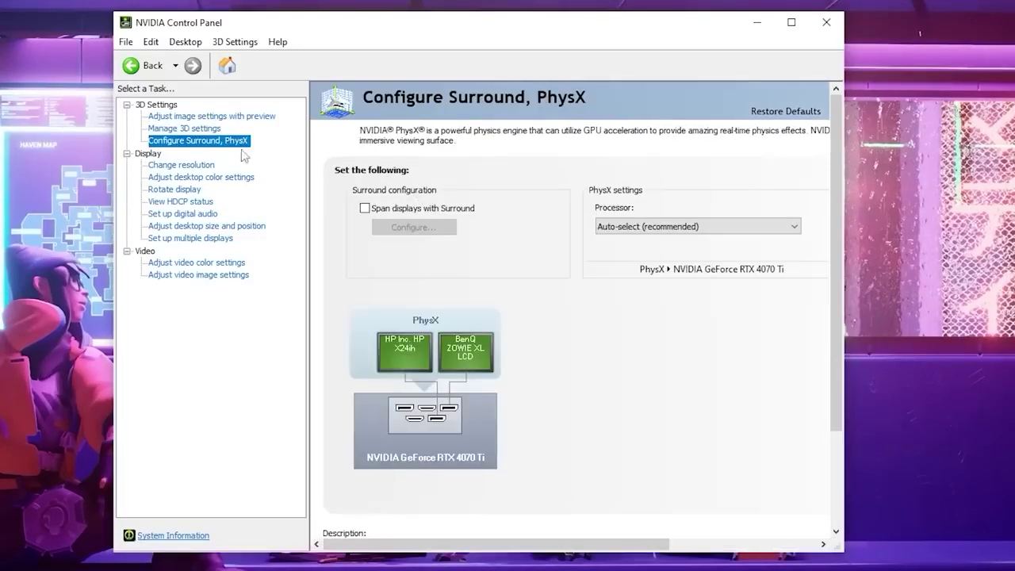
{"action": "left_click", "coordinate": [737, 227]}
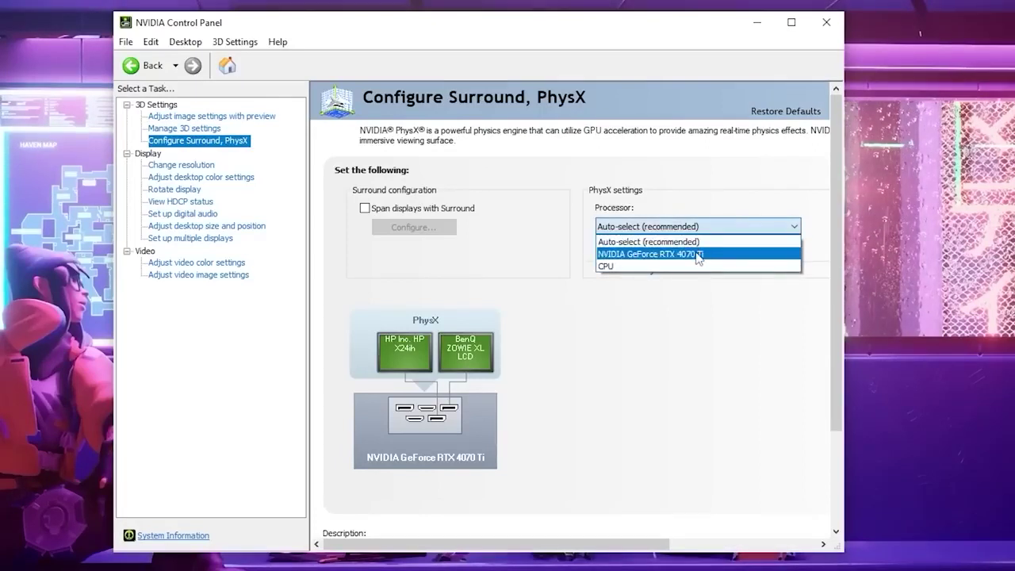
{"action": "left_click", "coordinate": [694, 254]}
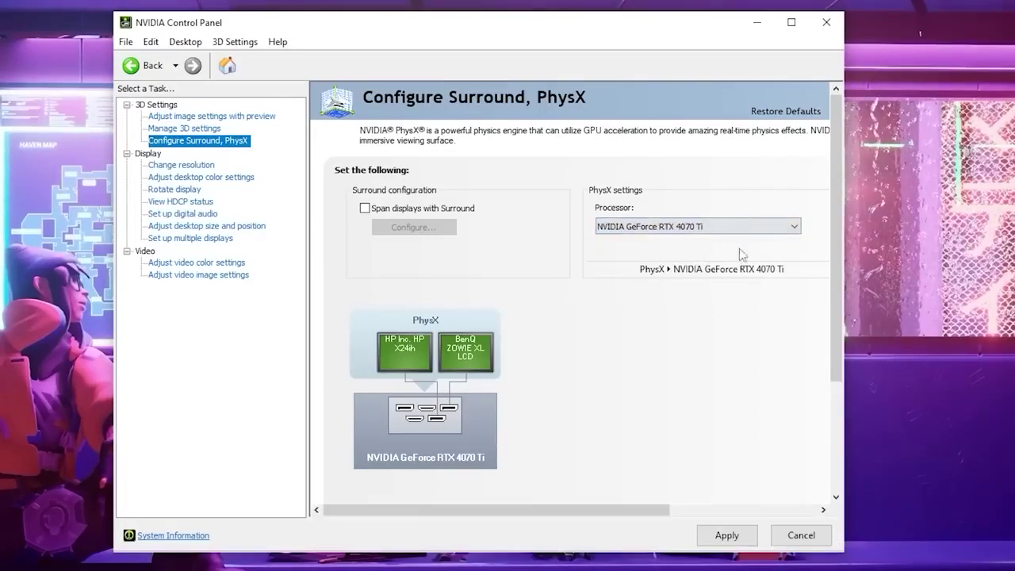